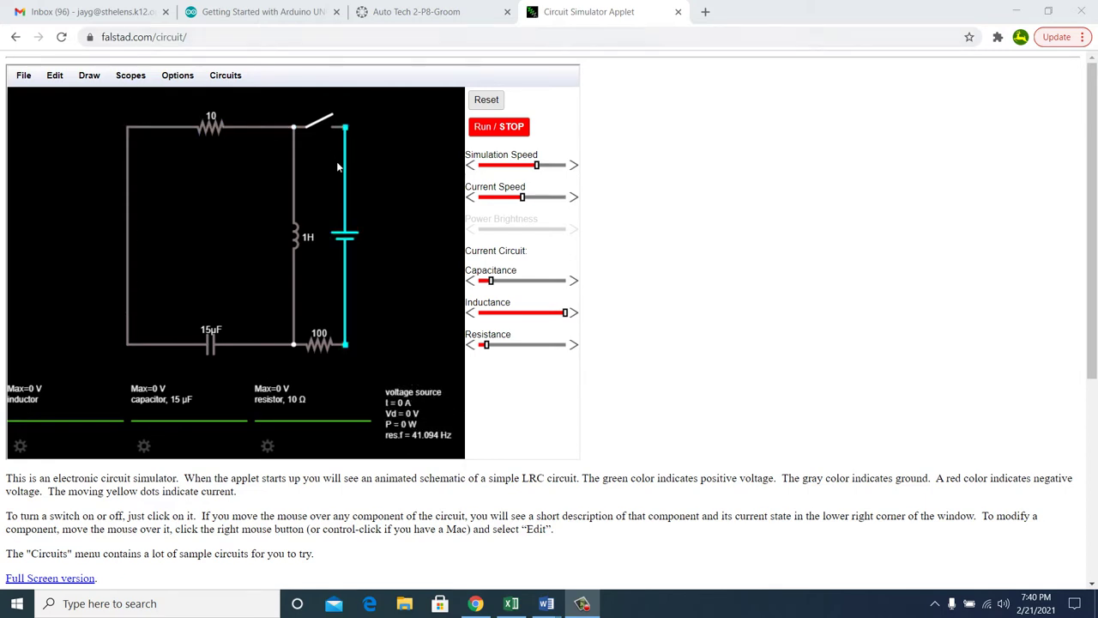
Delete the sample circuit's inductor, source, switch, left wire, 100 Ω resistor and 15 µF capacitor.
{"action": "left_click", "coordinate": [296, 171]}
{"action": "key", "text": "Delete"}
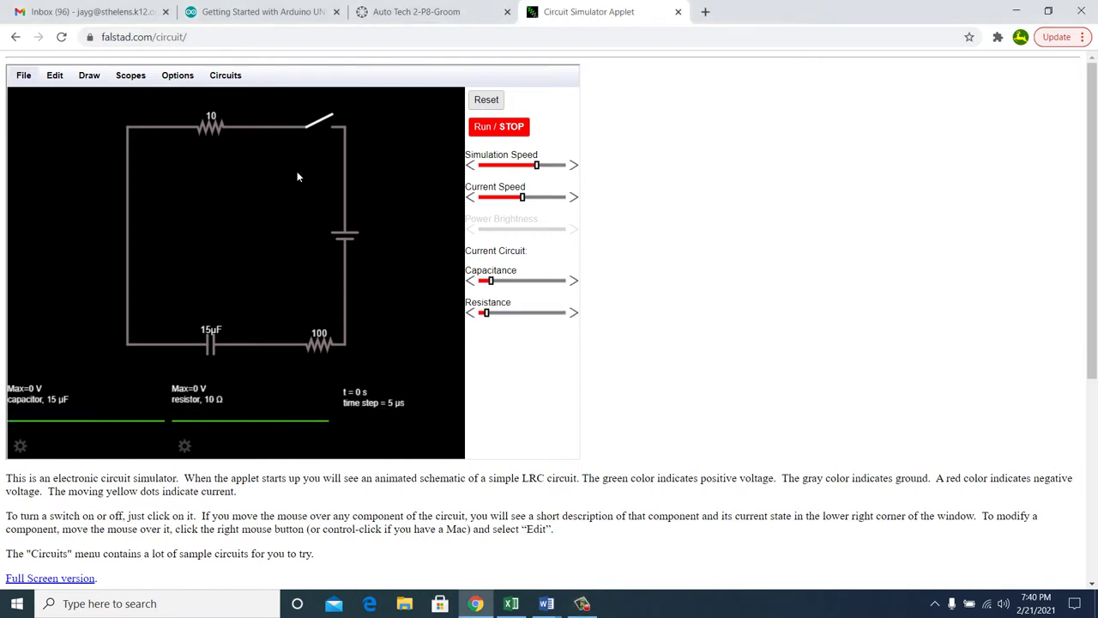
{"action": "key", "text": "Delete"}
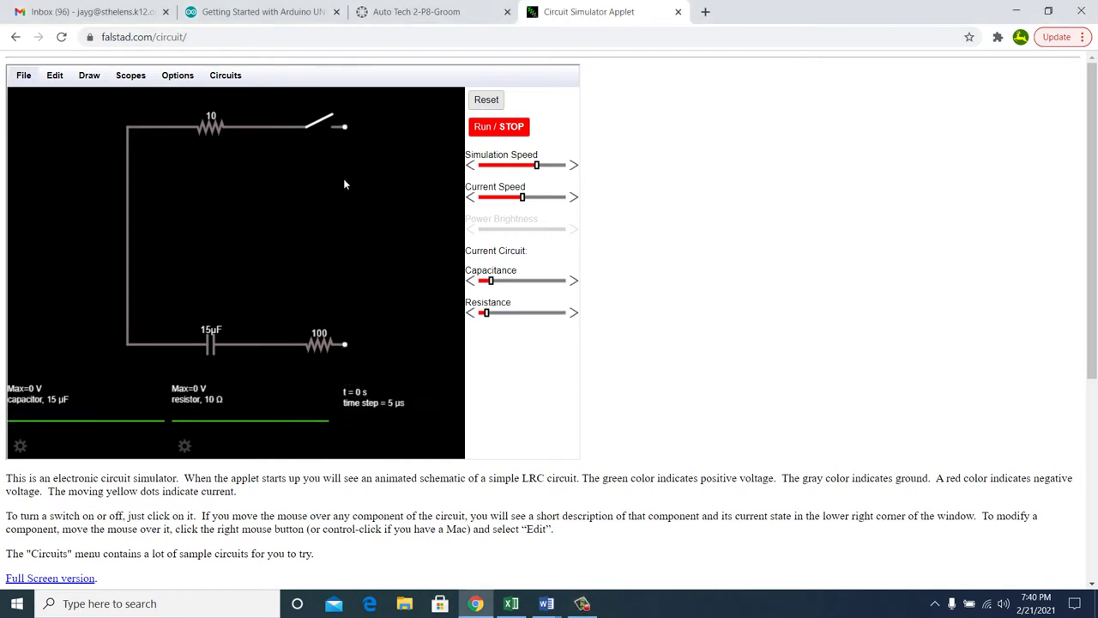
{"action": "key", "text": "Delete"}
{"action": "key", "text": "Delete"}
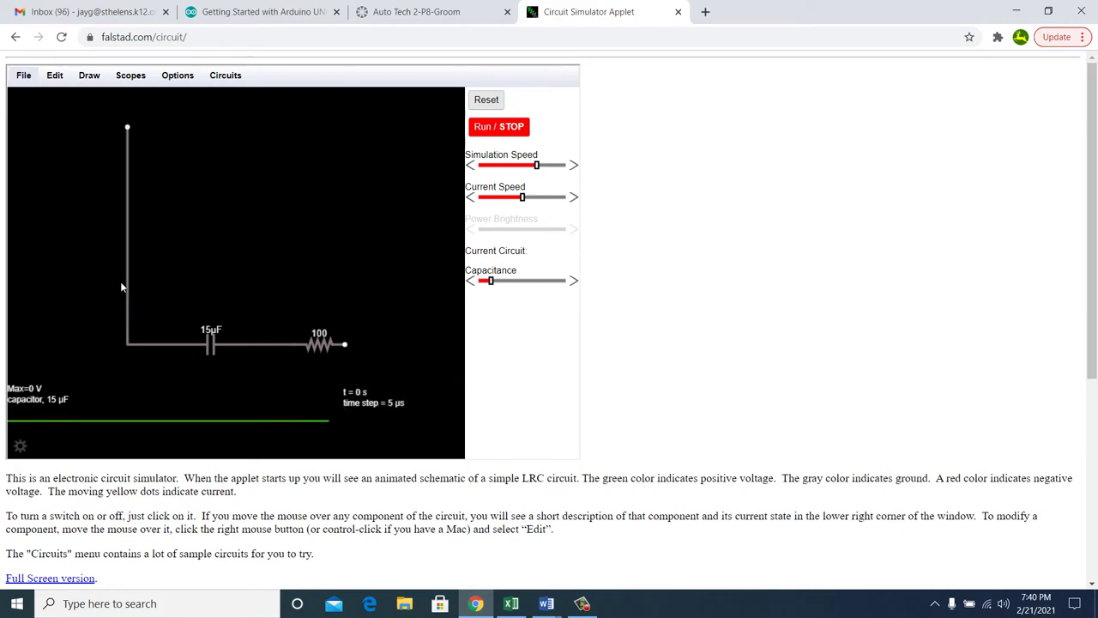
{"action": "key", "text": "Delete"}
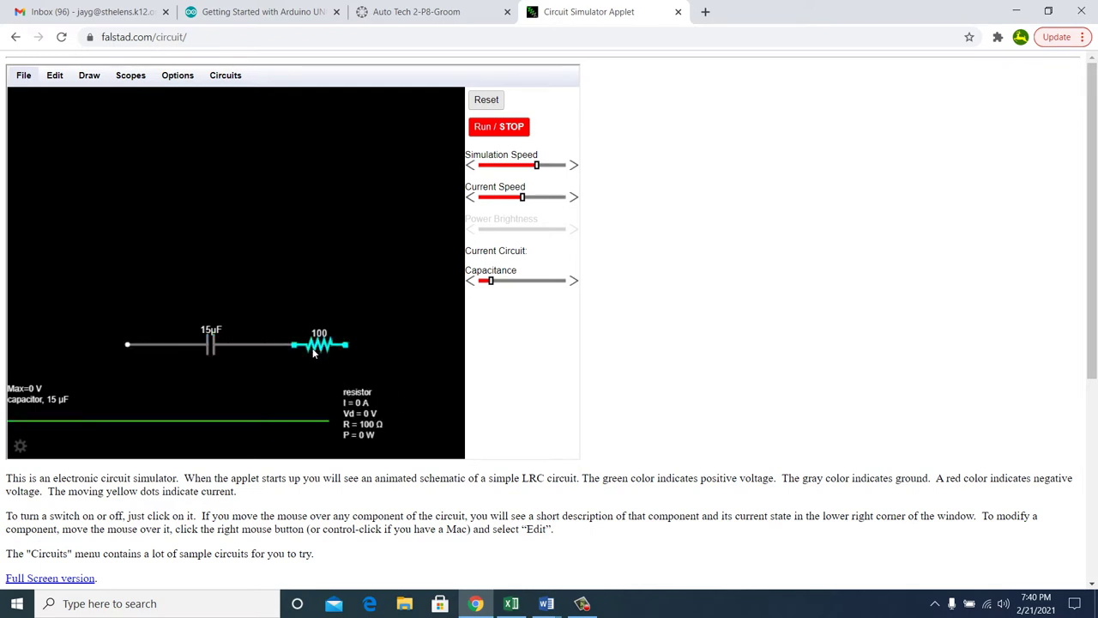
{"action": "key", "text": "Delete"}
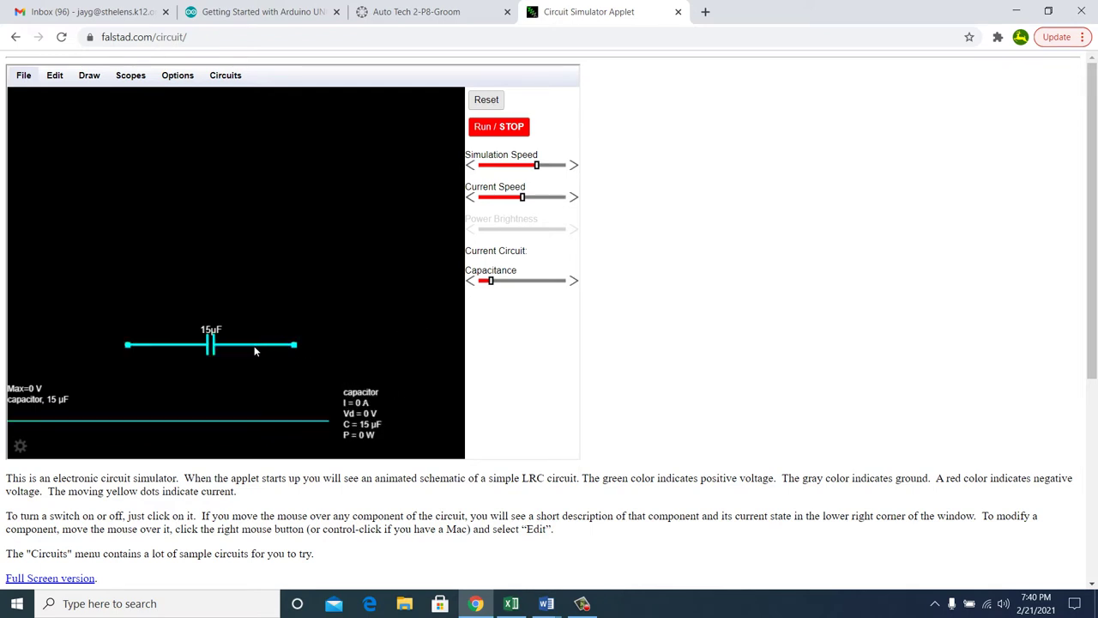
{"action": "key", "text": "Delete"}
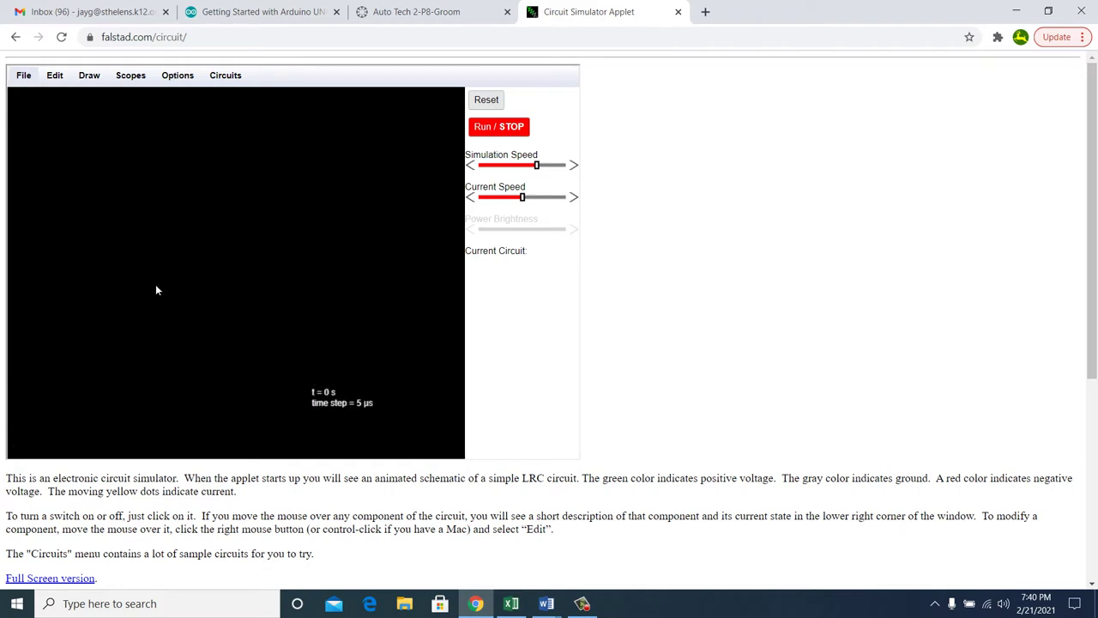
Place a resistor near the upper left and set its resistance to 100 Ω.
{"action": "left_click", "coordinate": [95, 76]}
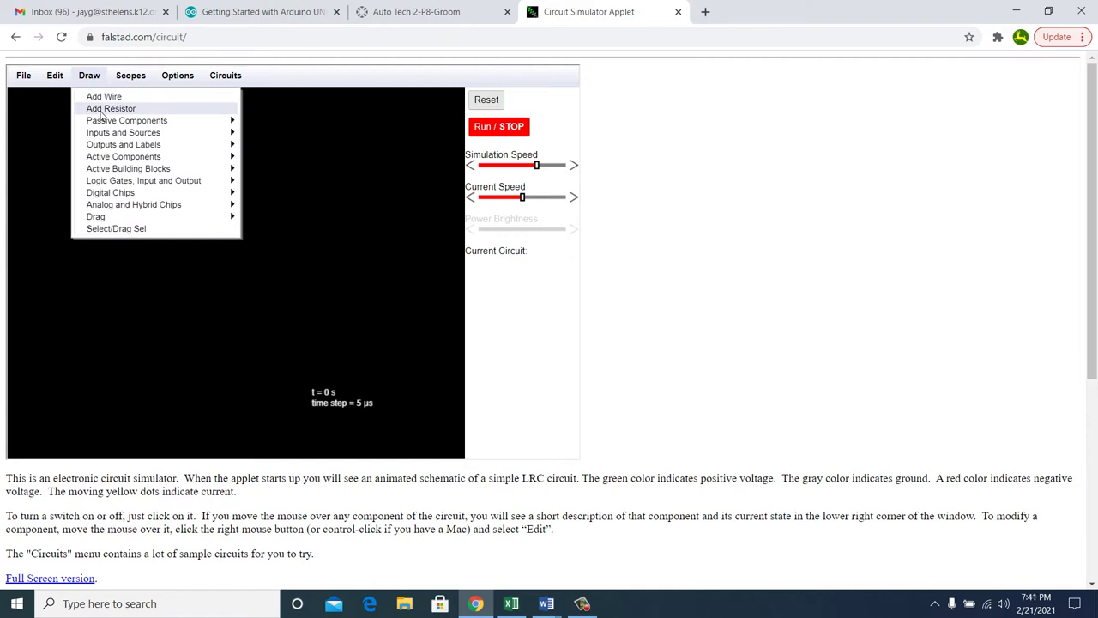
{"action": "left_click", "coordinate": [105, 109]}
{"action": "mouse_move", "coordinate": [127, 198]}
{"action": "left_mouse_down"}
{"action": "mouse_move", "coordinate": [197, 199]}
{"action": "mouse_move", "coordinate": [192, 191]}
{"action": "left_mouse_up"}
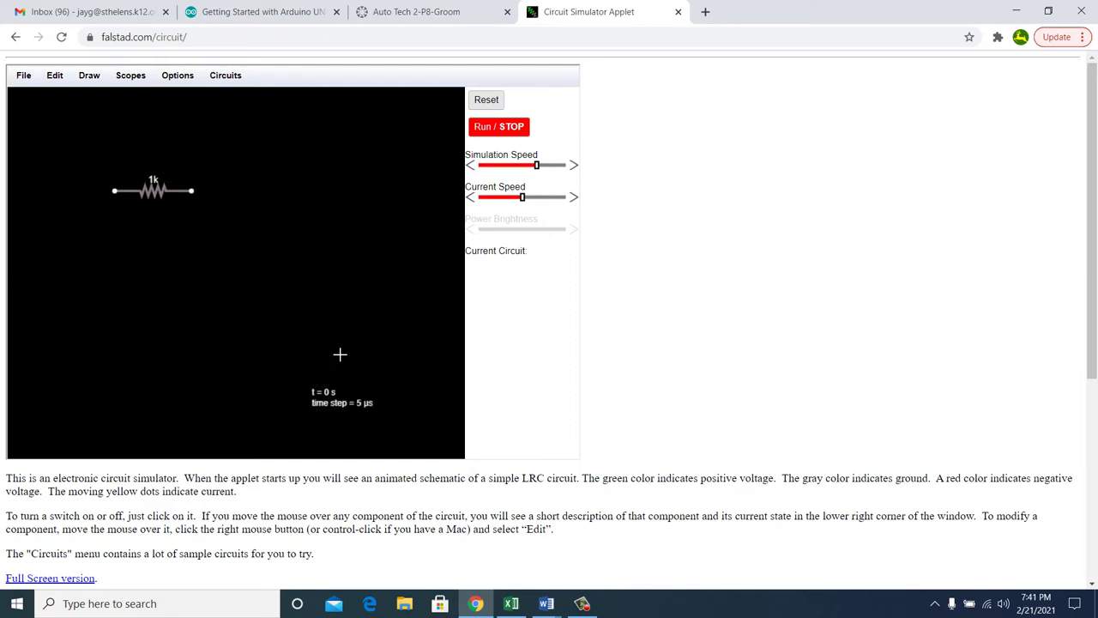
{"action": "right_click", "coordinate": [155, 192]}
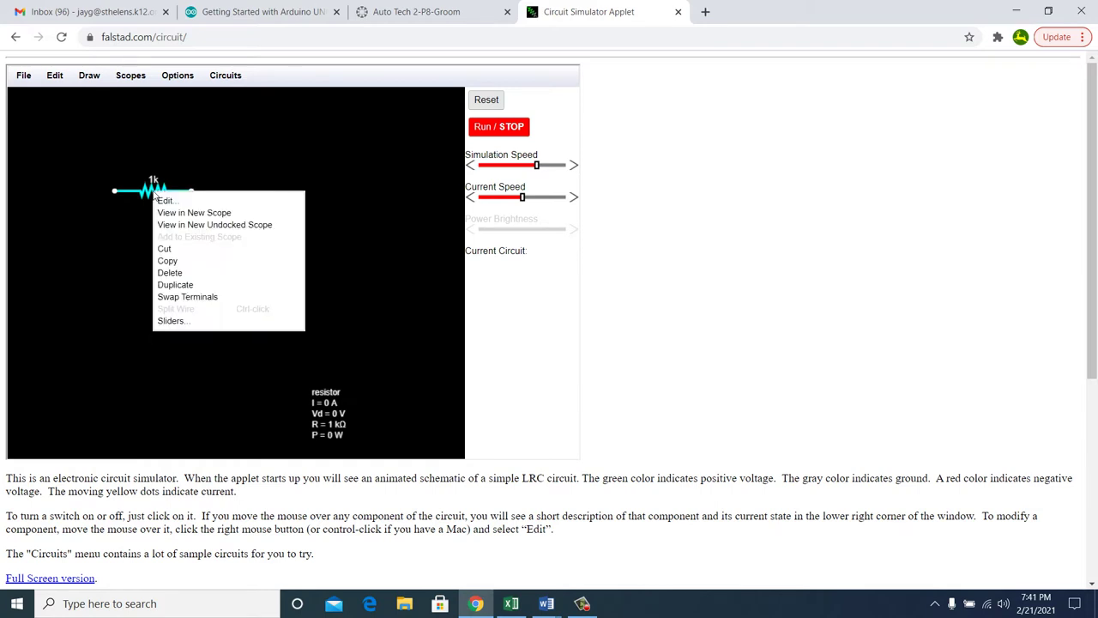
{"action": "left_click", "coordinate": [165, 200]}
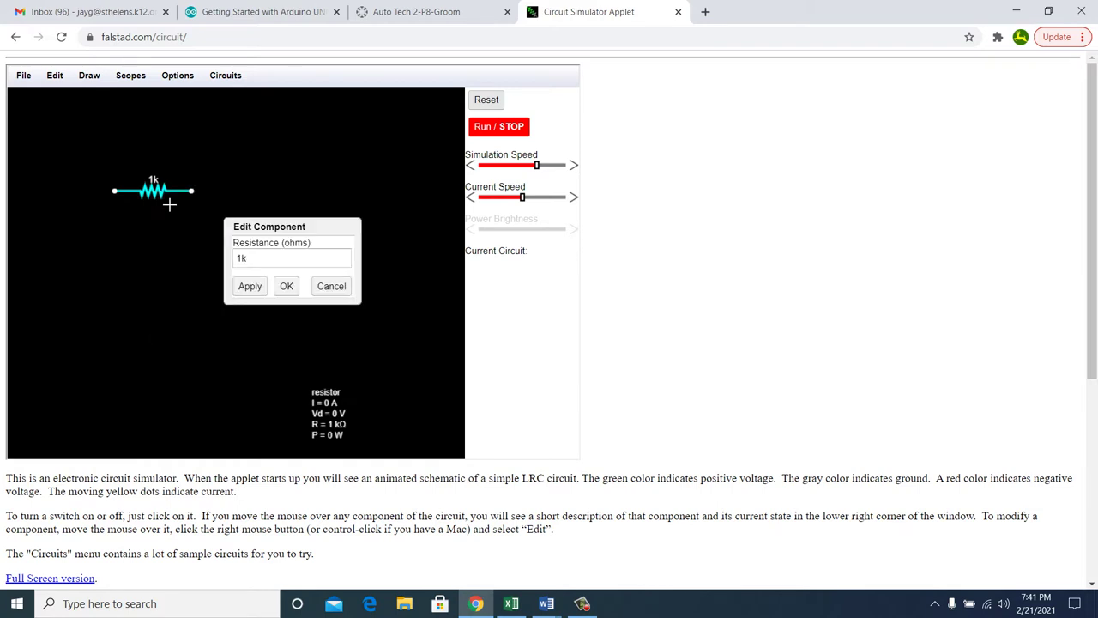
{"action": "left_click", "coordinate": [258, 264]}
{"action": "left_click_drag", "start_coordinate": [250, 263], "coordinate": [226, 267]}
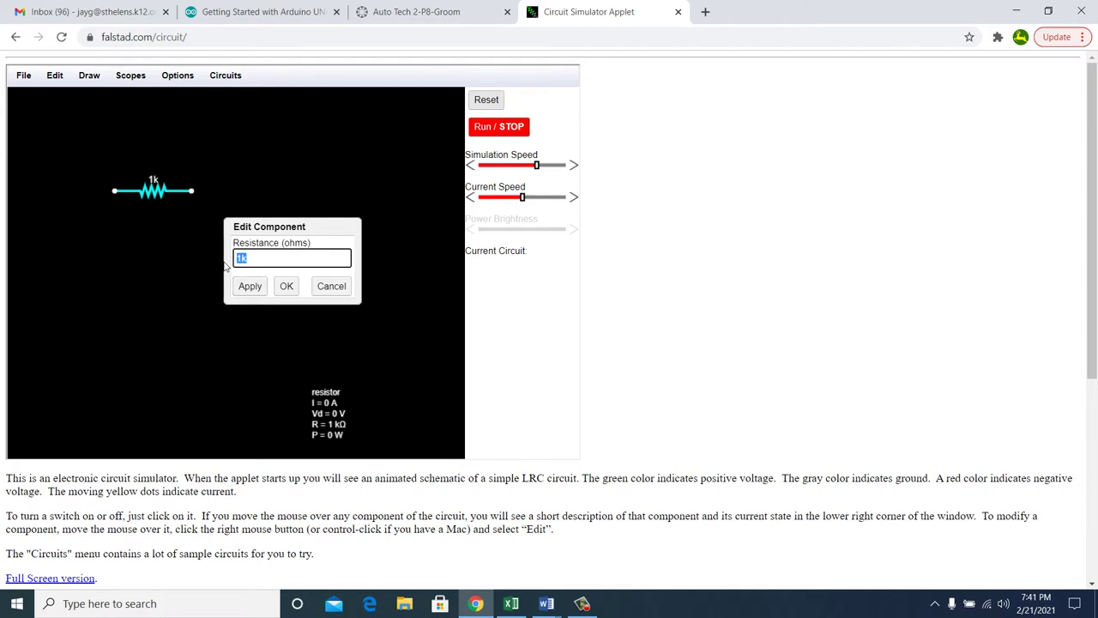
{"action": "type", "text": "100"}
{"action": "key", "text": "Return"}
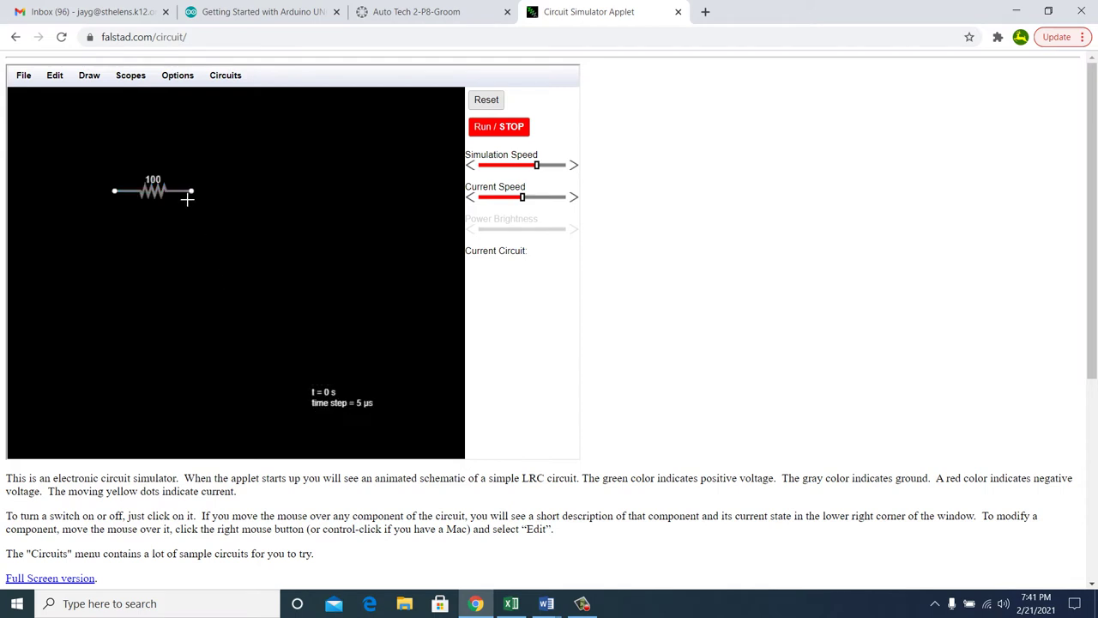
Add a 1k resistor in series after it, with a wire running down from its right end.
{"action": "left_click", "coordinate": [89, 79]}
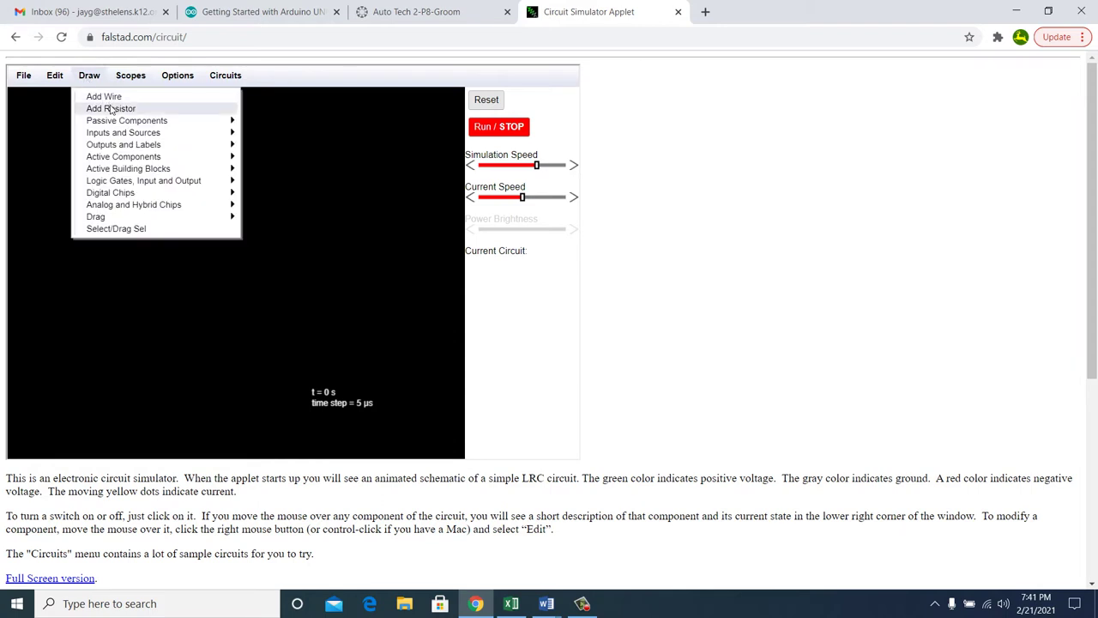
{"action": "left_click", "coordinate": [110, 108]}
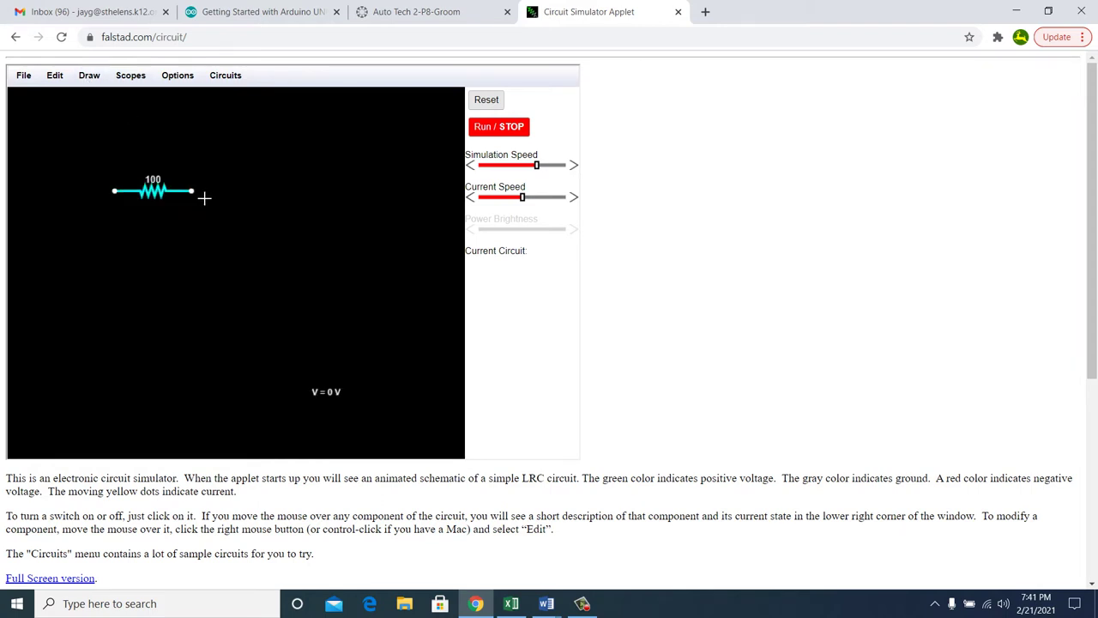
{"action": "left_click_drag", "start_coordinate": [204, 198], "coordinate": [294, 201]}
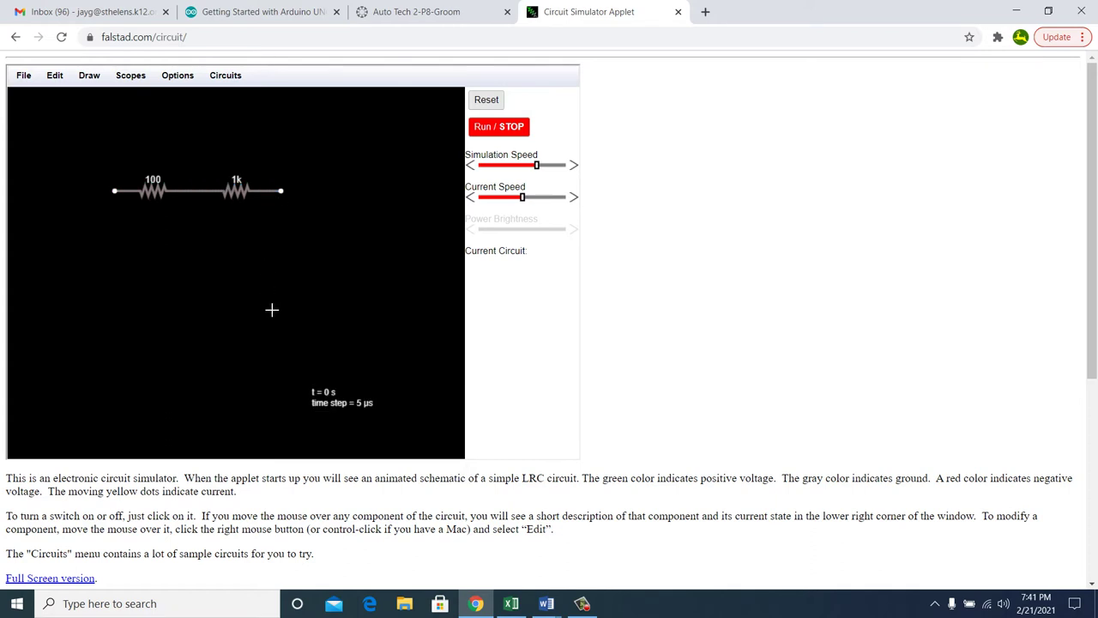
{"action": "left_click", "coordinate": [97, 81]}
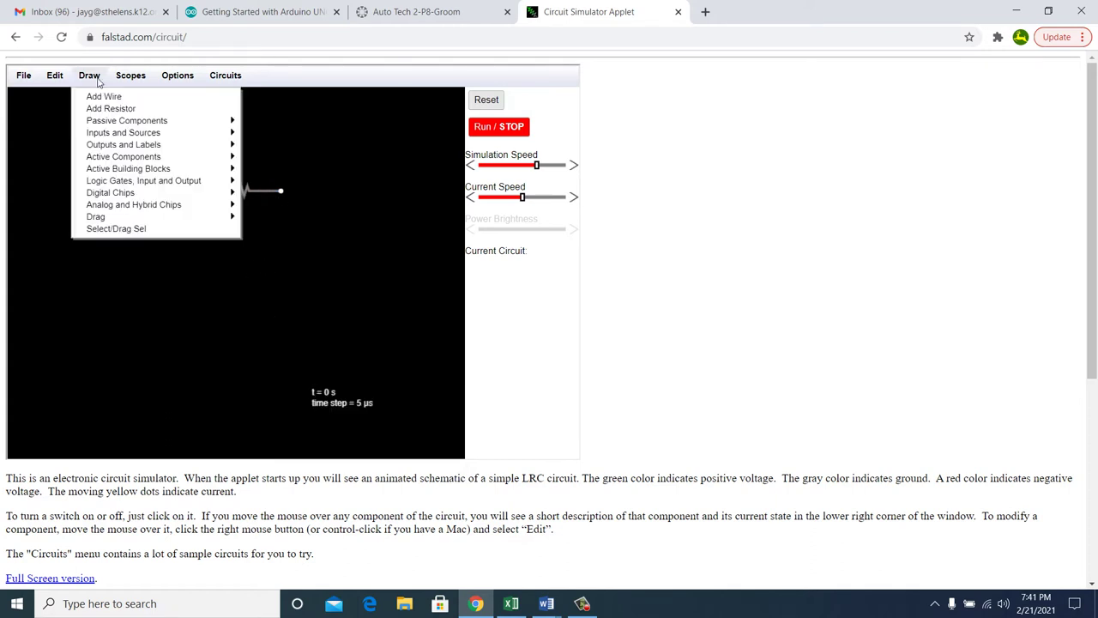
{"action": "left_click", "coordinate": [111, 98]}
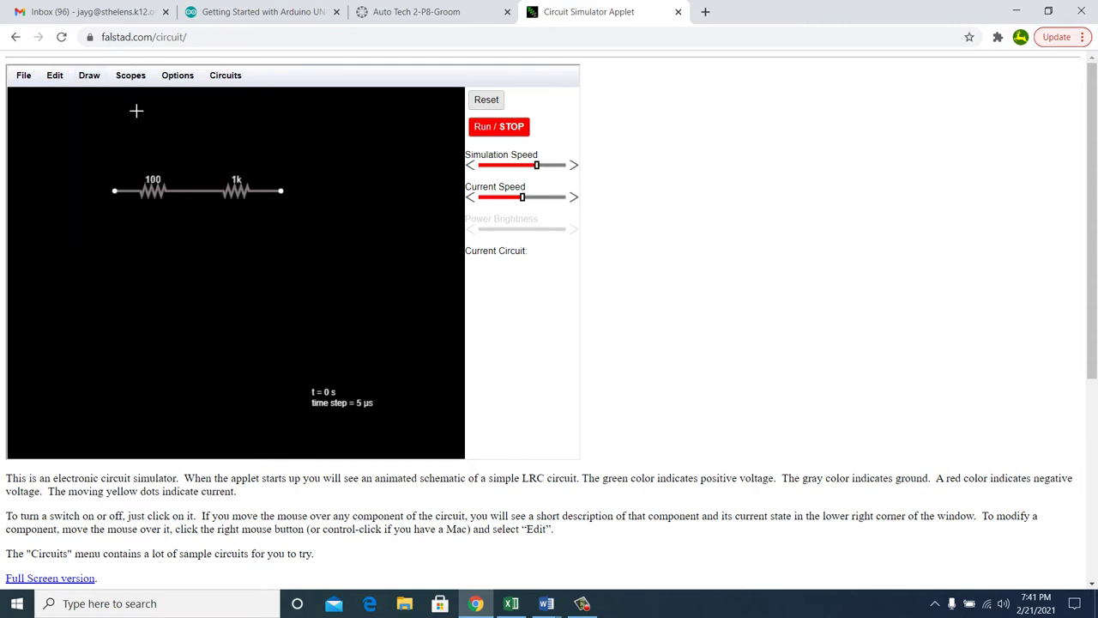
{"action": "mouse_move", "coordinate": [289, 199]}
{"action": "left_mouse_down"}
{"action": "mouse_move", "coordinate": [304, 298]}
{"action": "mouse_move", "coordinate": [282, 344]}
{"action": "left_mouse_up"}
Browse the Draw menu's component submenus to find the two-terminal voltage source.
{"action": "left_click", "coordinate": [92, 77]}
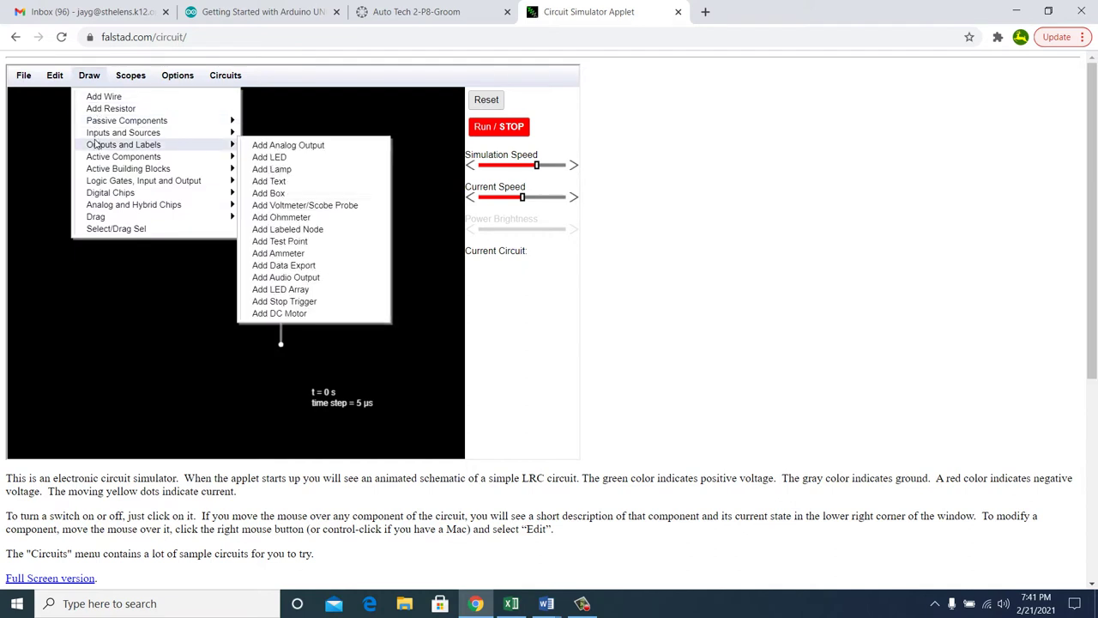
{"action": "mouse_move", "coordinate": [110, 127]}
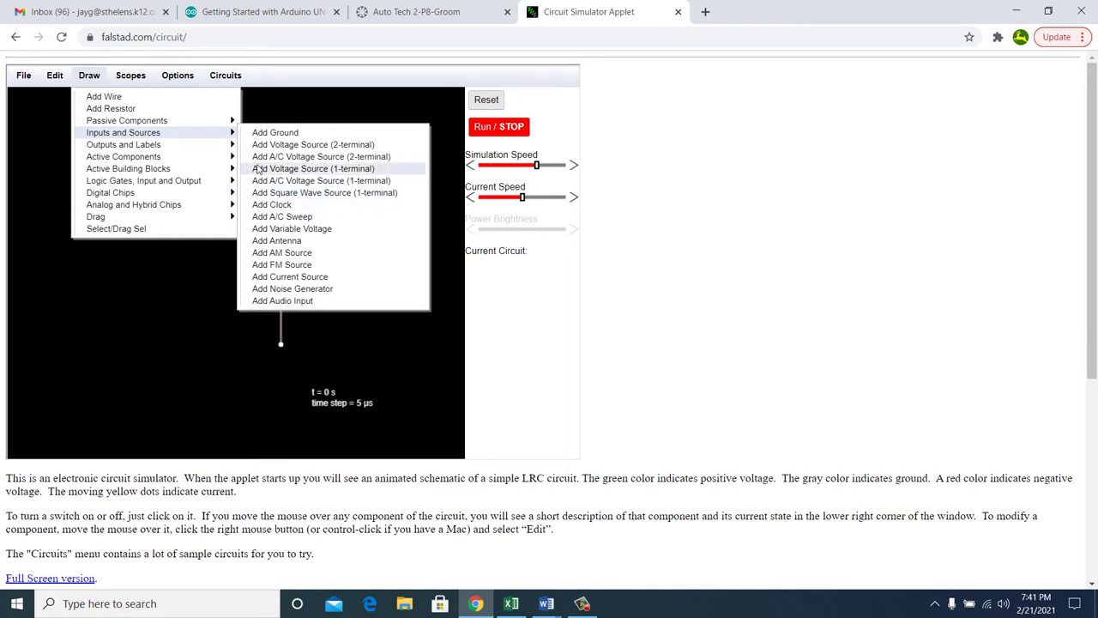
{"action": "mouse_move", "coordinate": [219, 144]}
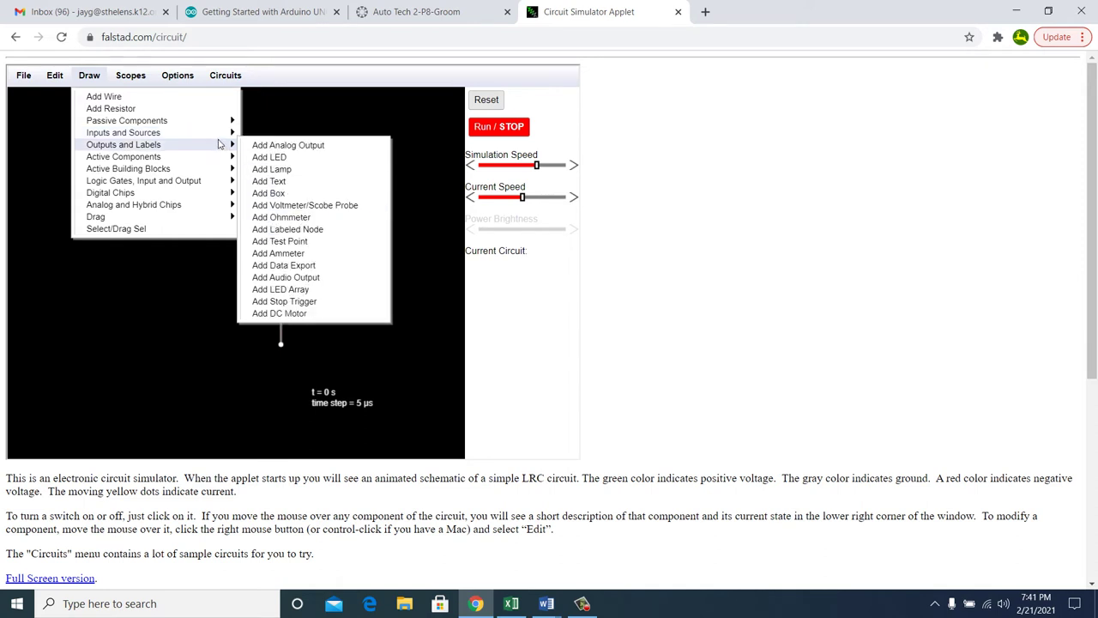
{"action": "mouse_move", "coordinate": [215, 162]}
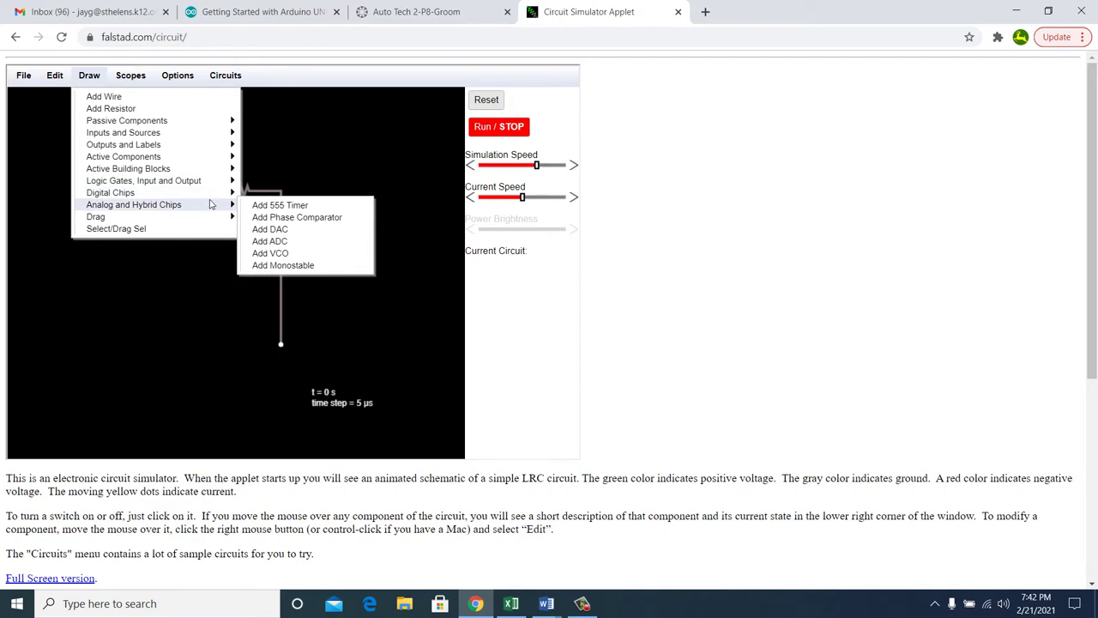
{"action": "mouse_move", "coordinate": [213, 123]}
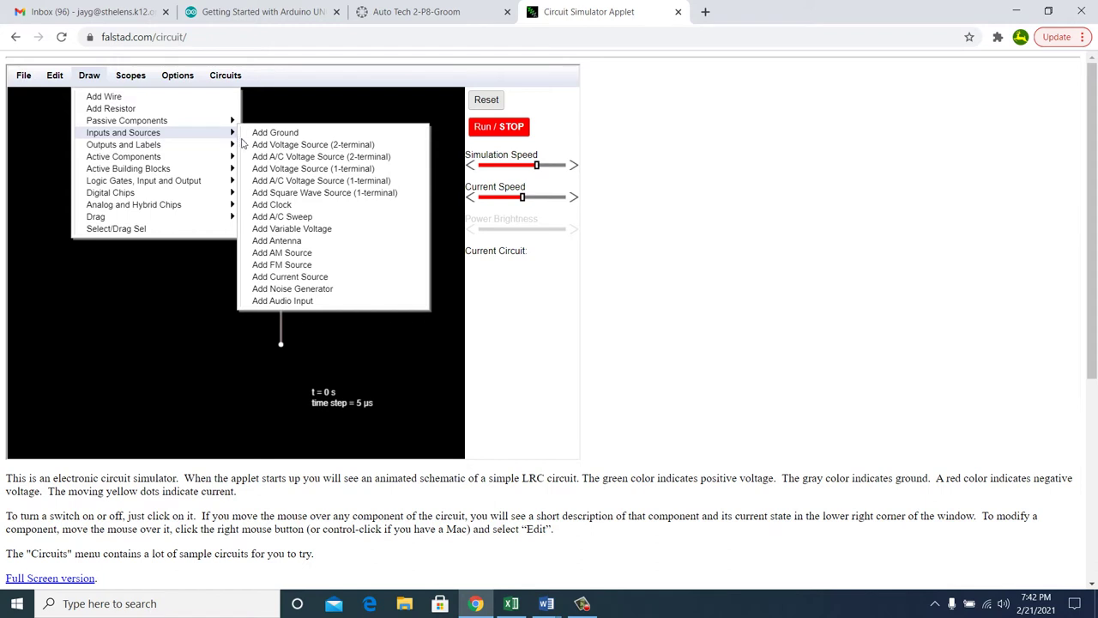
Place a voltage source leftward from the wire's lower end and set it to 12 V.
{"action": "left_click", "coordinate": [259, 149]}
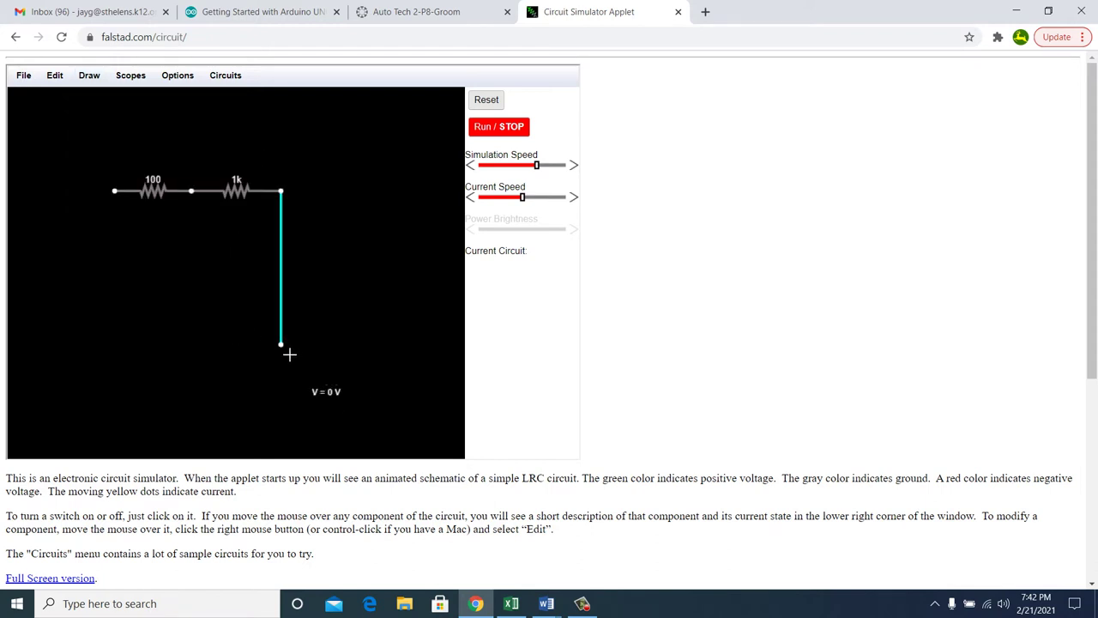
{"action": "left_click_drag", "start_coordinate": [289, 354], "coordinate": [209, 354]}
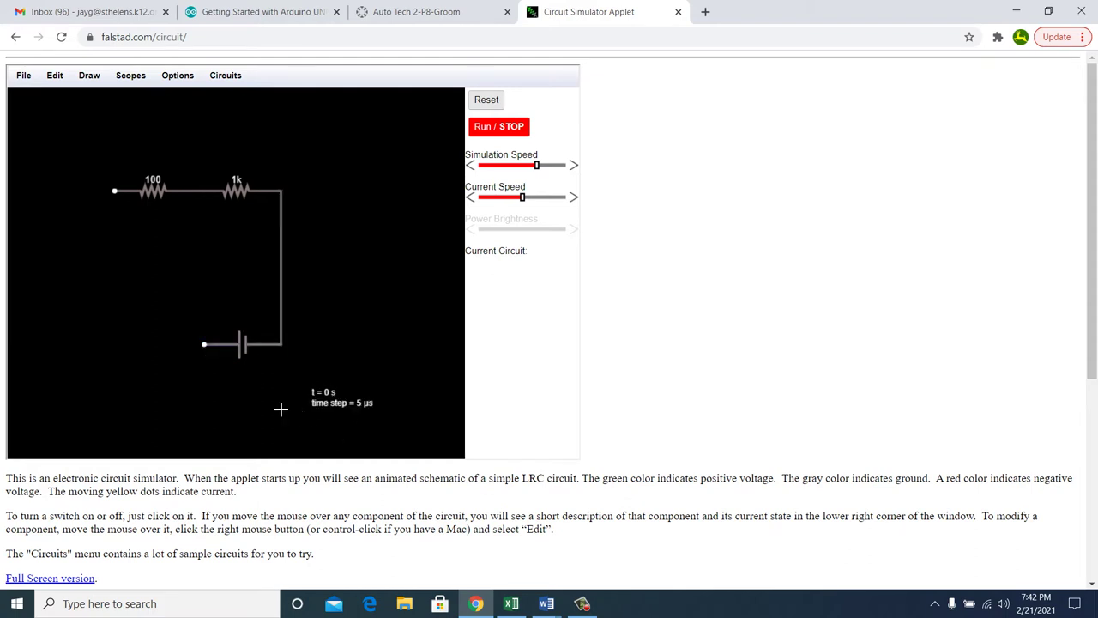
{"action": "double_click", "coordinate": [242, 345]}
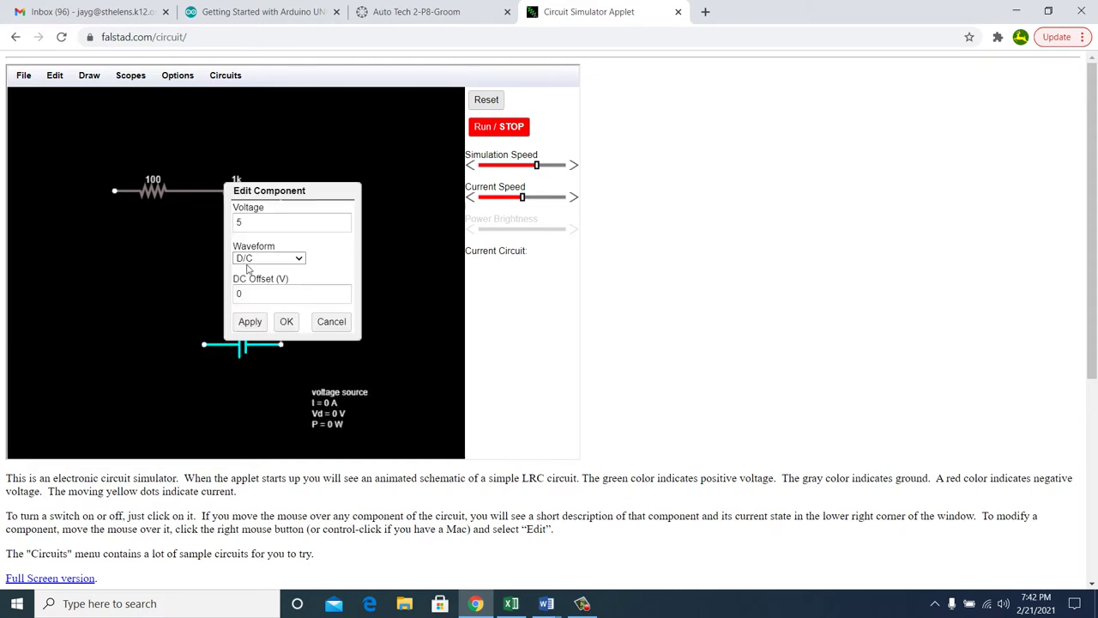
{"action": "left_click", "coordinate": [256, 225]}
{"action": "key", "text": "BackSpace"}
{"action": "type", "text": "12"}
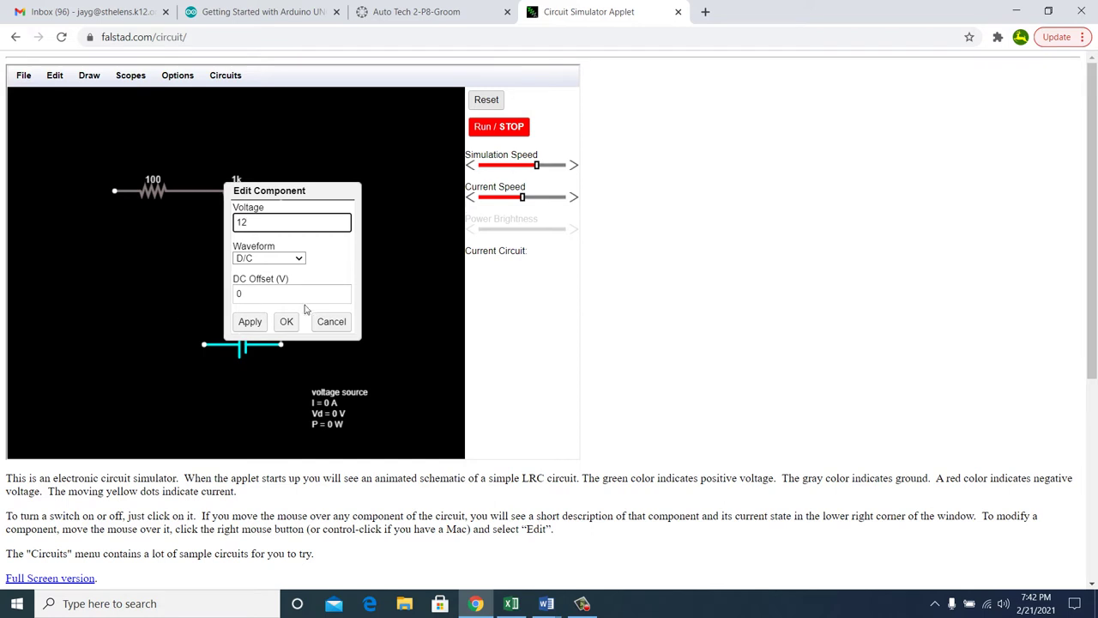
{"action": "left_click", "coordinate": [252, 322]}
{"action": "left_click", "coordinate": [286, 323]}
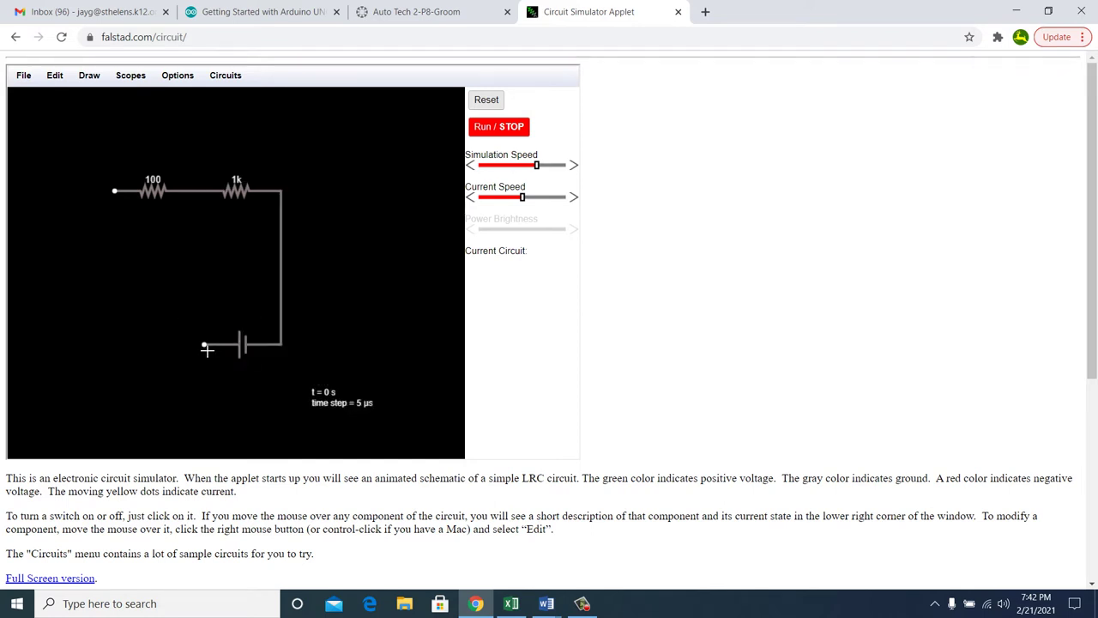
Browse Draw > Active Building Blocks to reach Add Analog Switch (SPST).
{"action": "left_click", "coordinate": [96, 82]}
{"action": "mouse_move", "coordinate": [122, 134]}
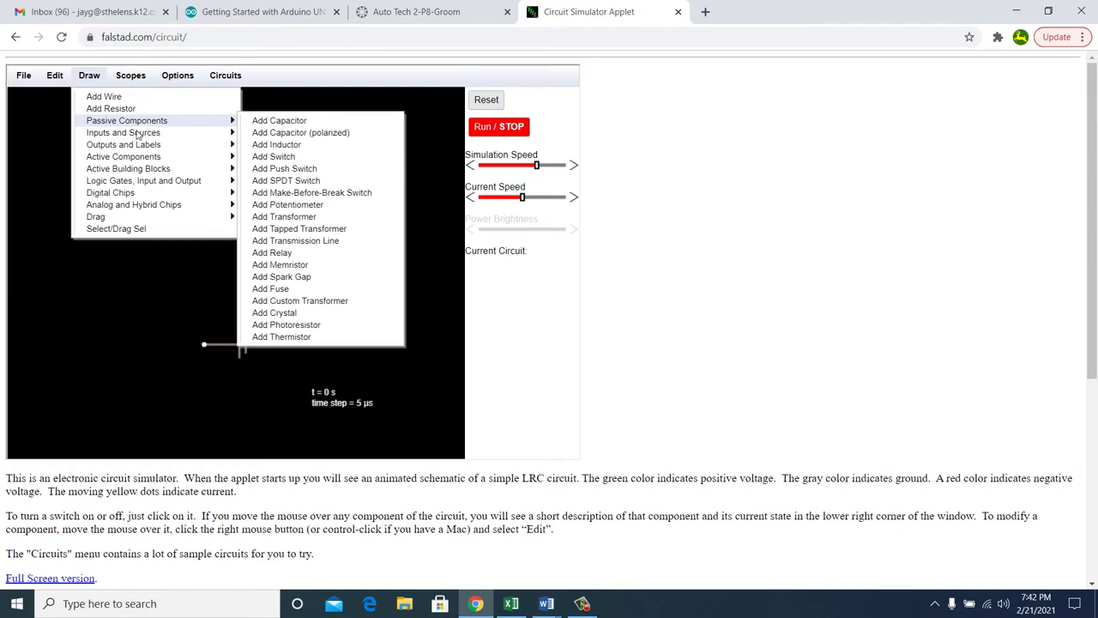
{"action": "mouse_move", "coordinate": [138, 173]}
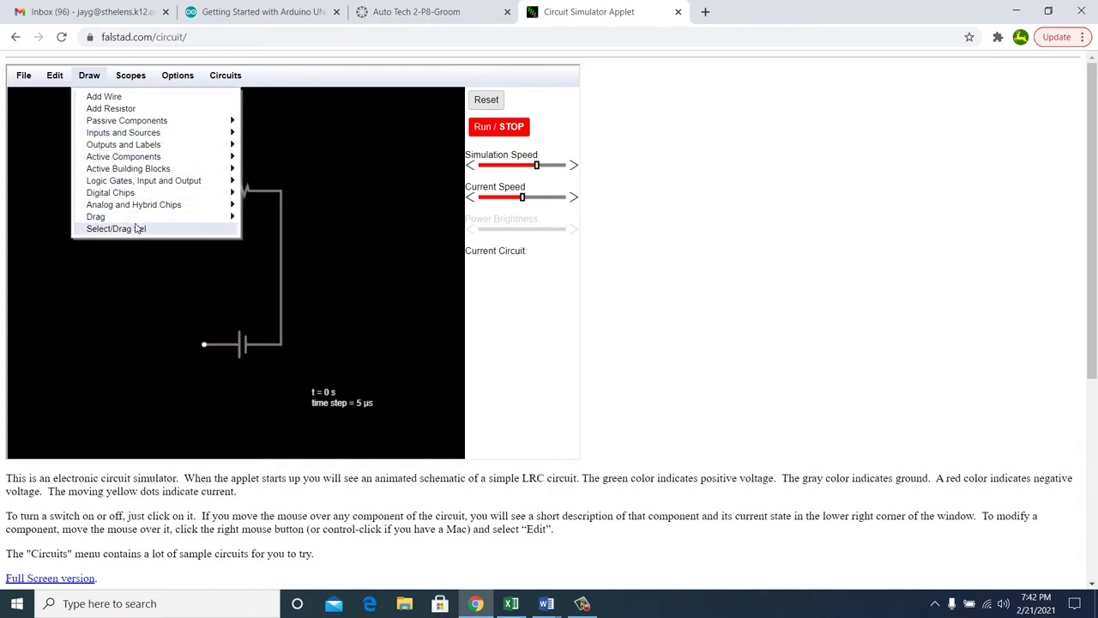
{"action": "mouse_move", "coordinate": [141, 222]}
{"action": "mouse_move", "coordinate": [145, 197]}
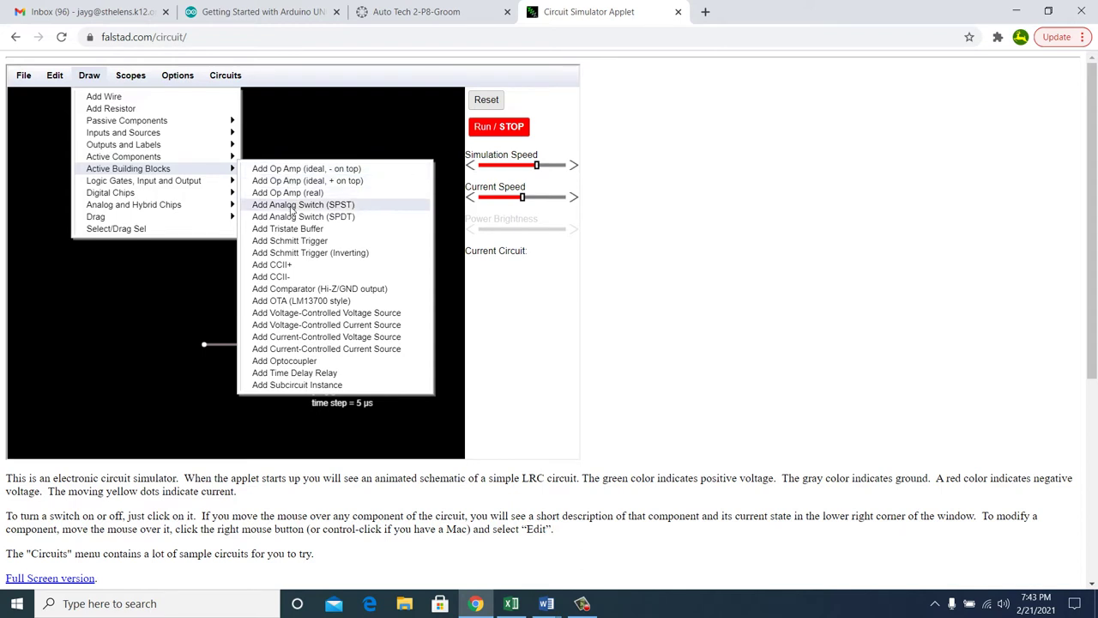
{"action": "left_click", "coordinate": [292, 210]}
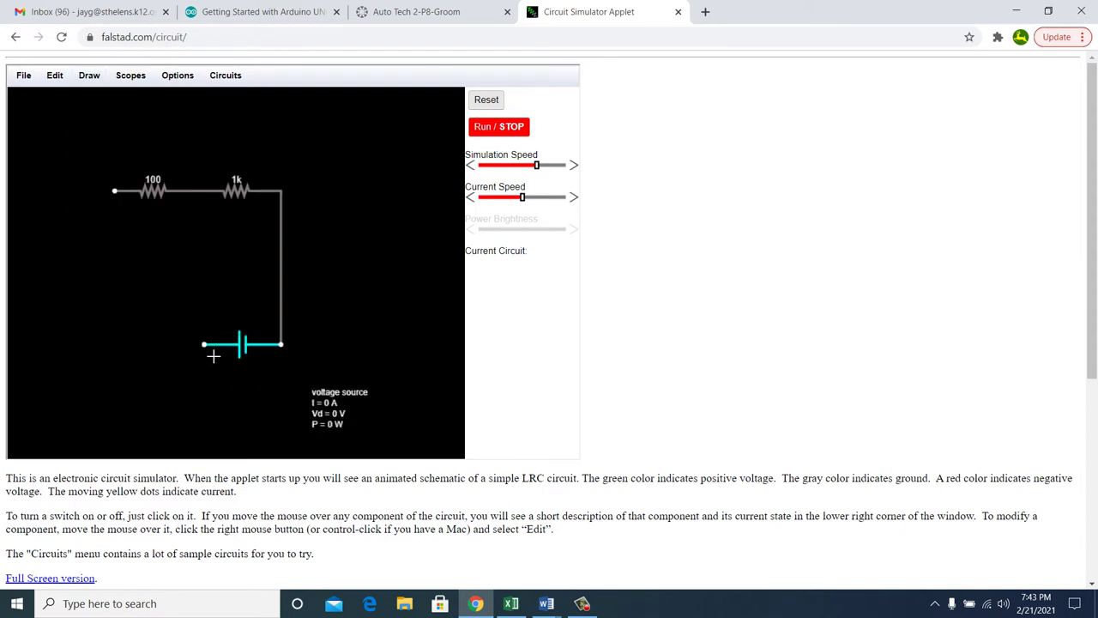
{"action": "left_click_drag", "start_coordinate": [210, 354], "coordinate": [147, 355]}
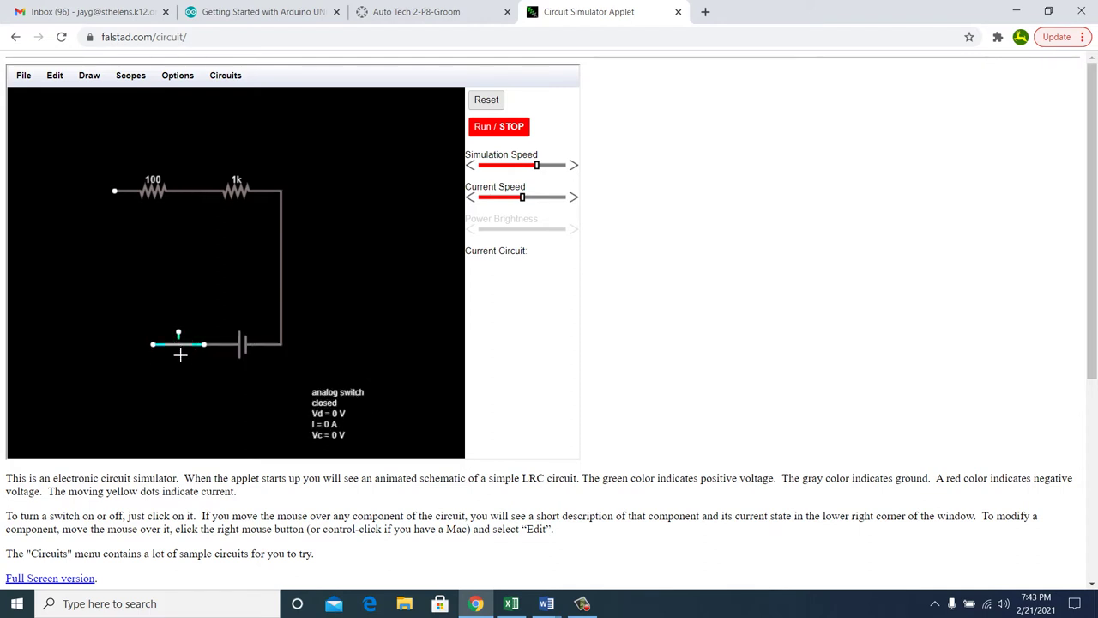
{"action": "key", "text": "Delete"}
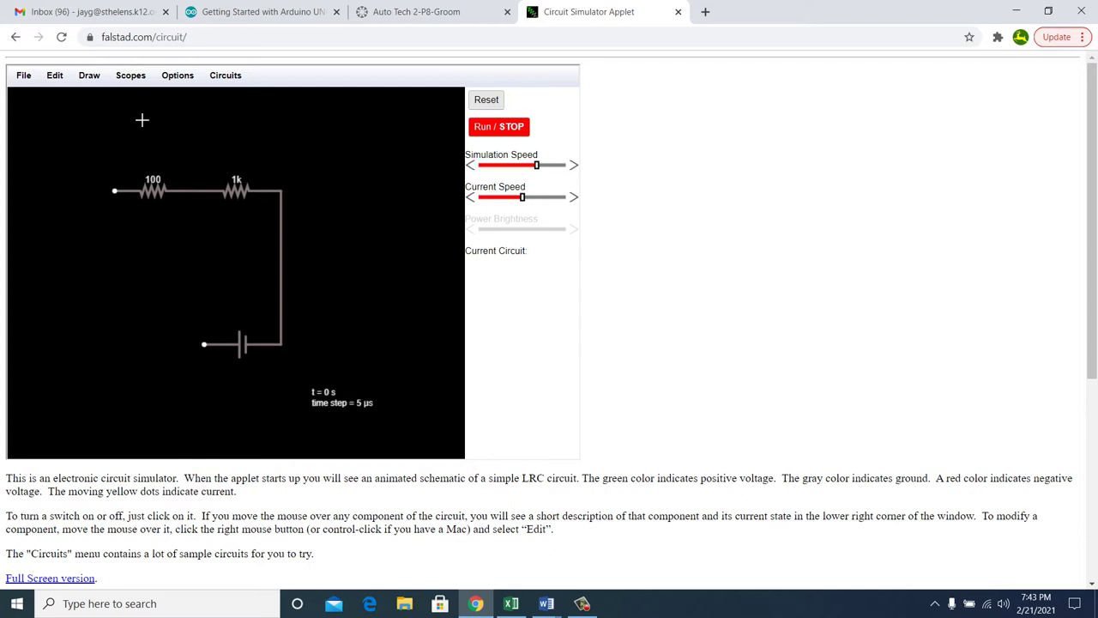
{"action": "left_click", "coordinate": [89, 81]}
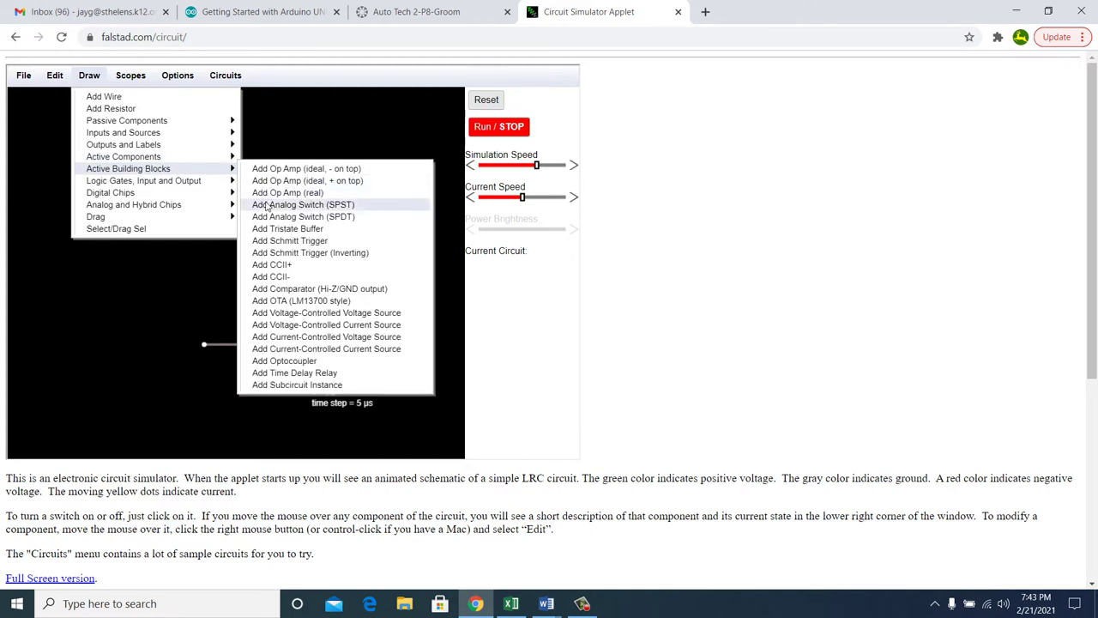
{"action": "left_click", "coordinate": [269, 217]}
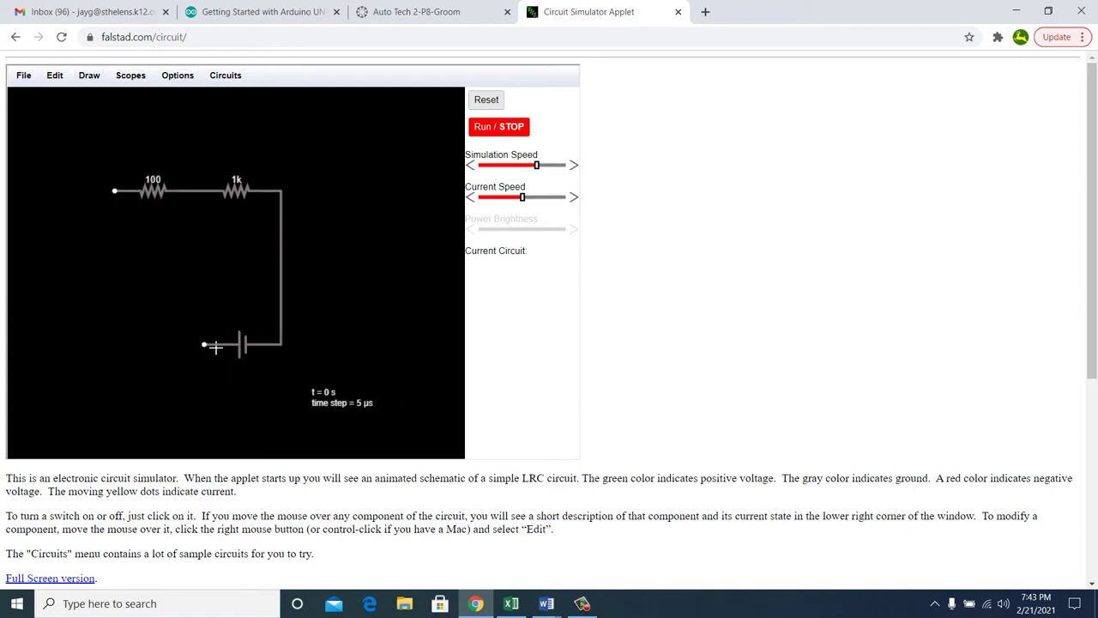
{"action": "left_click_drag", "start_coordinate": [212, 353], "coordinate": [179, 359]}
{"action": "right_click", "coordinate": [177, 335]}
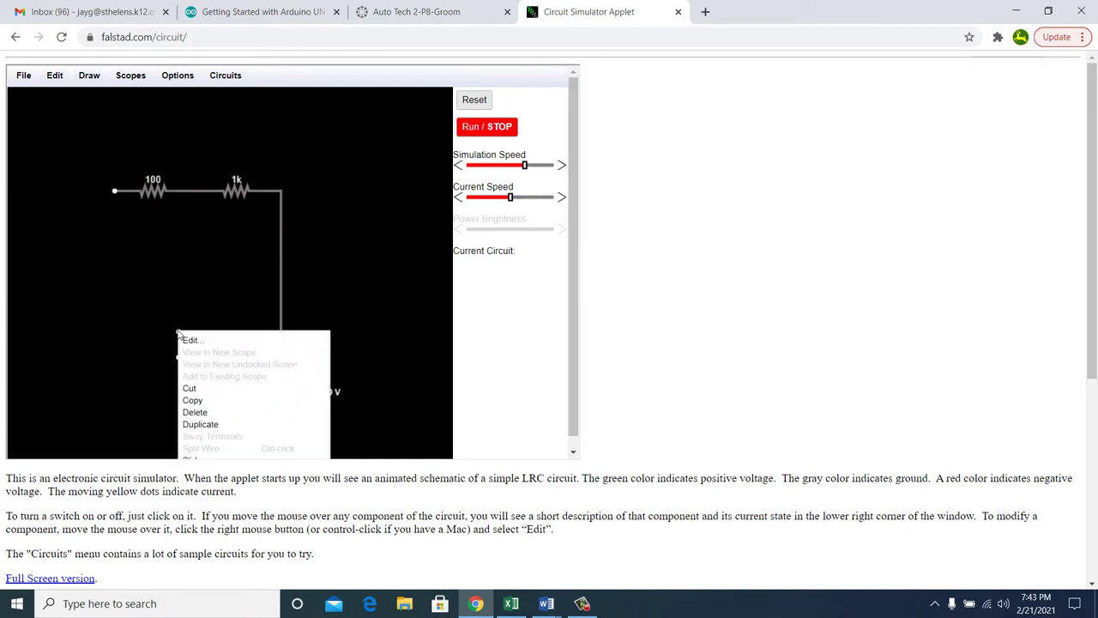
{"action": "left_click", "coordinate": [157, 363]}
{"action": "right_click", "coordinate": [163, 369]}
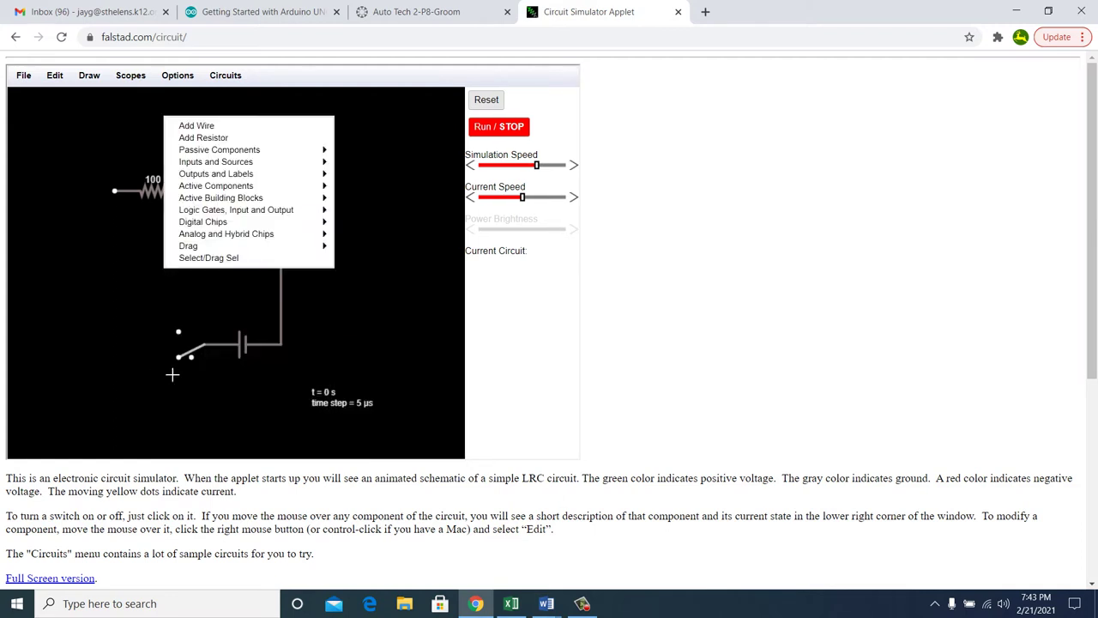
{"action": "left_click", "coordinate": [214, 357]}
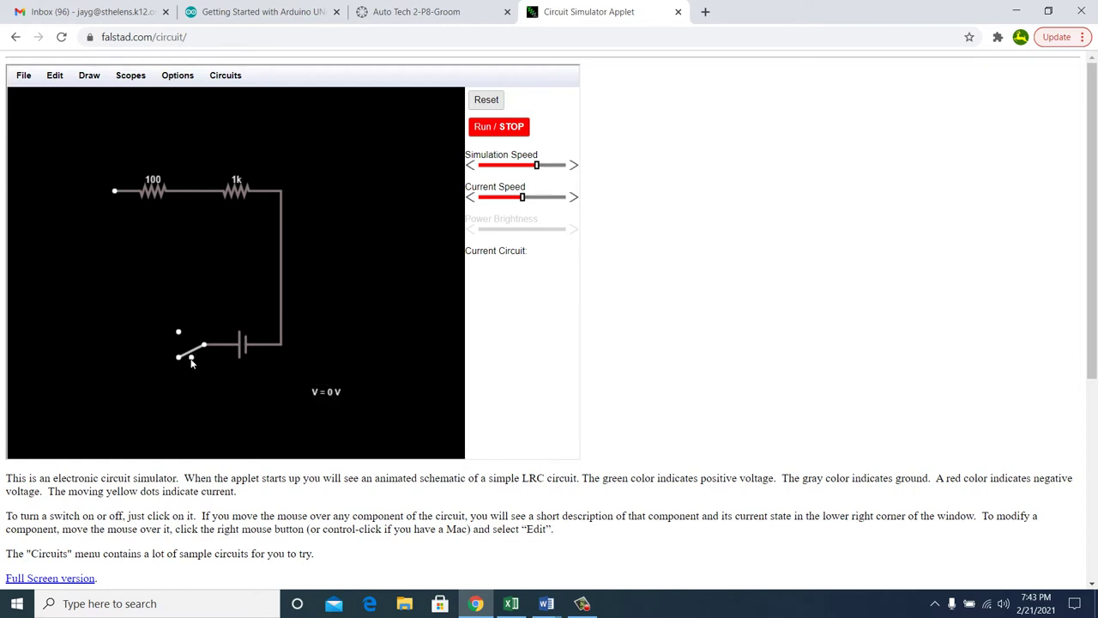
{"action": "right_click", "coordinate": [191, 362]}
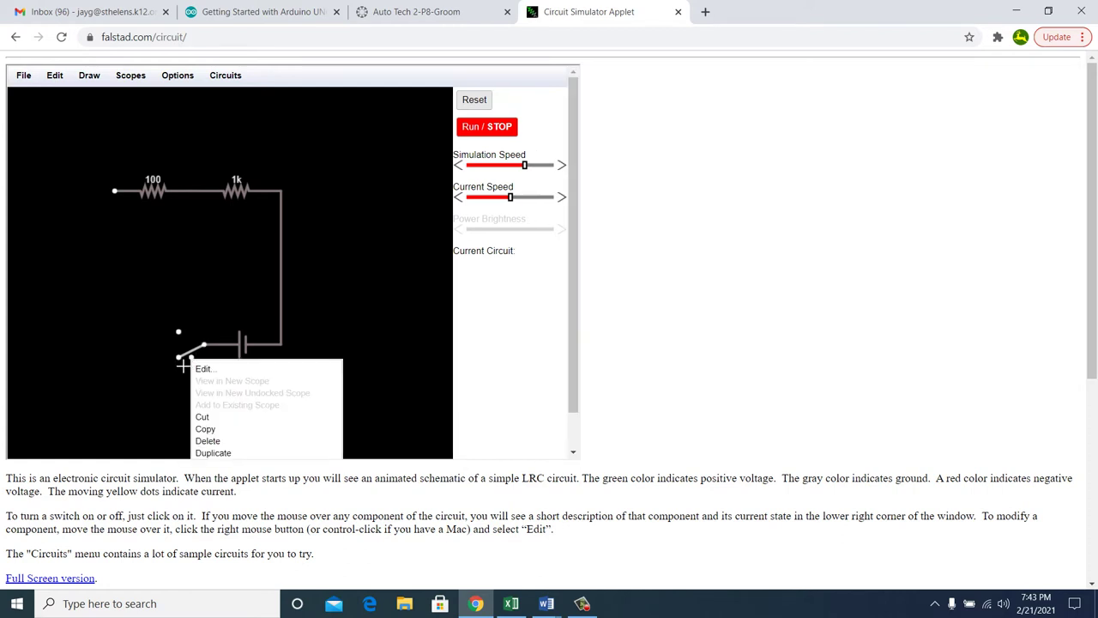
{"action": "left_click", "coordinate": [183, 367]}
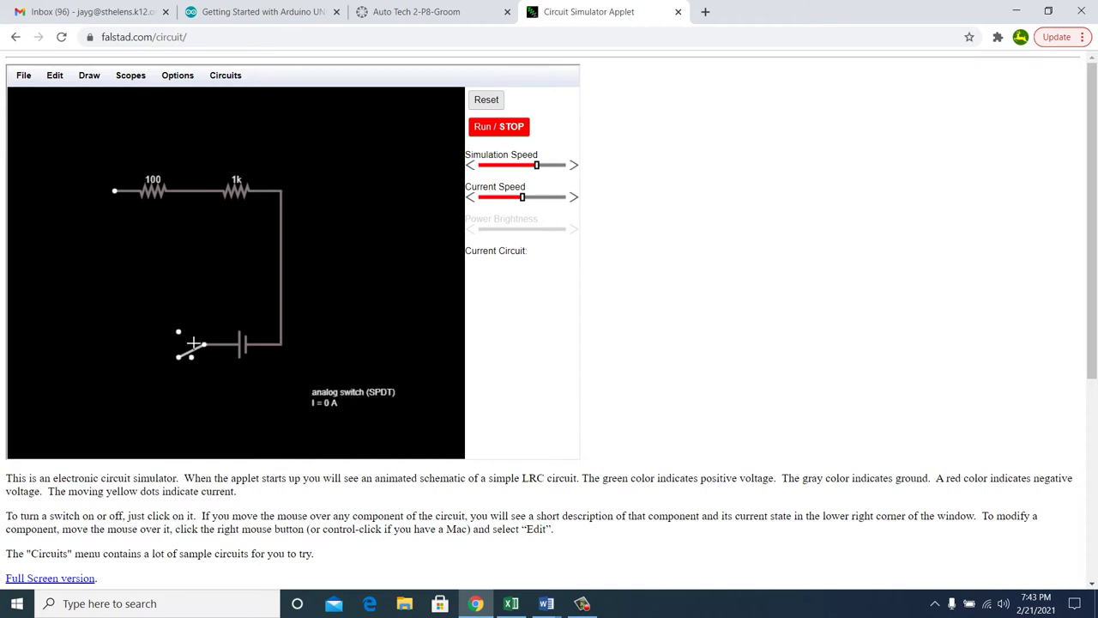
{"action": "double_click", "coordinate": [197, 356]}
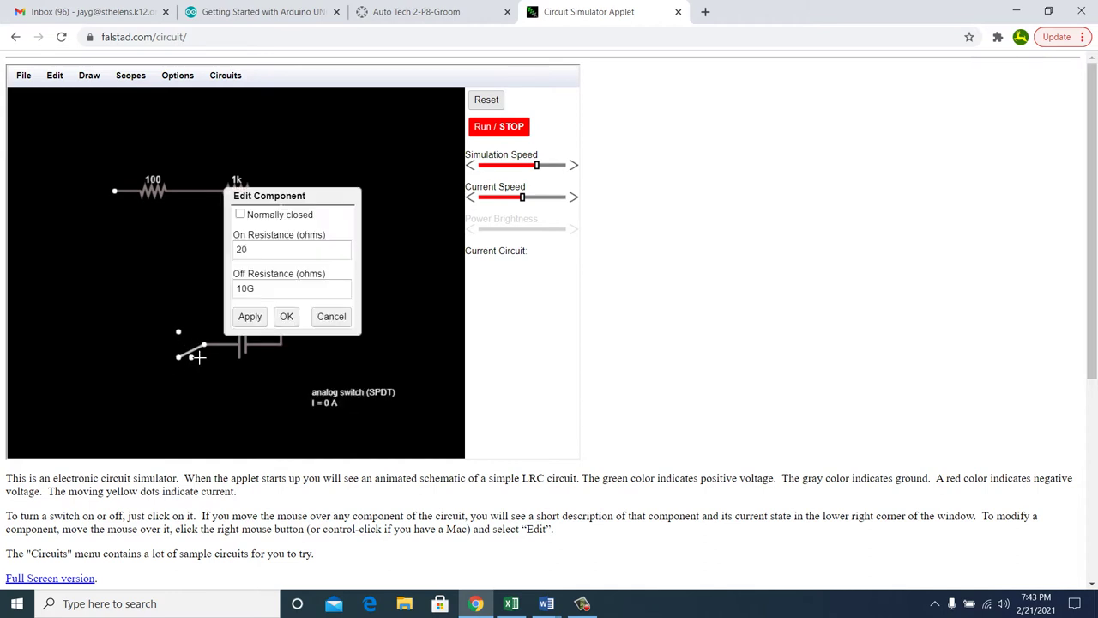
{"action": "left_click", "coordinate": [331, 317]}
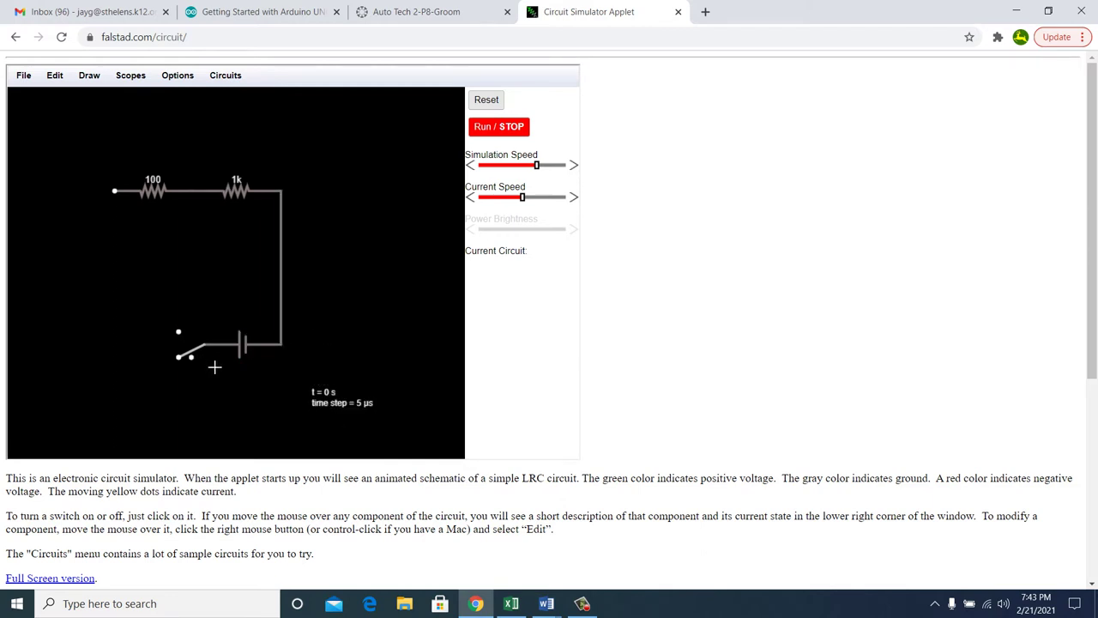
{"action": "mouse_move", "coordinate": [206, 359]}
{"action": "left_mouse_down"}
{"action": "mouse_move", "coordinate": [194, 392]}
{"action": "mouse_move", "coordinate": [195, 371]}
{"action": "left_mouse_up"}
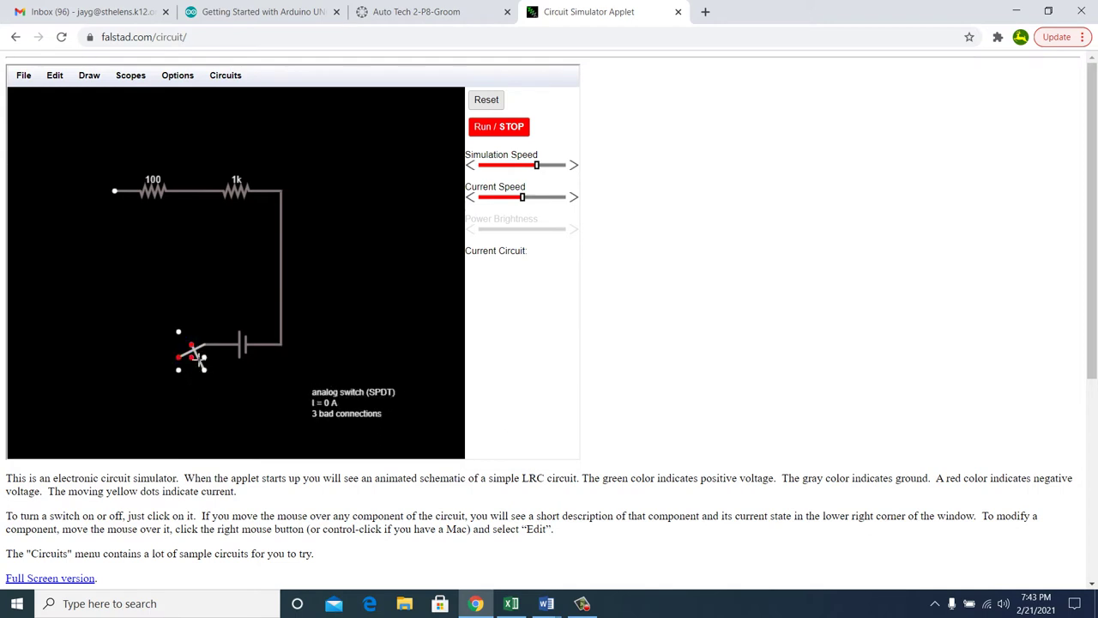
{"action": "right_click", "coordinate": [198, 351]}
{"action": "scroll", "coordinate": [202, 377], "scroll_direction": "down", "scroll_amount": 1}
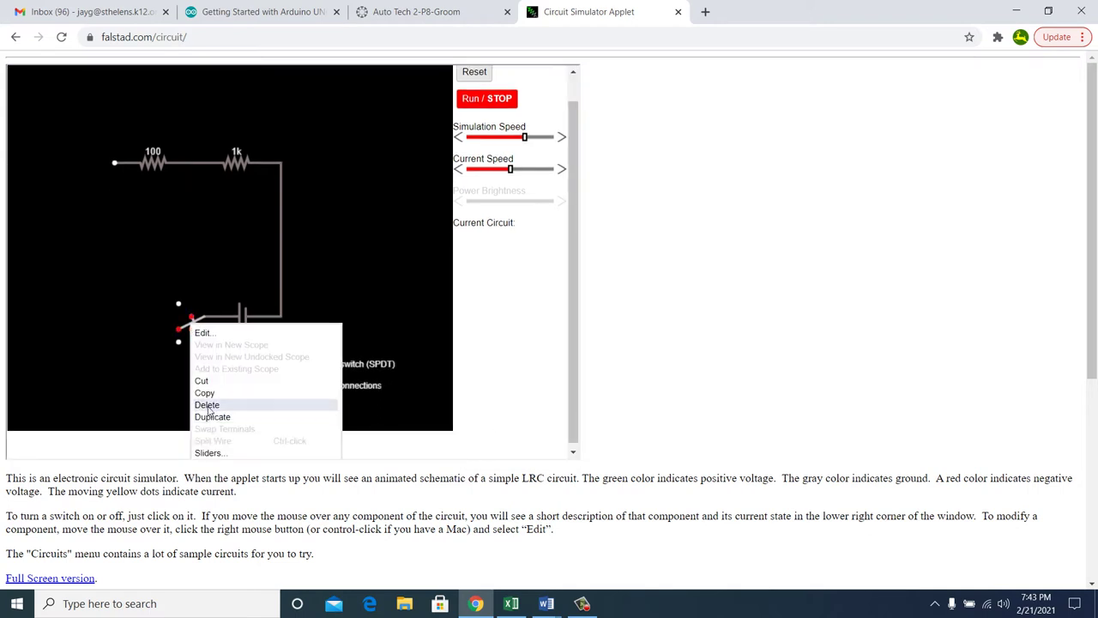
{"action": "scroll", "coordinate": [208, 410], "scroll_direction": "up", "scroll_amount": 1}
{"action": "right_click", "coordinate": [192, 355]}
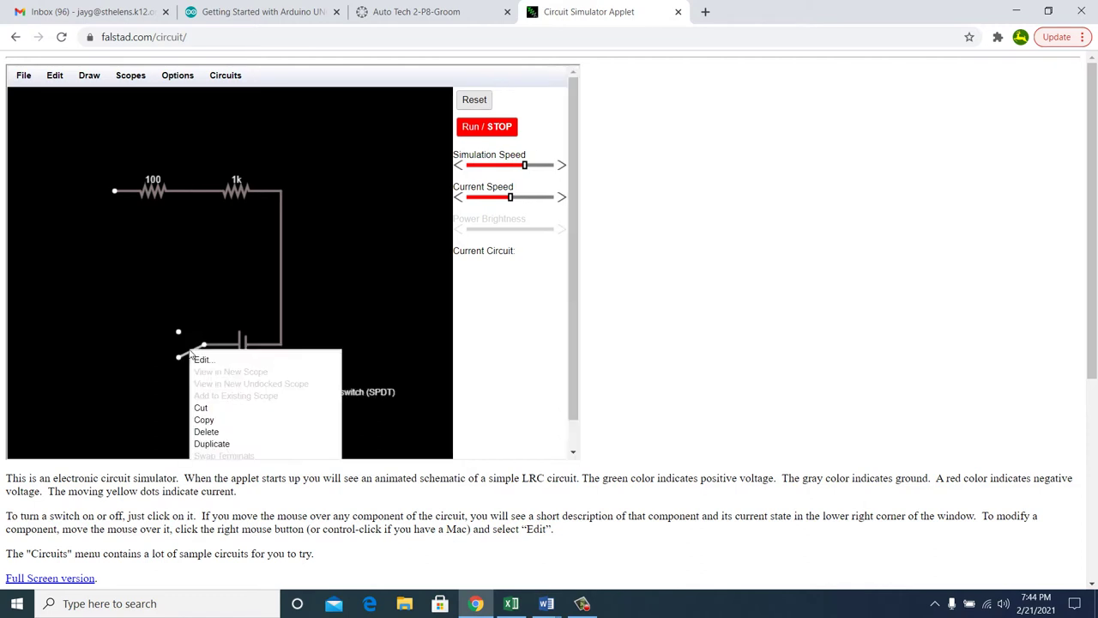
{"action": "scroll", "coordinate": [197, 369], "scroll_direction": "down", "scroll_amount": 1}
{"action": "left_click", "coordinate": [210, 405]}
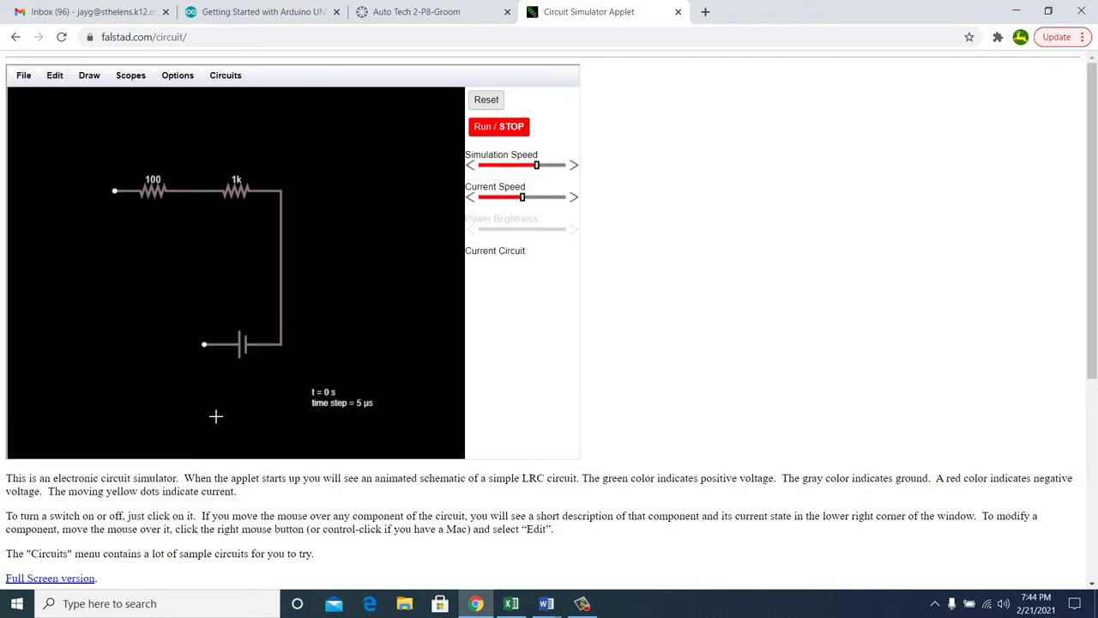
Draw a wire from the battery's open end to the 100 Ω resistor, closing the loop.
{"action": "left_click", "coordinate": [94, 79]}
{"action": "left_click", "coordinate": [96, 94]}
{"action": "left_click_drag", "start_coordinate": [206, 346], "coordinate": [120, 195]}
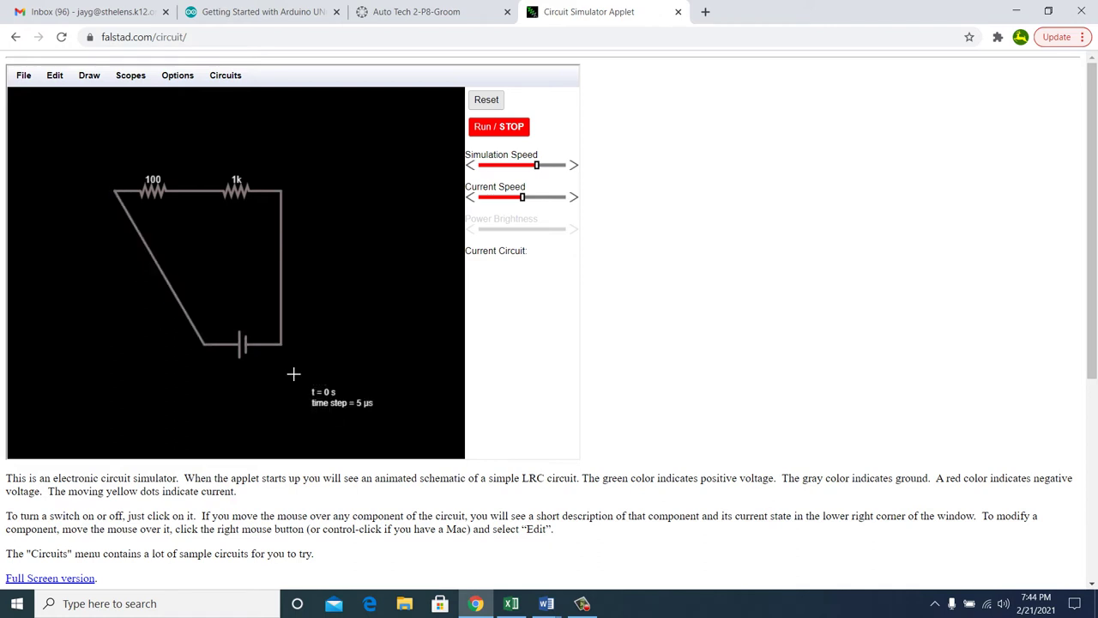
Run the simulation and read the 10.909 mA current through the resistors.
{"action": "left_click", "coordinate": [503, 127]}
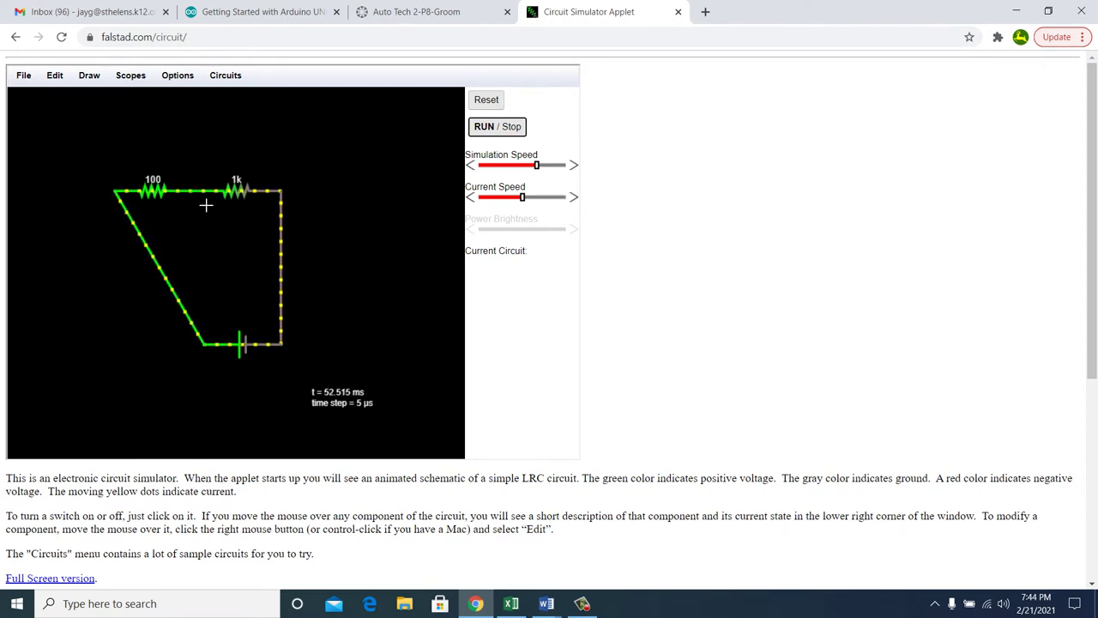
{"action": "mouse_move", "coordinate": [164, 202]}
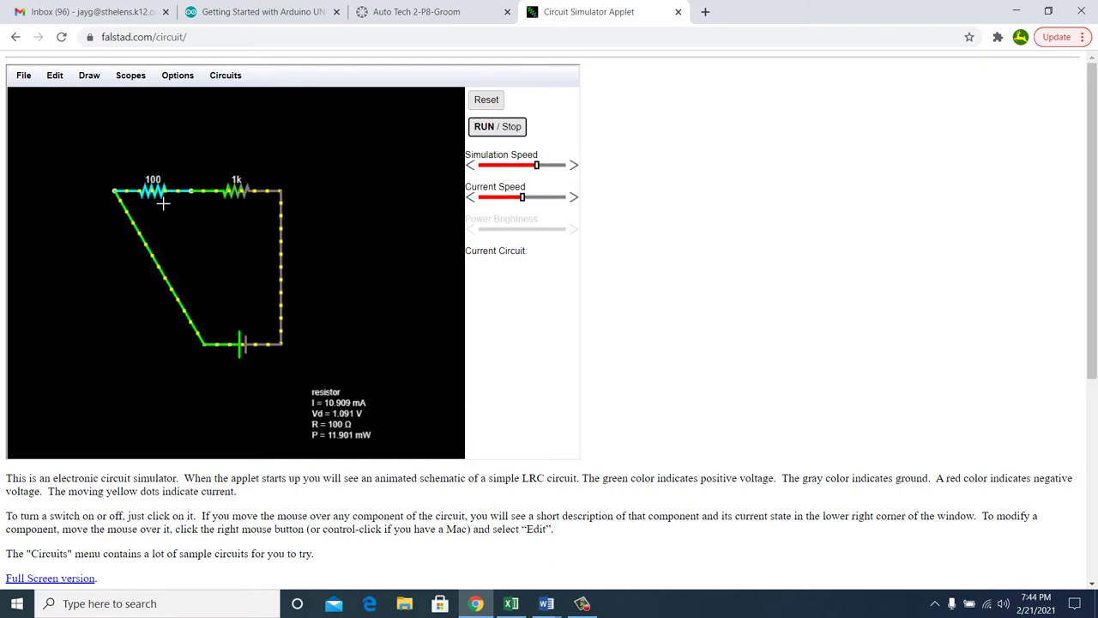
{"action": "mouse_move", "coordinate": [130, 253]}
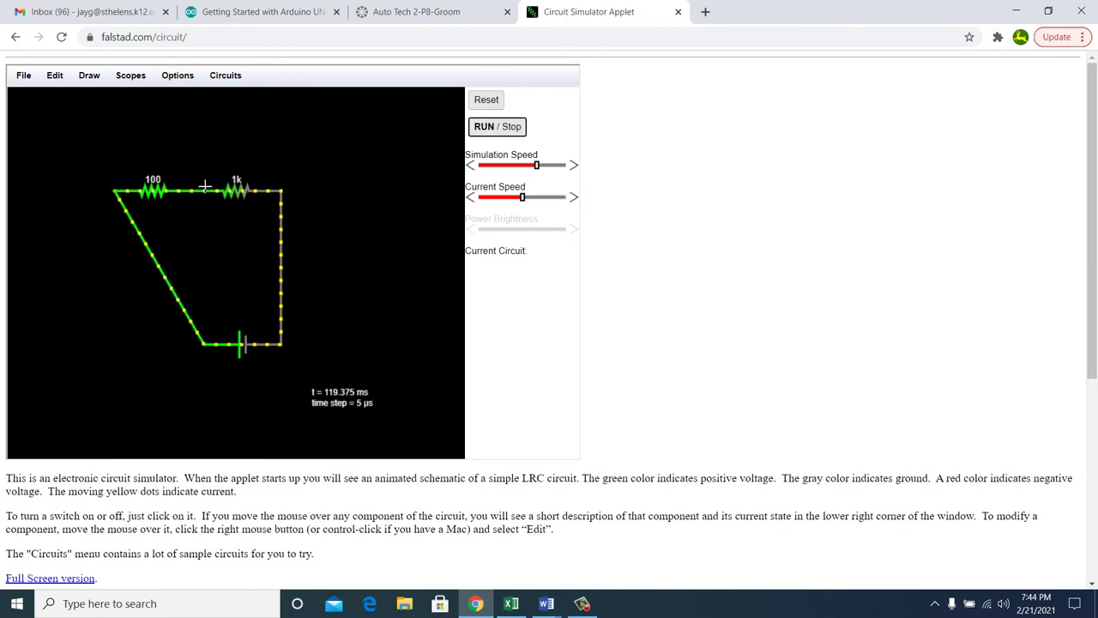
{"action": "mouse_move", "coordinate": [217, 196]}
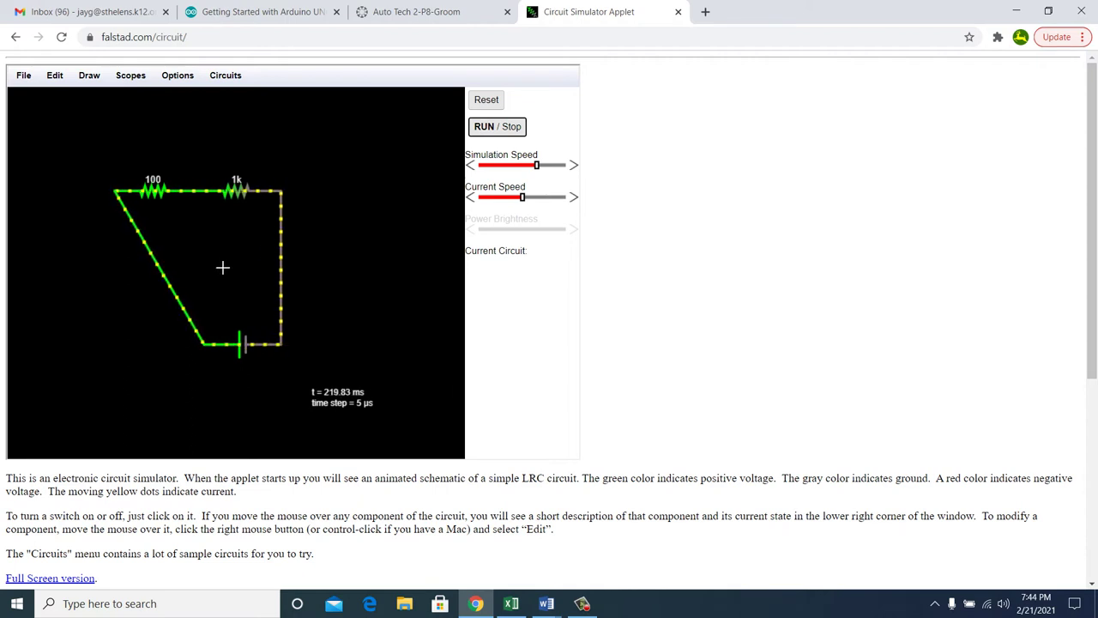
{"action": "left_click", "coordinate": [135, 76]}
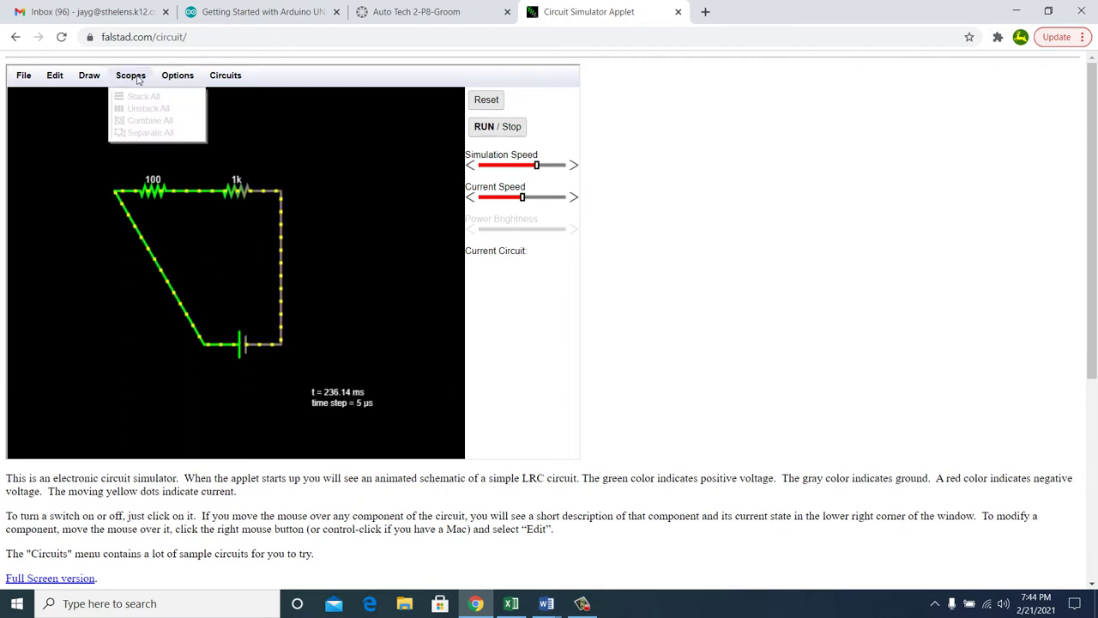
{"action": "mouse_move", "coordinate": [196, 74]}
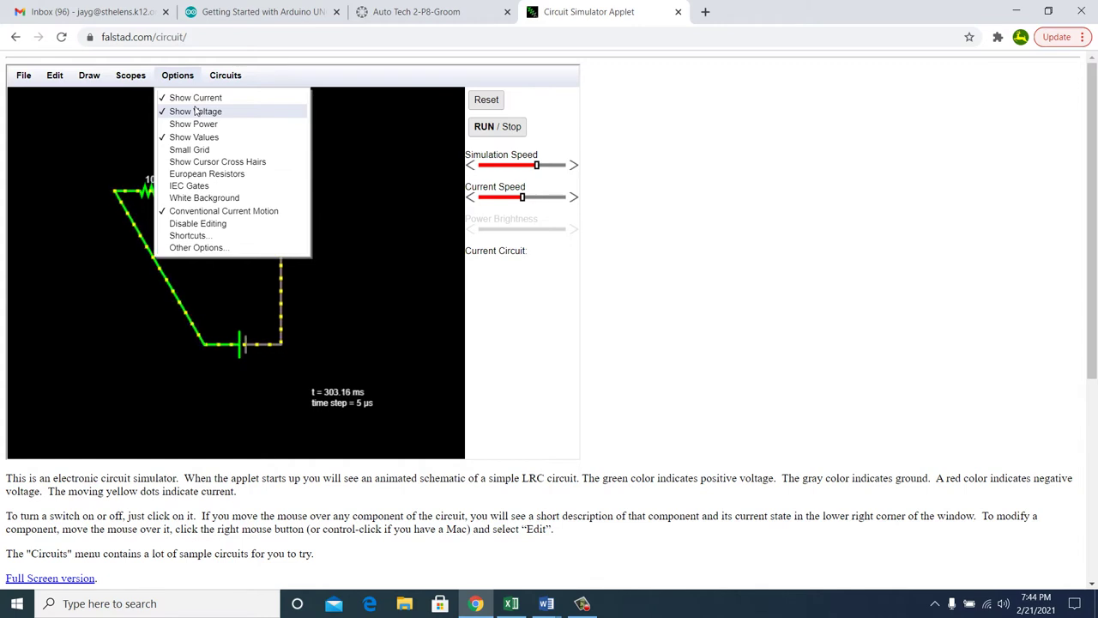
{"action": "left_click", "coordinate": [195, 110]}
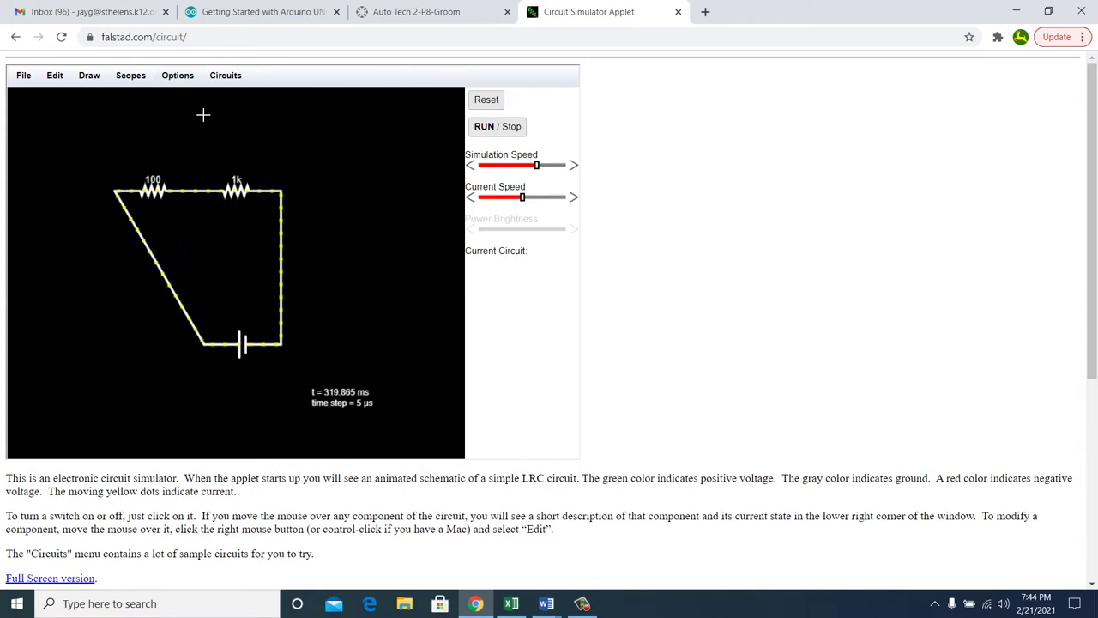
{"action": "left_click", "coordinate": [176, 77]}
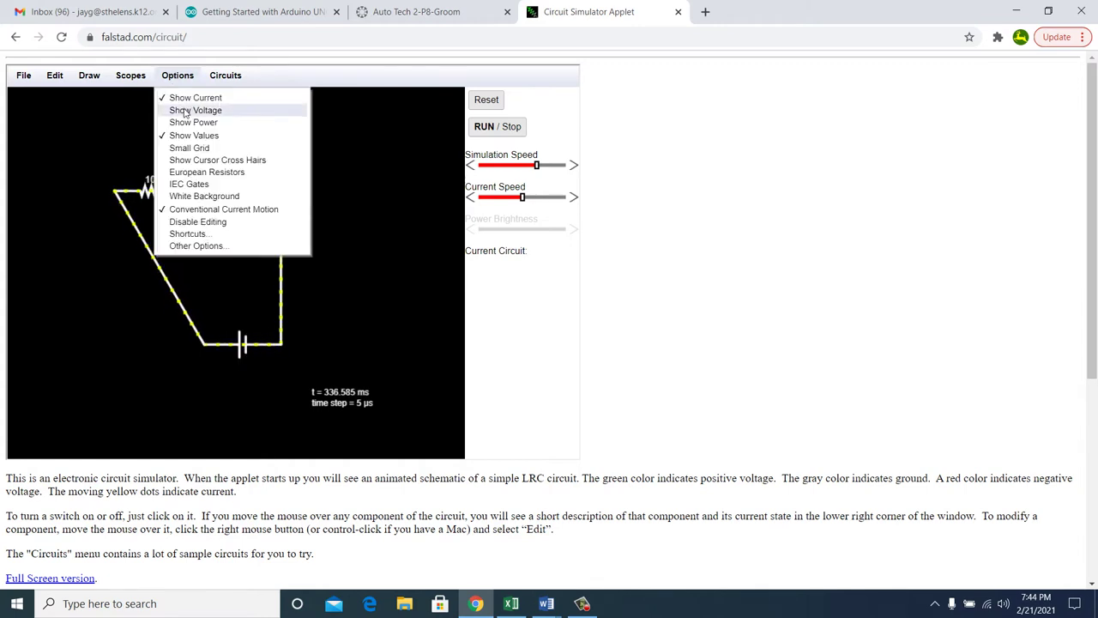
{"action": "left_click", "coordinate": [196, 110]}
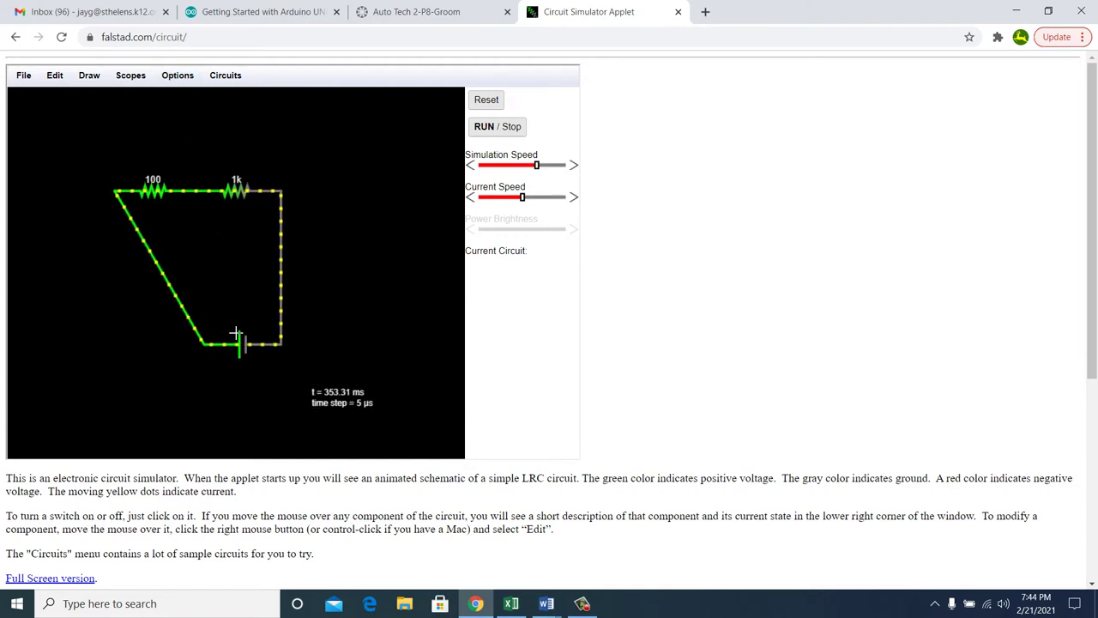
{"action": "mouse_move", "coordinate": [247, 352]}
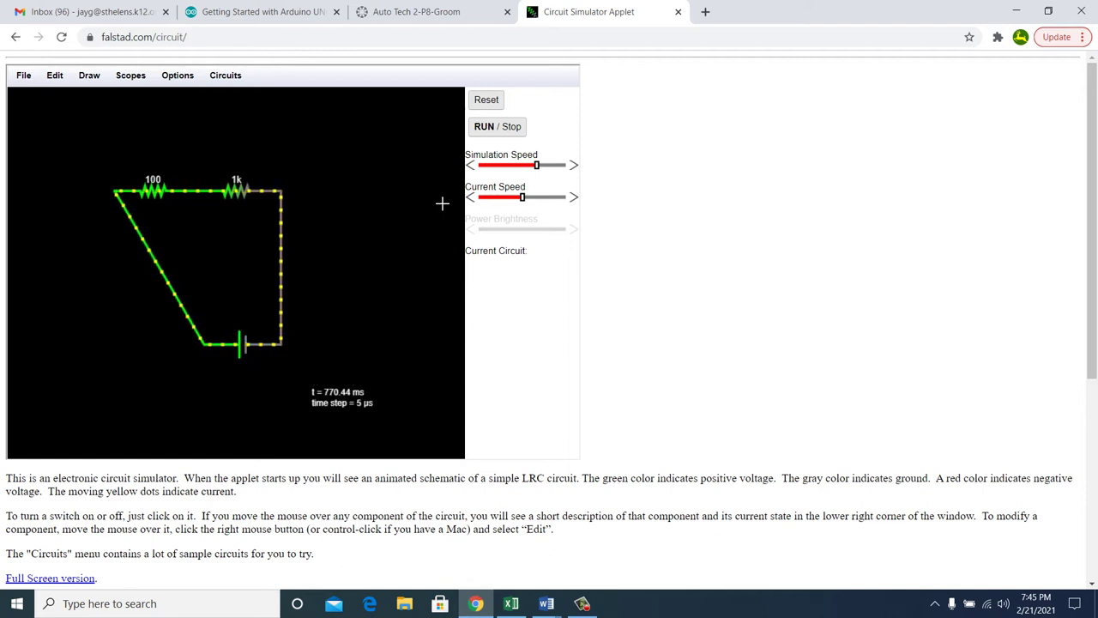
Stop the simulation, dismissing the parts list and wire settings without changes.
{"action": "left_click", "coordinate": [515, 127]}
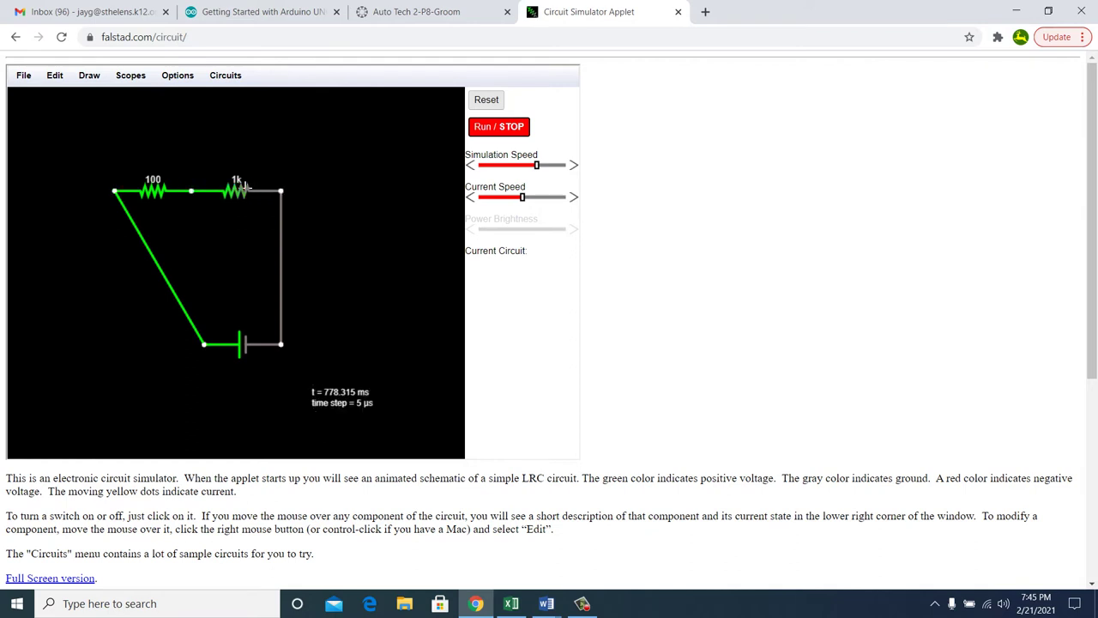
{"action": "right_click", "coordinate": [182, 119]}
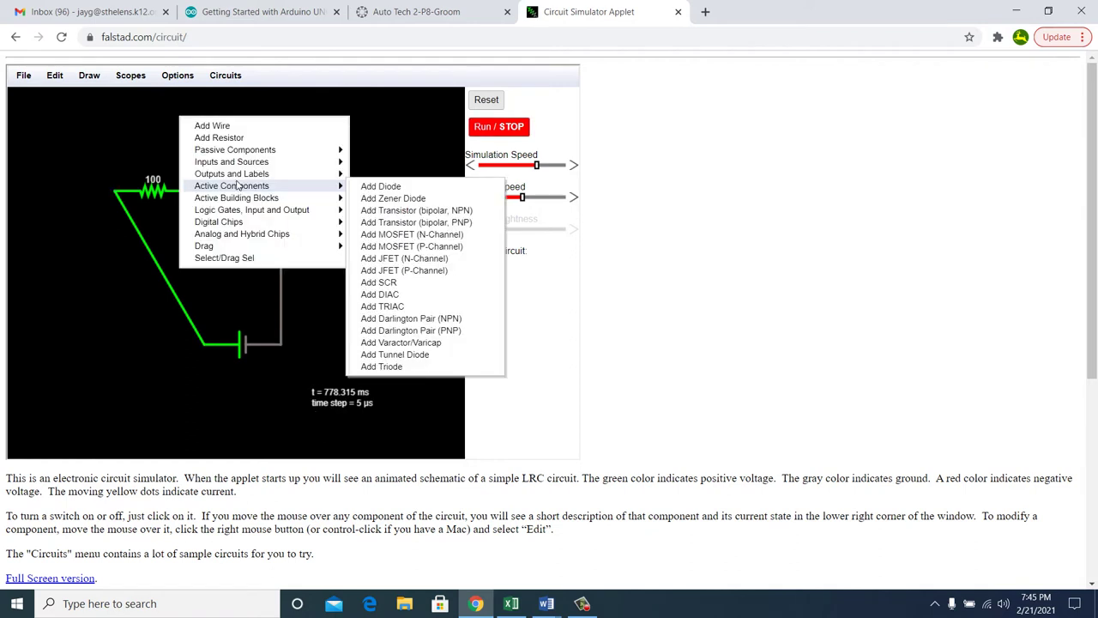
{"action": "left_click", "coordinate": [194, 339]}
{"action": "double_click", "coordinate": [193, 339]}
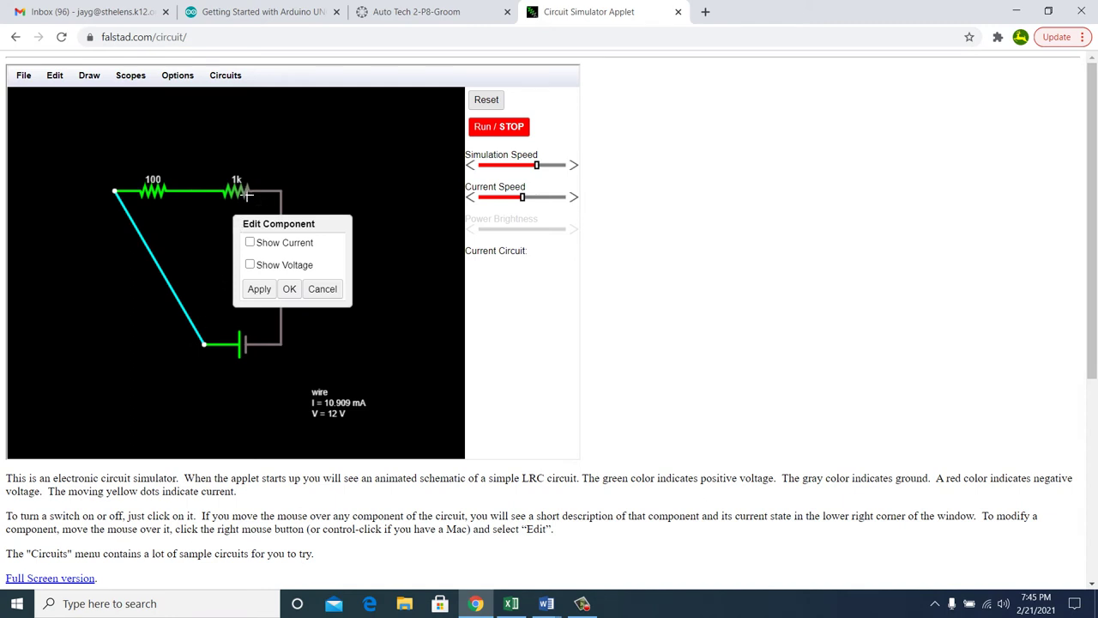
{"action": "left_click", "coordinate": [321, 288]}
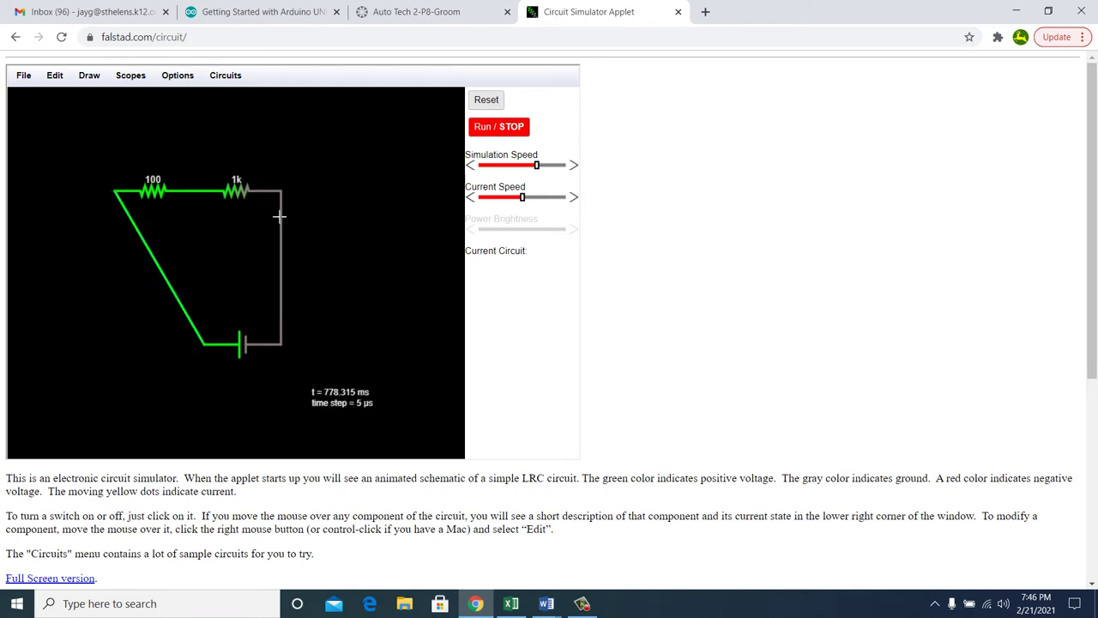
{"action": "right_click", "coordinate": [180, 117]}
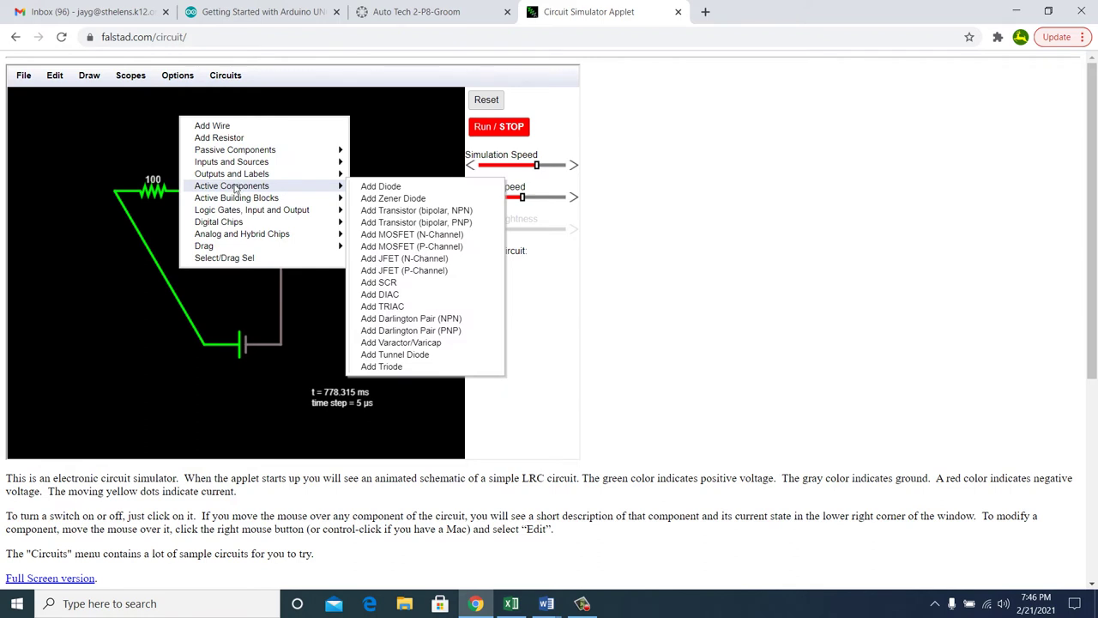
{"action": "left_click", "coordinate": [231, 319]}
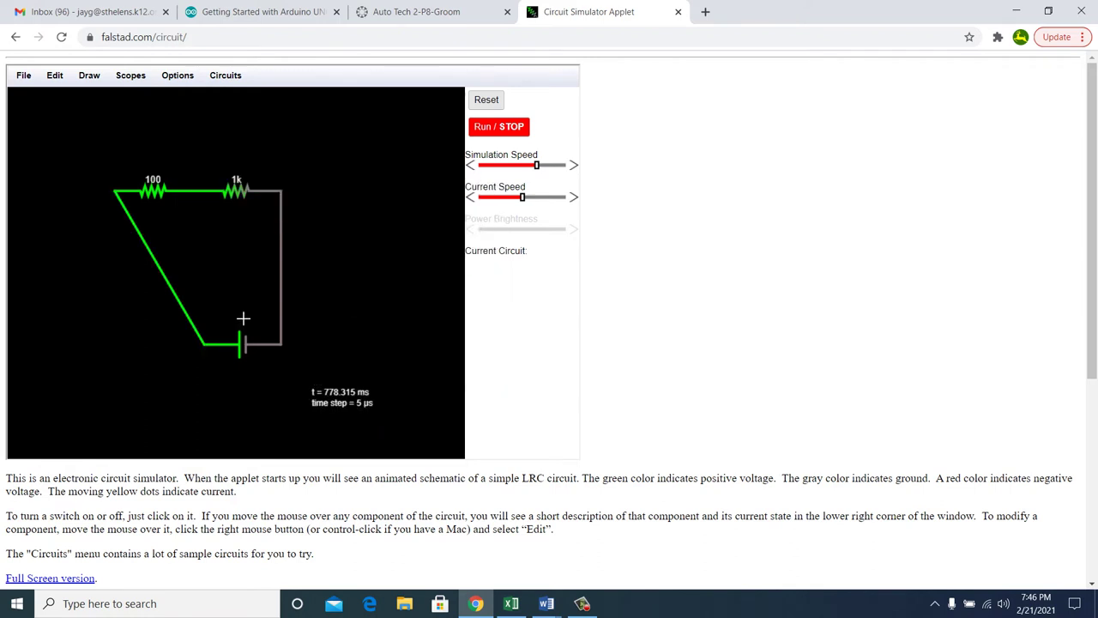
Change the second resistor's resistance from 1k to 100 Ω.
{"action": "right_click", "coordinate": [241, 192]}
{"action": "left_click", "coordinate": [248, 200]}
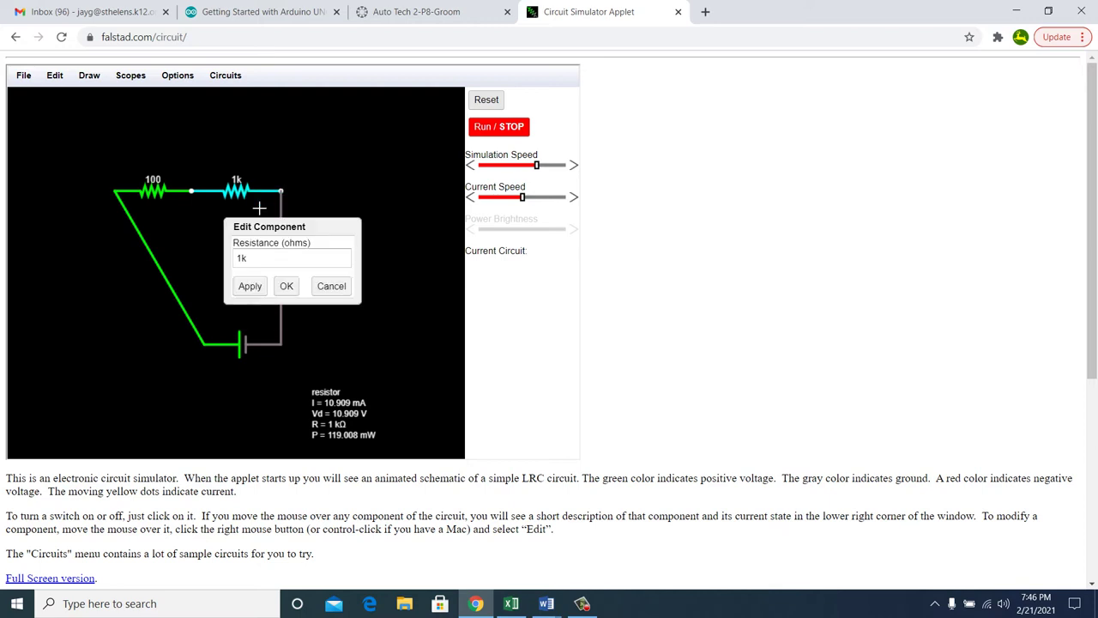
{"action": "left_click_drag", "start_coordinate": [269, 269], "coordinate": [241, 267]}
{"action": "type", "text": "100"}
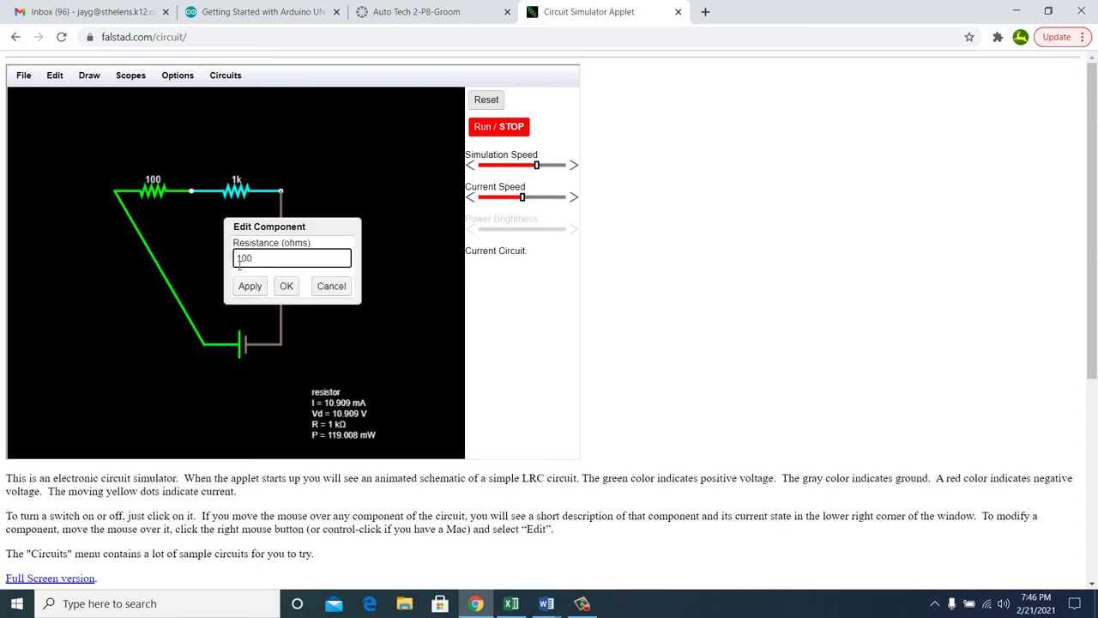
{"action": "left_click", "coordinate": [254, 286]}
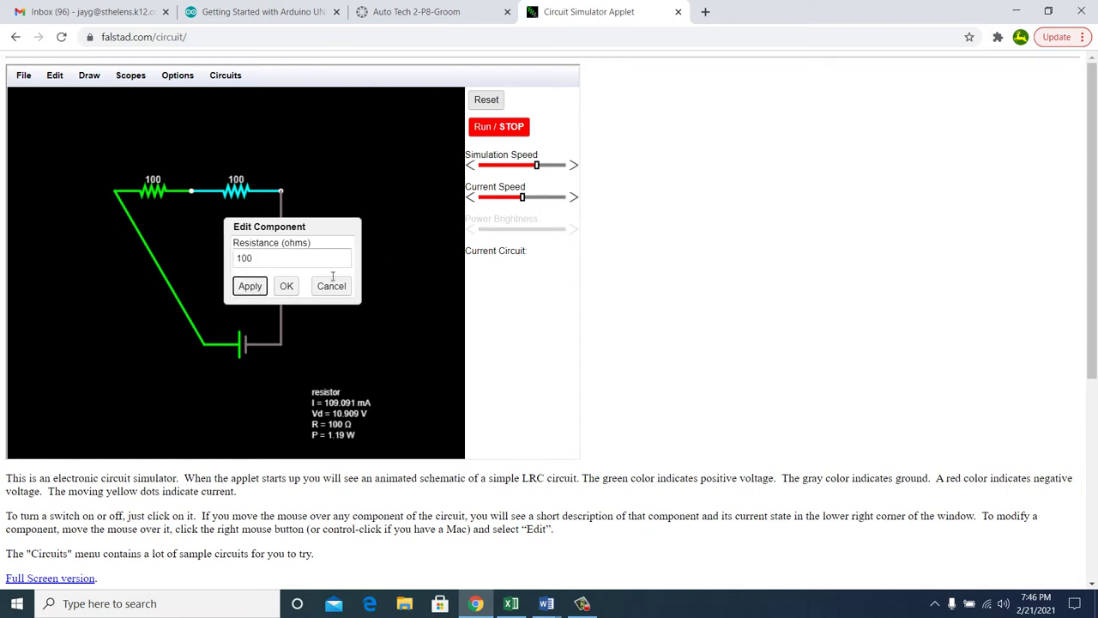
{"action": "left_click", "coordinate": [285, 287]}
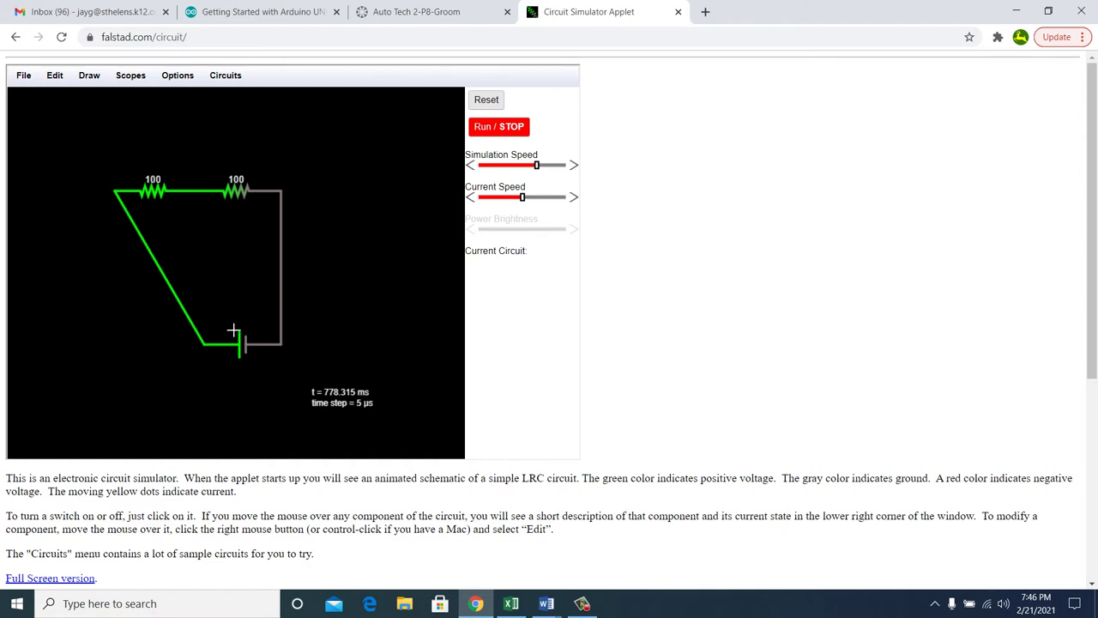
Run the simulation, read 60 mA and 6 V on the second 100 Ω resistor, then stop.
{"action": "left_click", "coordinate": [483, 128]}
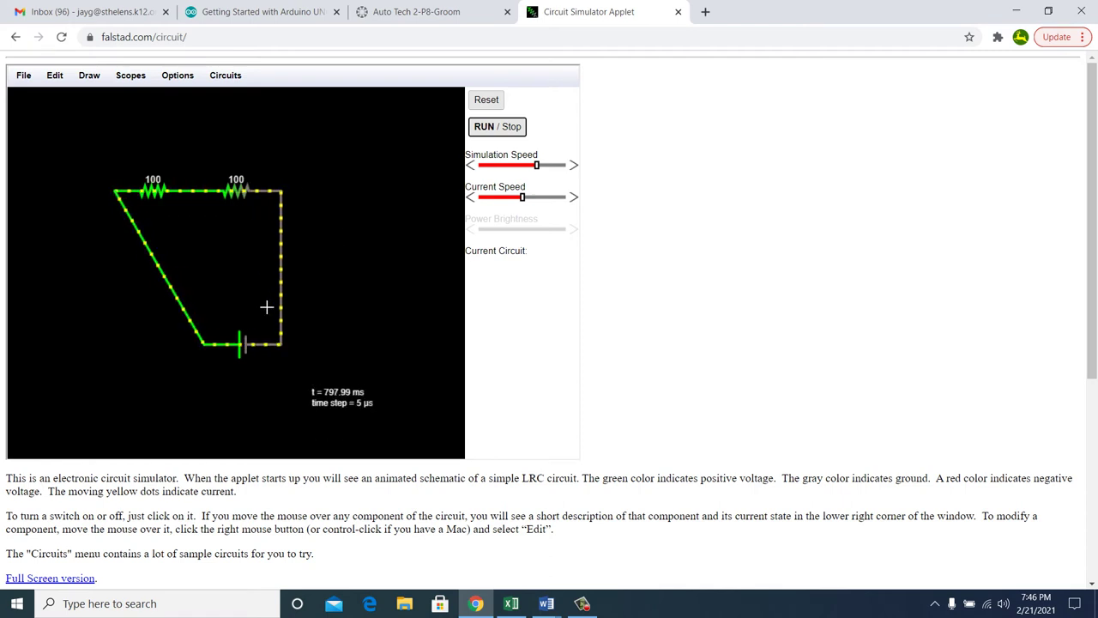
{"action": "mouse_move", "coordinate": [241, 196]}
{"action": "left_click", "coordinate": [483, 126]}
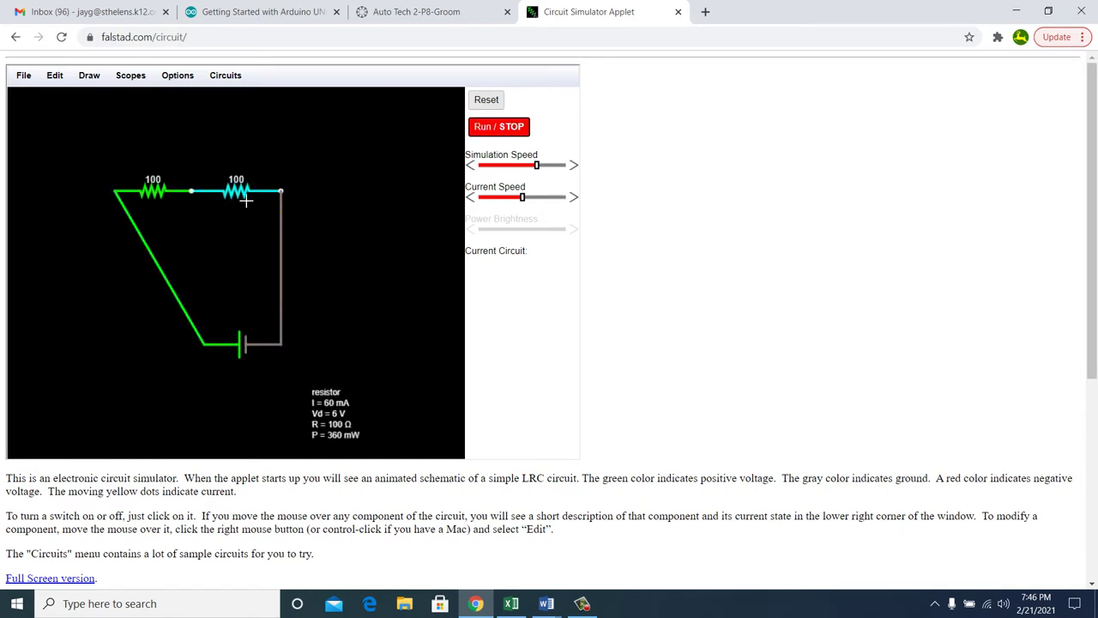
Select the entire circuit and delete it, leaving the canvas empty.
{"action": "left_click_drag", "start_coordinate": [90, 166], "coordinate": [190, 319]}
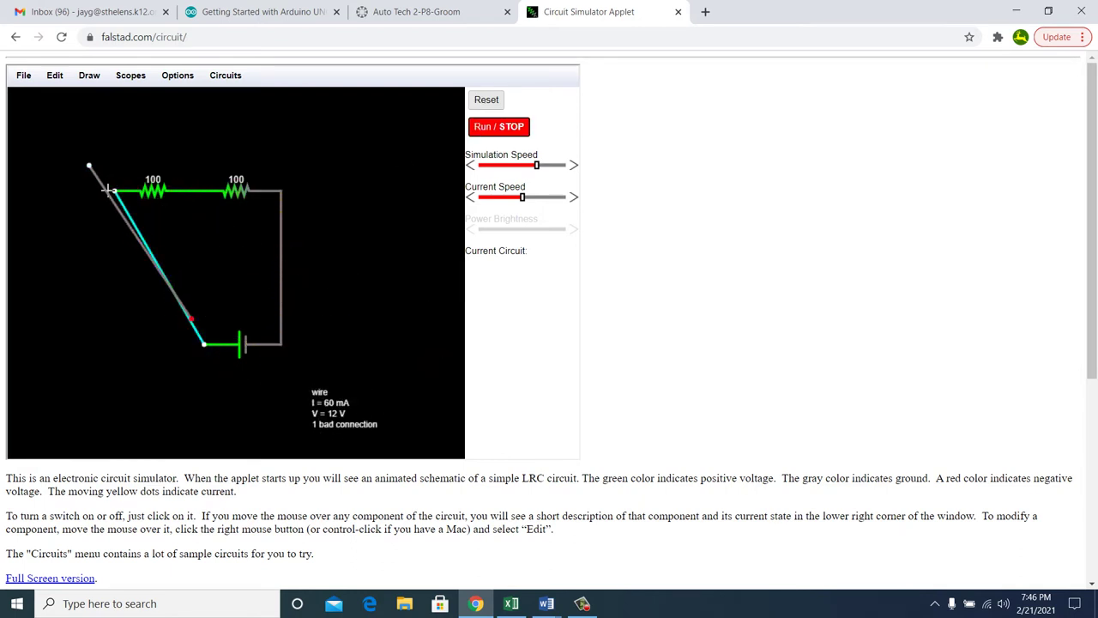
{"action": "left_click", "coordinate": [55, 76]}
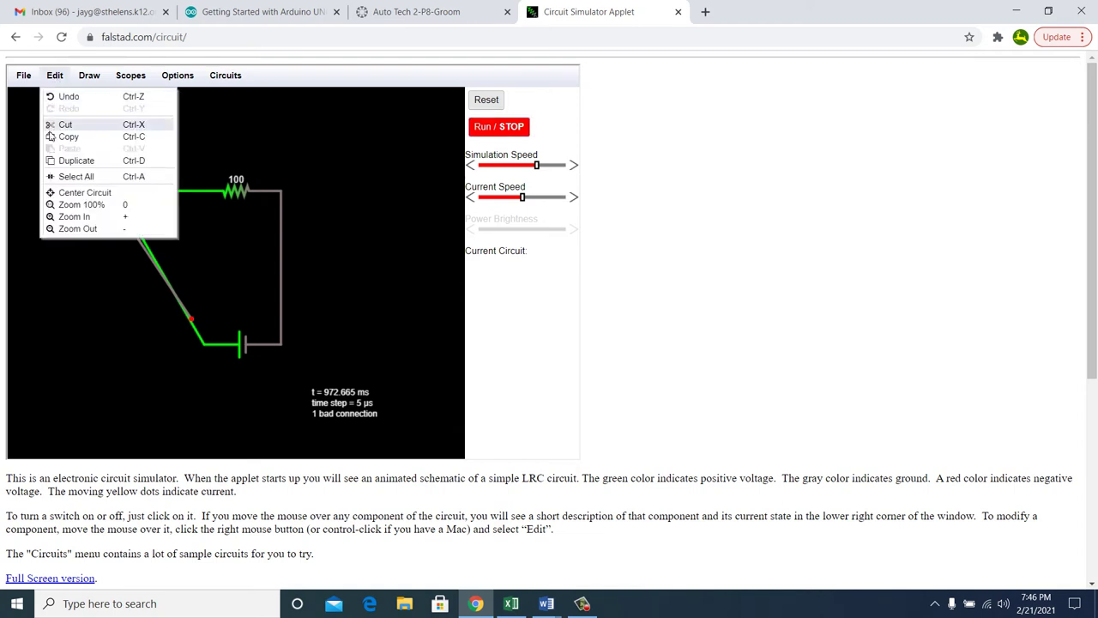
{"action": "left_click", "coordinate": [90, 176]}
{"action": "key", "text": "Delete"}
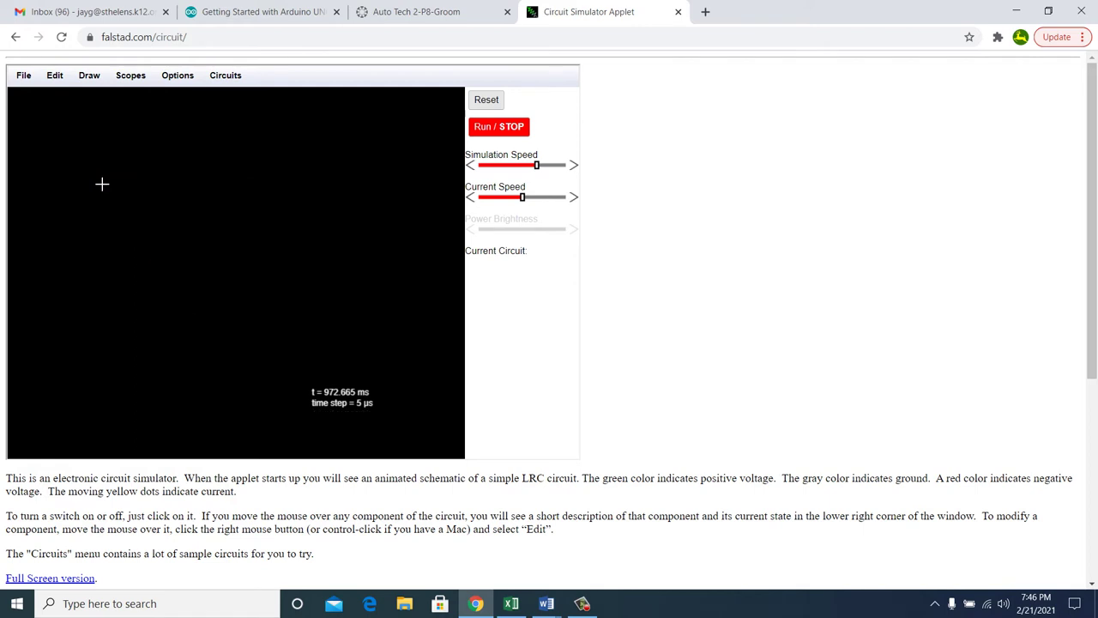
Draw three 1k resistors stacked one below another near the top left.
{"action": "left_click", "coordinate": [91, 77]}
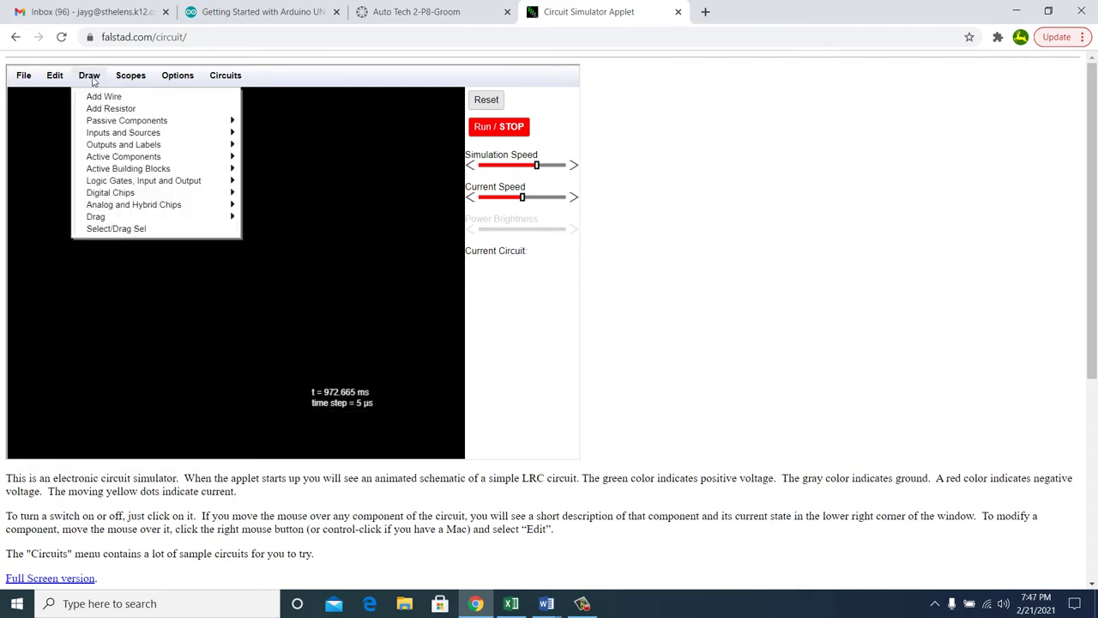
{"action": "left_click", "coordinate": [104, 109]}
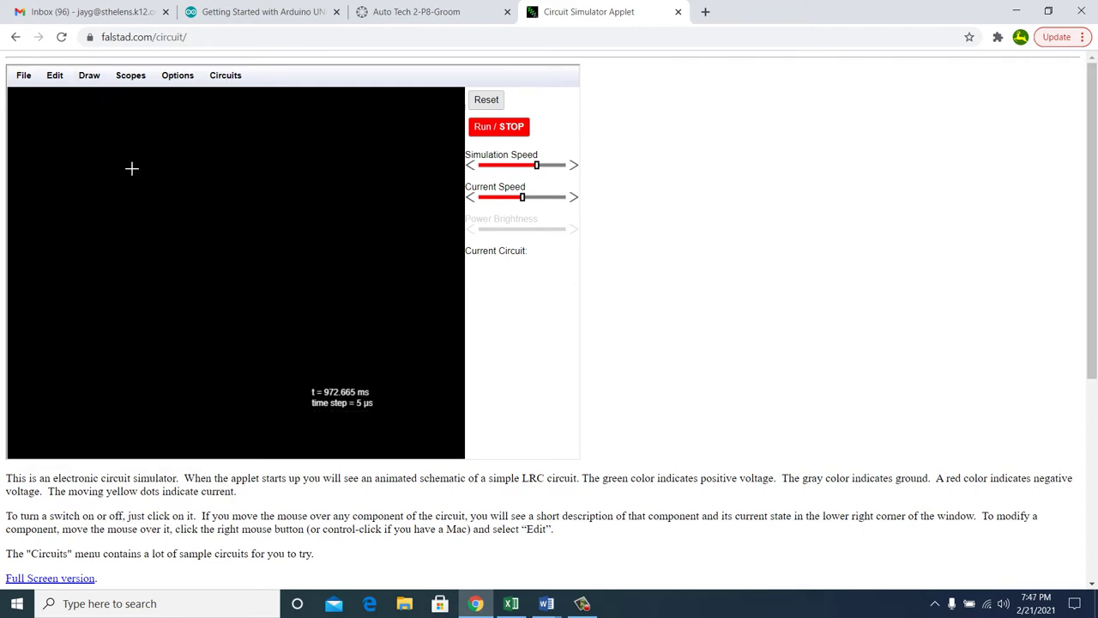
{"action": "left_click_drag", "start_coordinate": [133, 170], "coordinate": [201, 177]}
{"action": "mouse_move", "coordinate": [140, 230]}
{"action": "left_mouse_down"}
{"action": "mouse_move", "coordinate": [191, 238]}
{"action": "mouse_move", "coordinate": [206, 221]}
{"action": "left_mouse_up"}
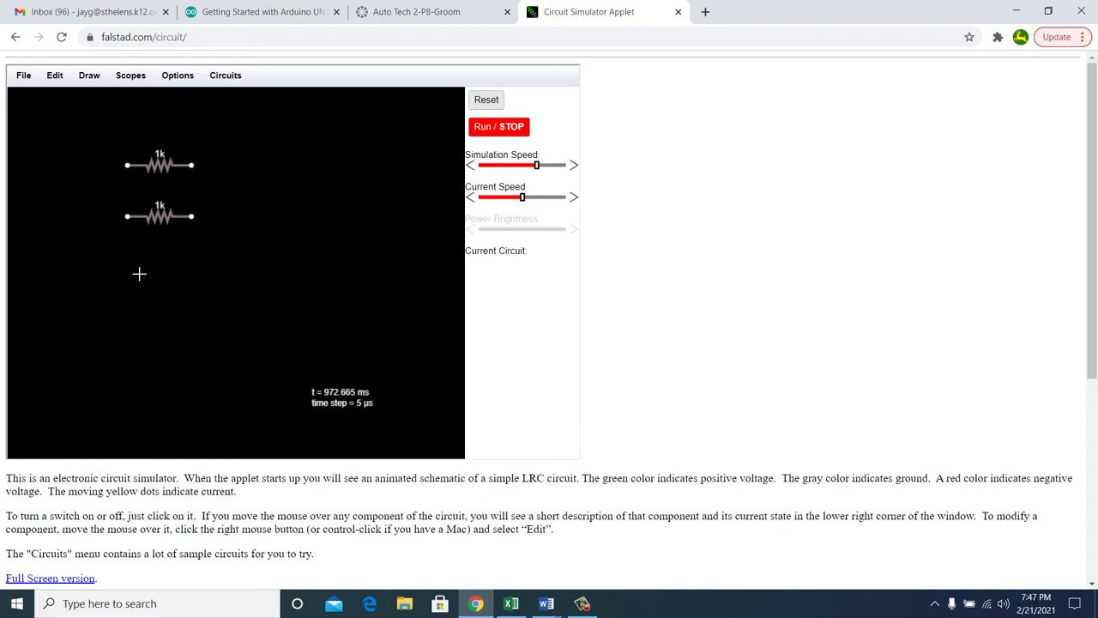
{"action": "left_click_drag", "start_coordinate": [139, 274], "coordinate": [194, 269]}
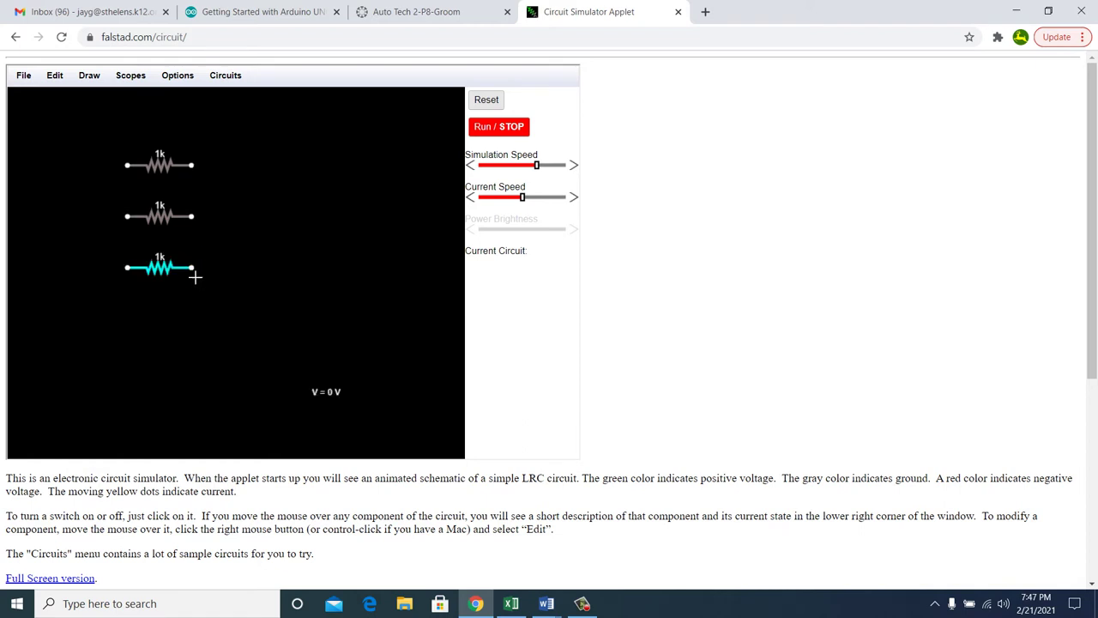
Wire together the left ends and the right ends of the three 1k resistors.
{"action": "left_click", "coordinate": [89, 77]}
{"action": "left_click", "coordinate": [96, 109]}
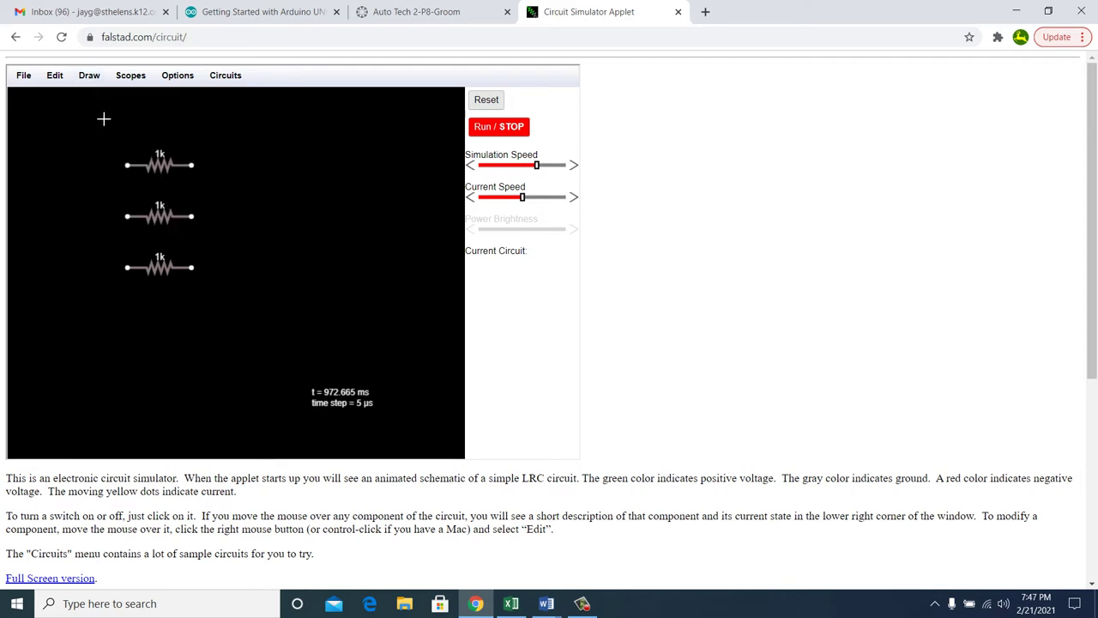
{"action": "left_click_drag", "start_coordinate": [133, 175], "coordinate": [137, 277]}
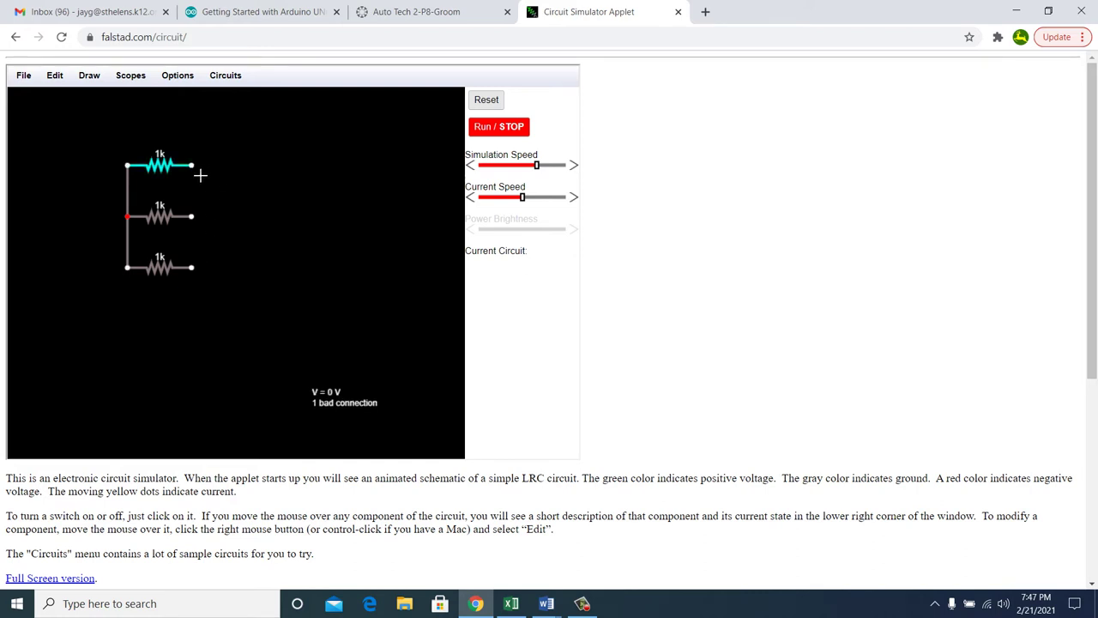
{"action": "left_click_drag", "start_coordinate": [198, 179], "coordinate": [201, 278]}
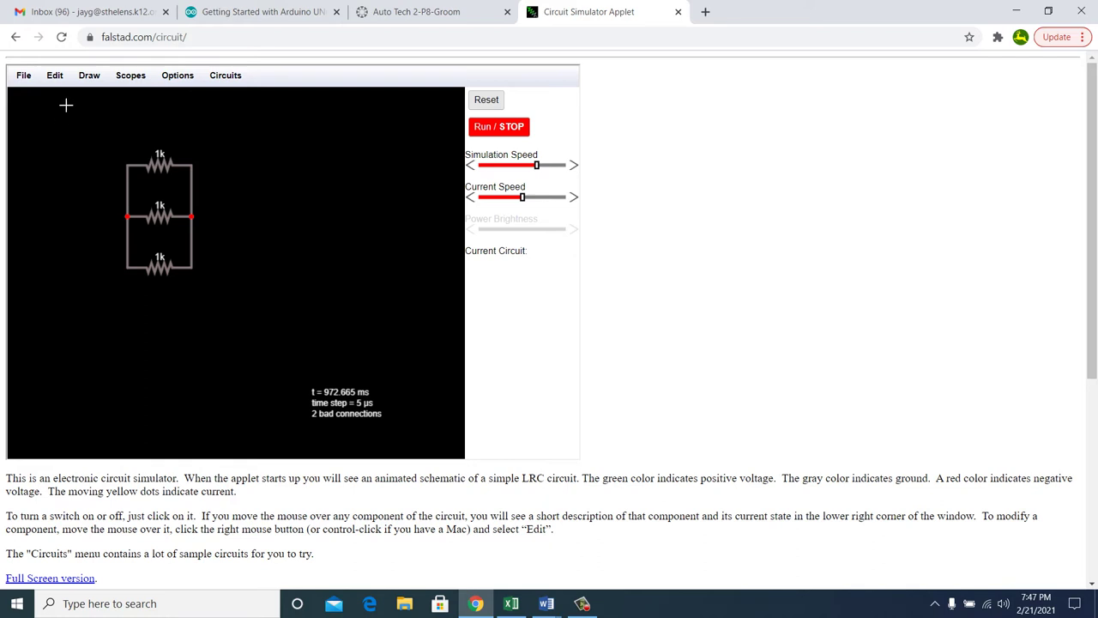
Run a wire from the right junction rightward and down the canvas.
{"action": "left_click", "coordinate": [54, 75]}
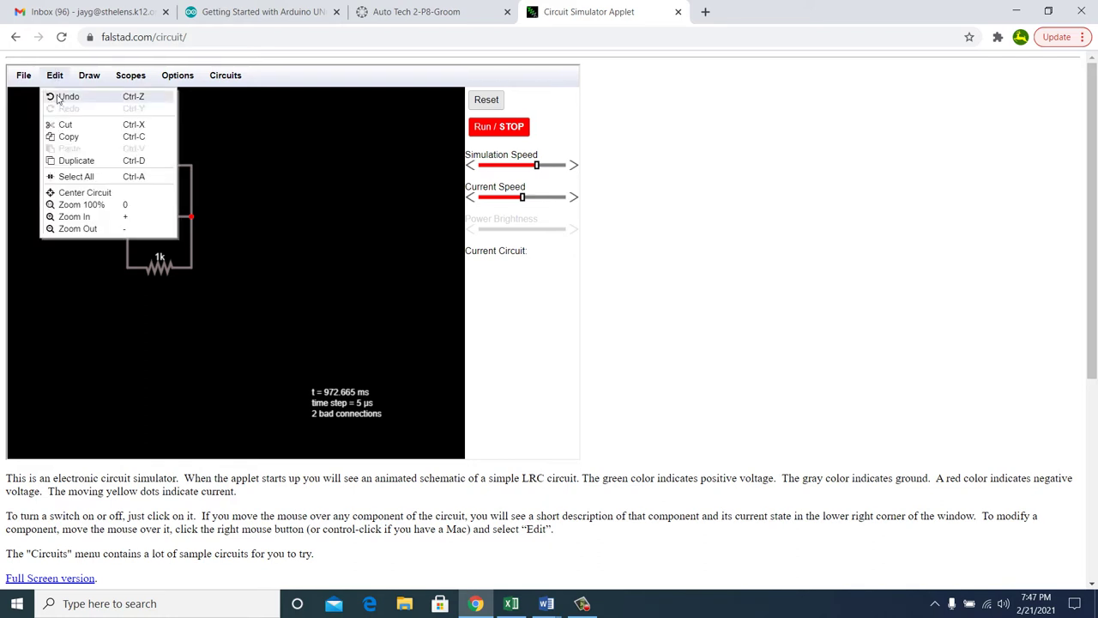
{"action": "mouse_move", "coordinate": [89, 79]}
{"action": "left_click", "coordinate": [101, 97]}
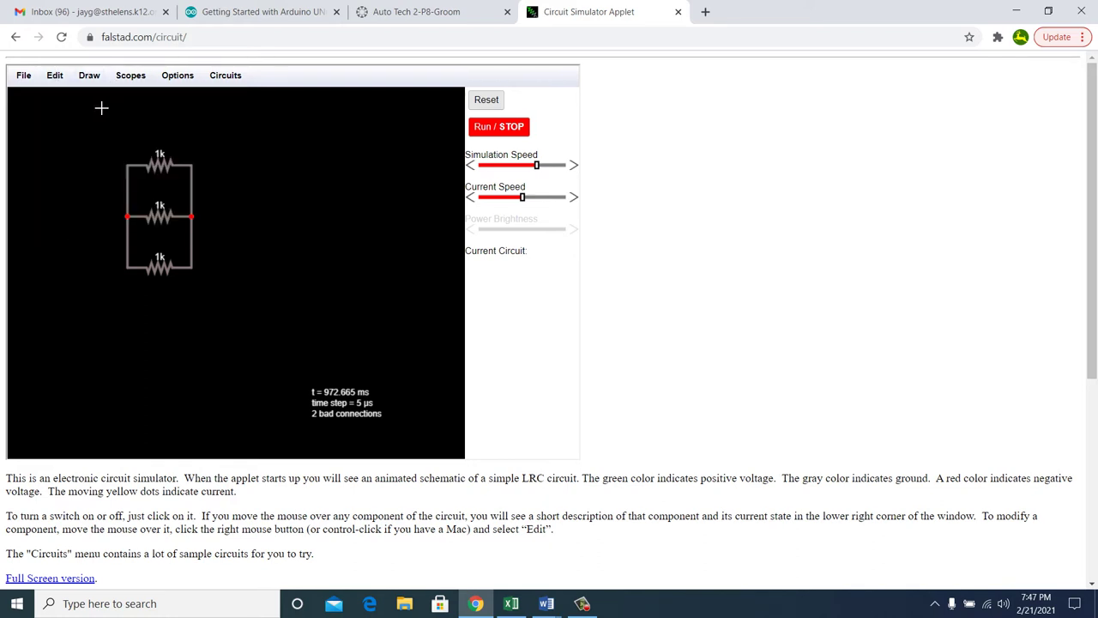
{"action": "mouse_move", "coordinate": [199, 225]}
{"action": "left_mouse_down"}
{"action": "mouse_move", "coordinate": [363, 223]}
{"action": "mouse_move", "coordinate": [375, 324]}
{"action": "mouse_move", "coordinate": [352, 382]}
{"action": "mouse_move", "coordinate": [368, 373]}
{"action": "left_mouse_up"}
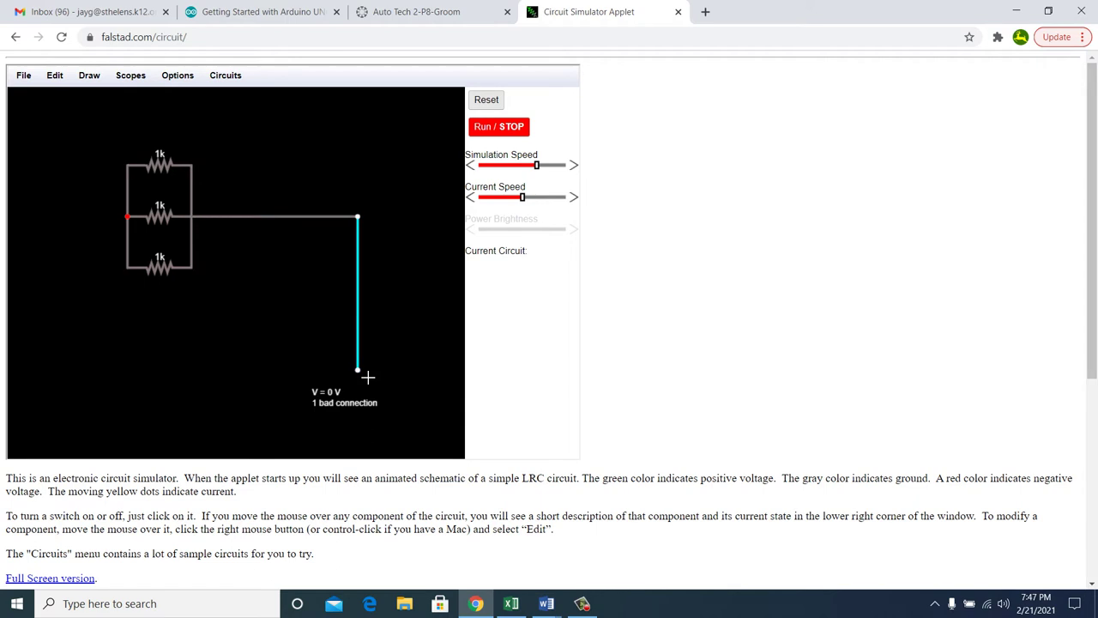
Attach a ground to the end of the lead wire.
{"action": "left_click", "coordinate": [56, 76]}
{"action": "mouse_move", "coordinate": [96, 86]}
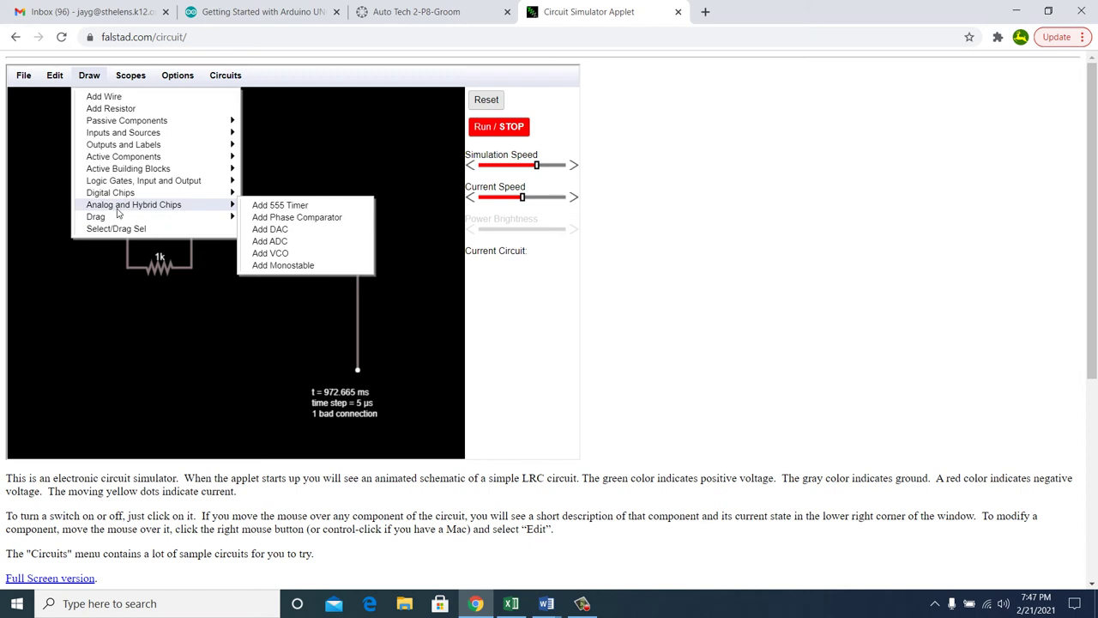
{"action": "mouse_move", "coordinate": [118, 192]}
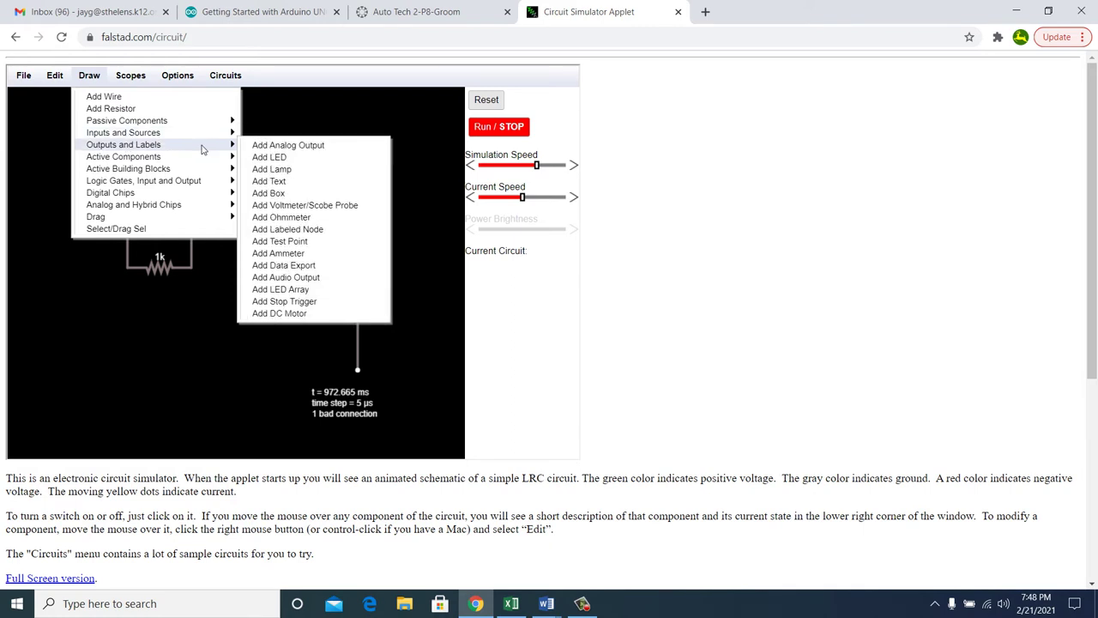
{"action": "left_click", "coordinate": [275, 133]}
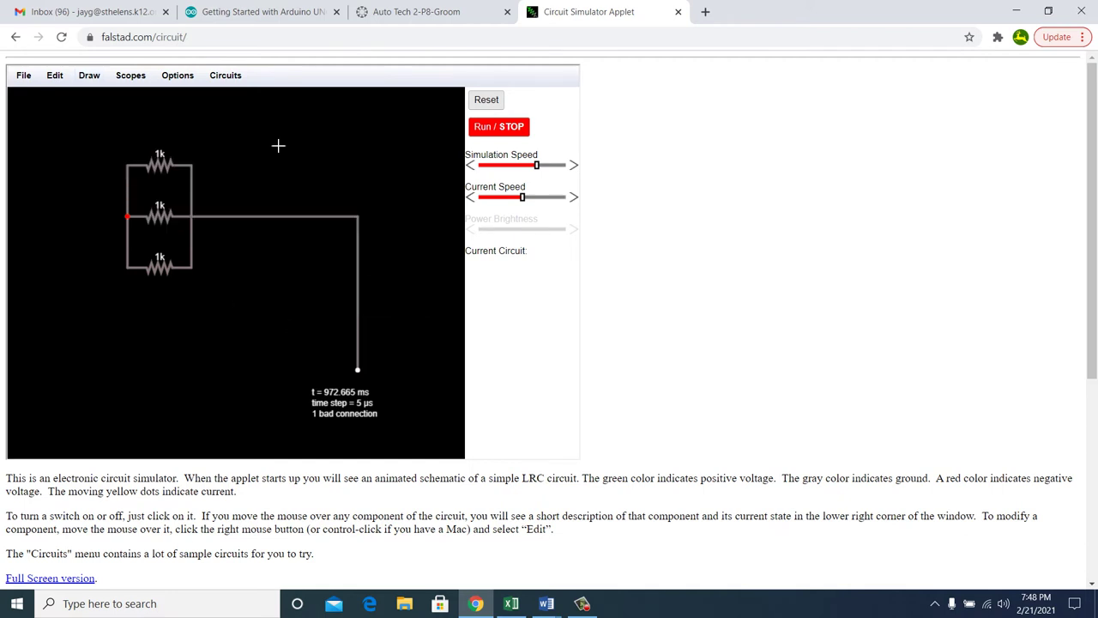
{"action": "left_click_drag", "start_coordinate": [367, 377], "coordinate": [387, 380]}
Place a two-terminal voltage source feeding the resistors' left junction.
{"action": "left_click", "coordinate": [97, 79]}
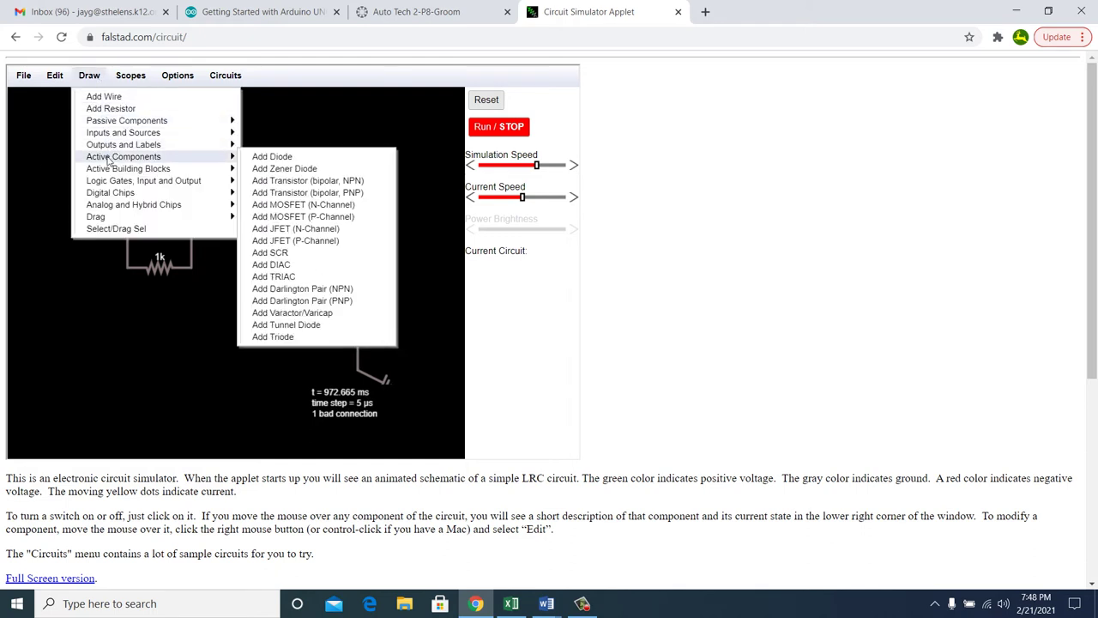
{"action": "mouse_move", "coordinate": [116, 136]}
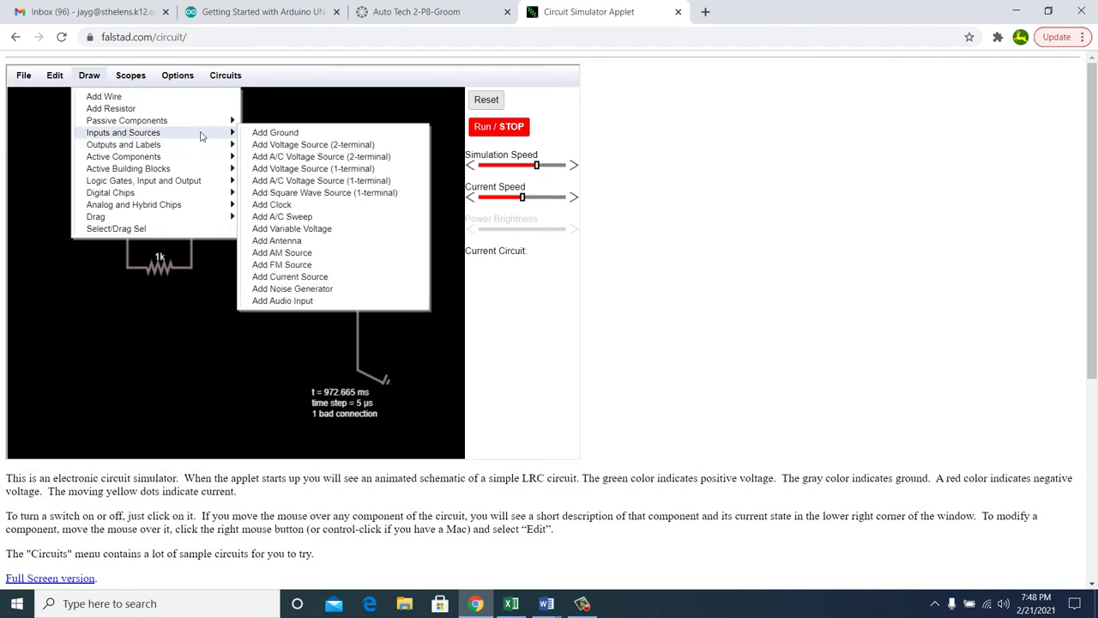
{"action": "left_click", "coordinate": [294, 144]}
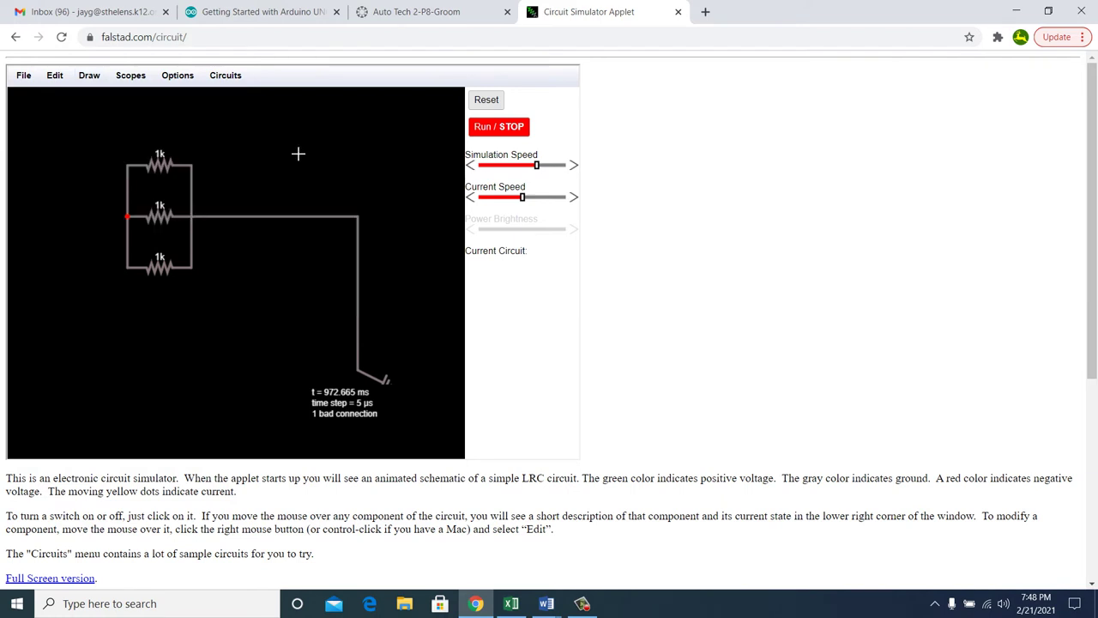
{"action": "left_click_drag", "start_coordinate": [65, 216], "coordinate": [135, 221]}
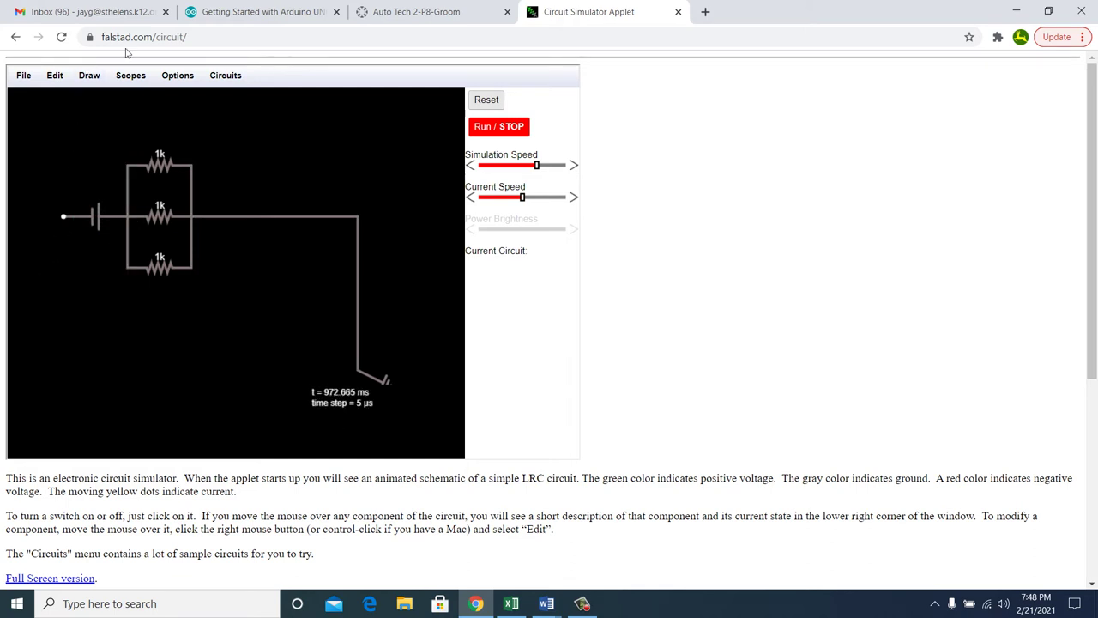
Draw a ground down from the battery's left terminal.
{"action": "left_click", "coordinate": [89, 75]}
{"action": "mouse_move", "coordinate": [89, 135]}
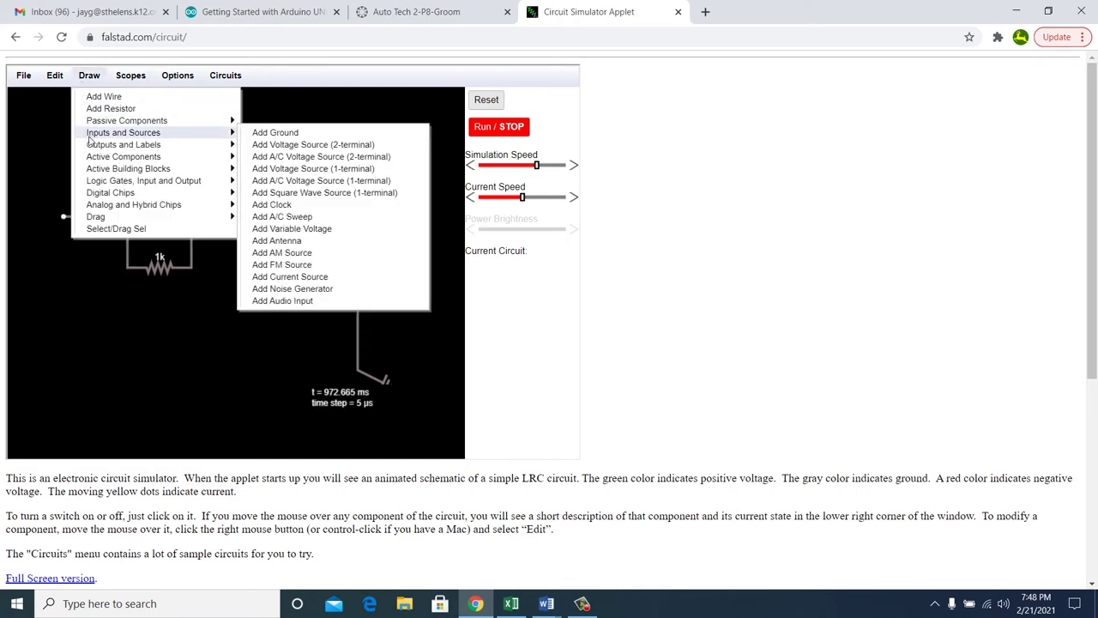
{"action": "mouse_move", "coordinate": [165, 144]}
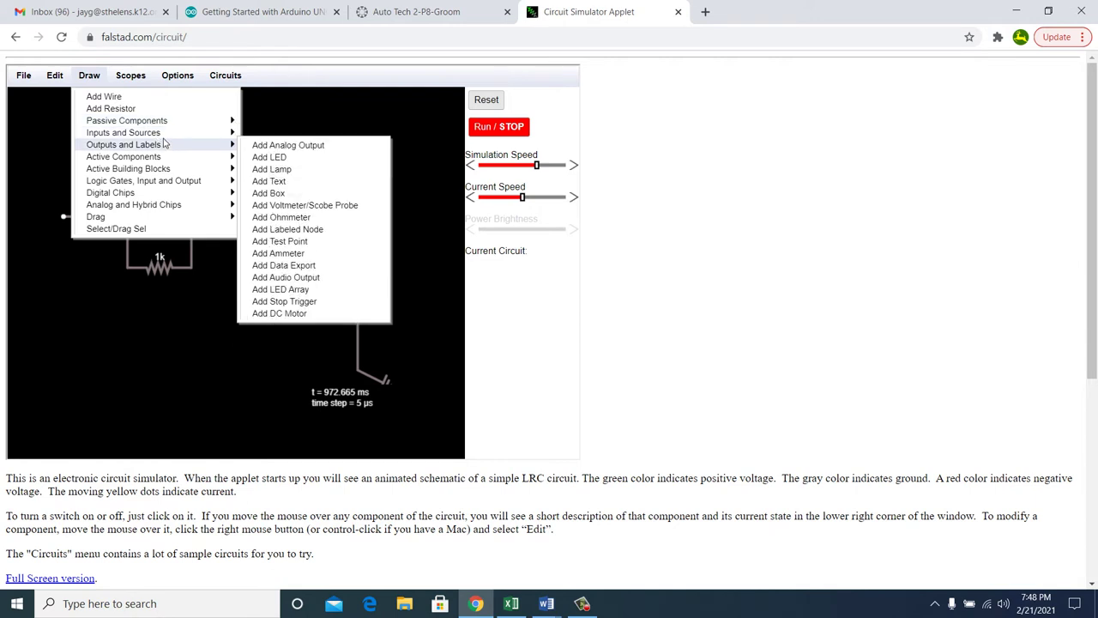
{"action": "mouse_move", "coordinate": [209, 134]}
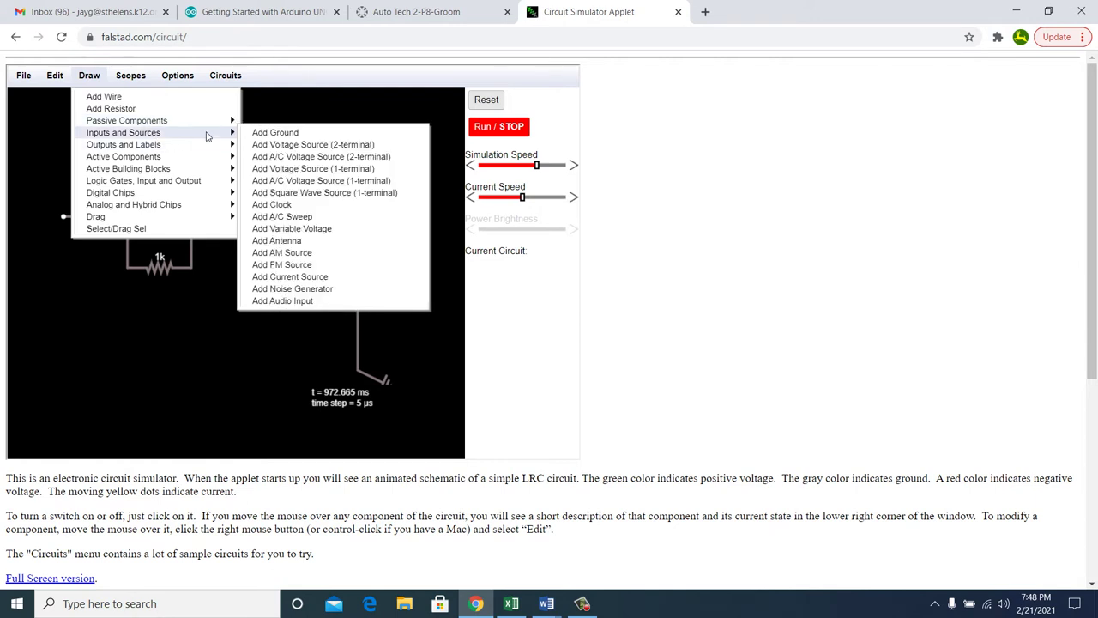
{"action": "left_click", "coordinate": [268, 136]}
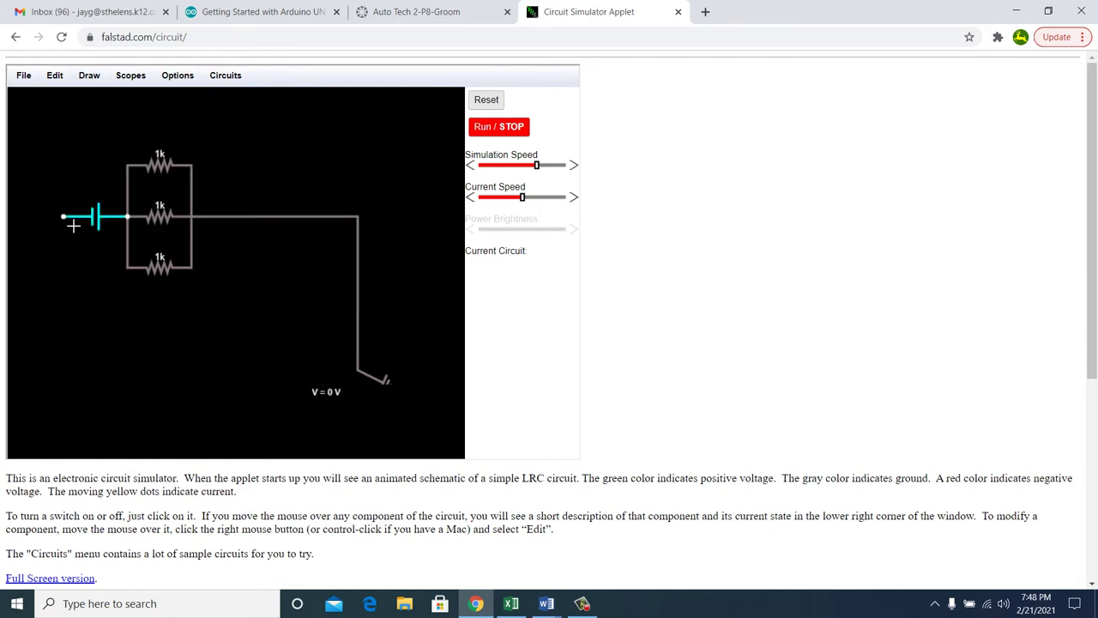
{"action": "left_click_drag", "start_coordinate": [73, 225], "coordinate": [67, 261]}
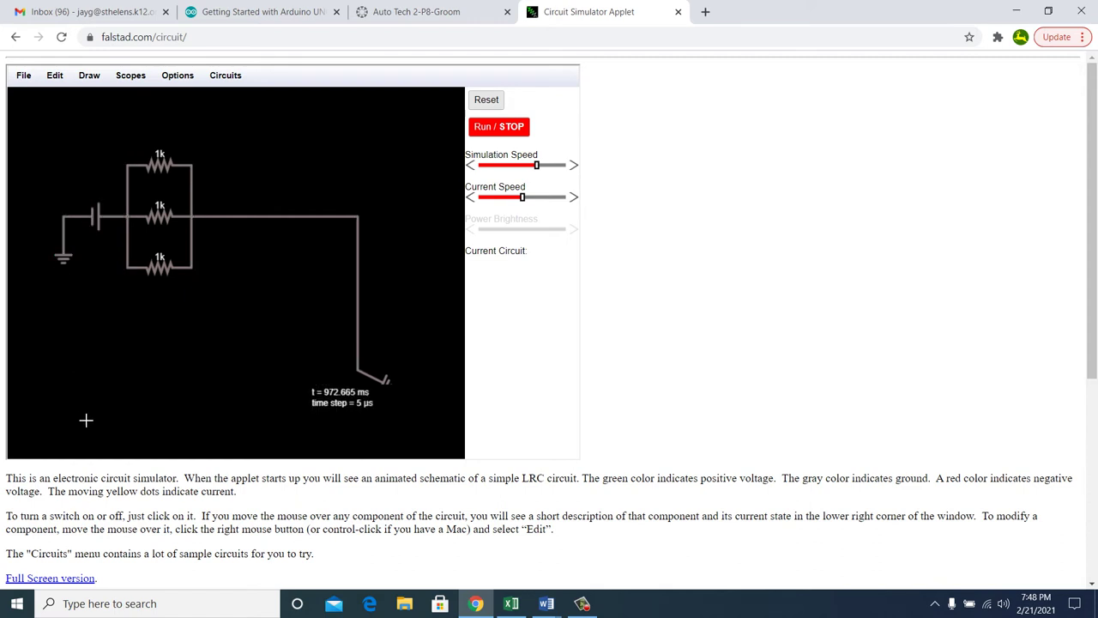
Set the battery voltage to 60 V.
{"action": "right_click", "coordinate": [96, 219]}
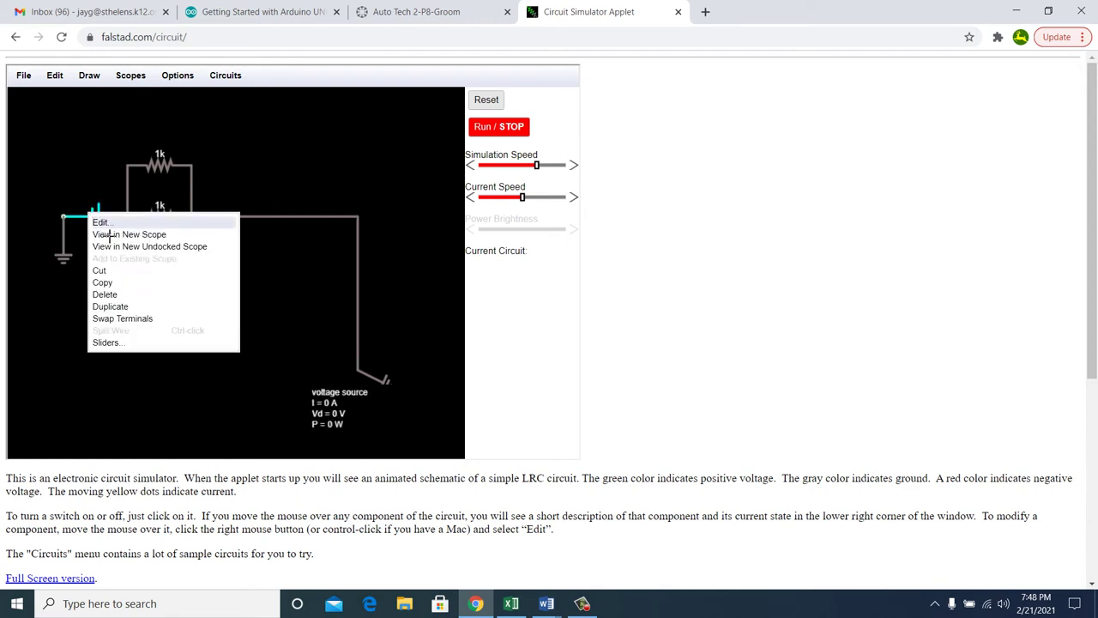
{"action": "left_click", "coordinate": [108, 225]}
{"action": "left_click_drag", "start_coordinate": [258, 225], "coordinate": [197, 222]}
{"action": "type", "text": "60"}
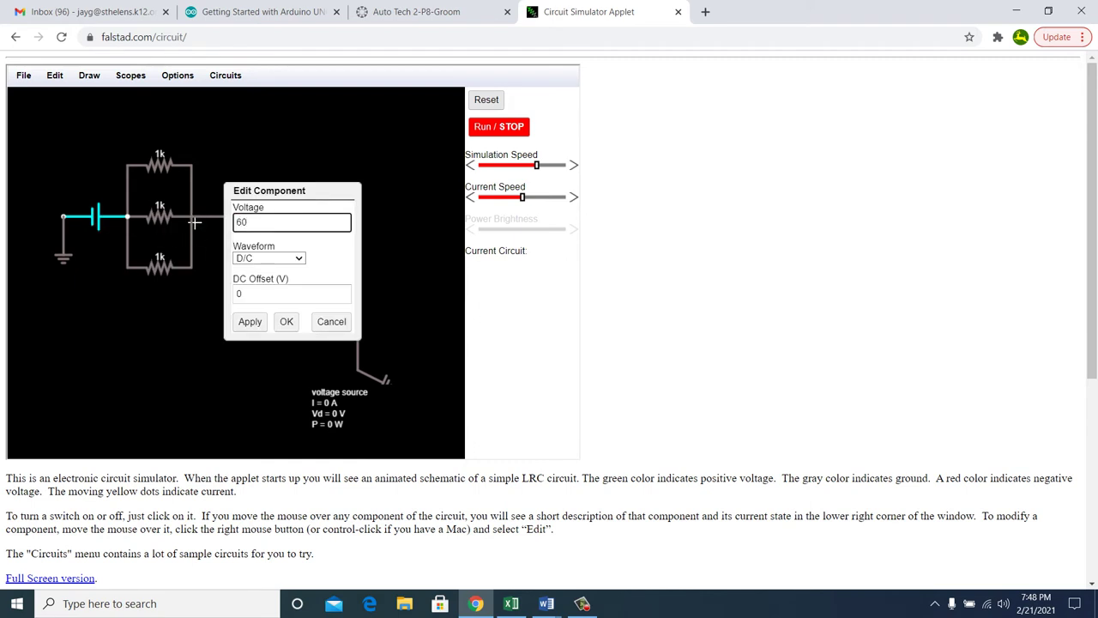
{"action": "left_click", "coordinate": [286, 323]}
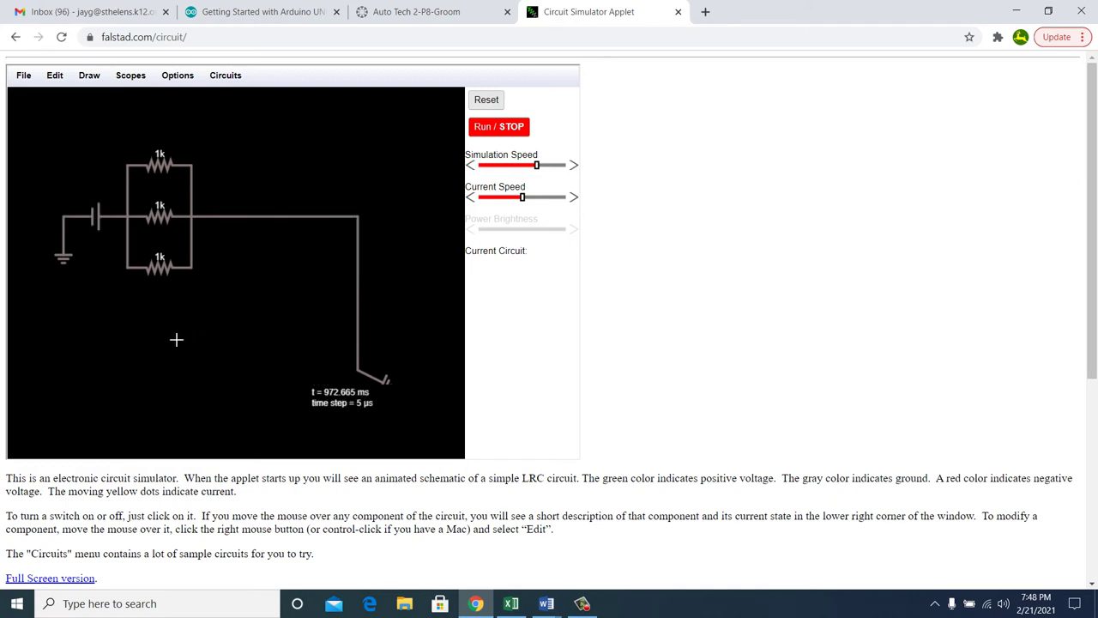
Change the top resistor from 1k to 30 Ω.
{"action": "right_click", "coordinate": [160, 154]}
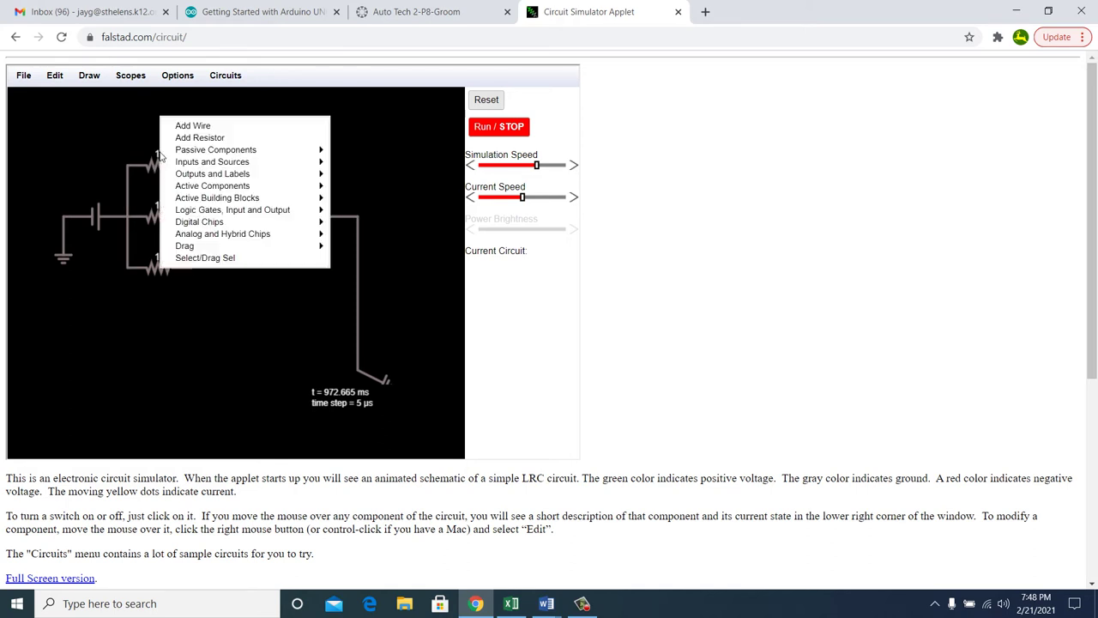
{"action": "left_click", "coordinate": [159, 164]}
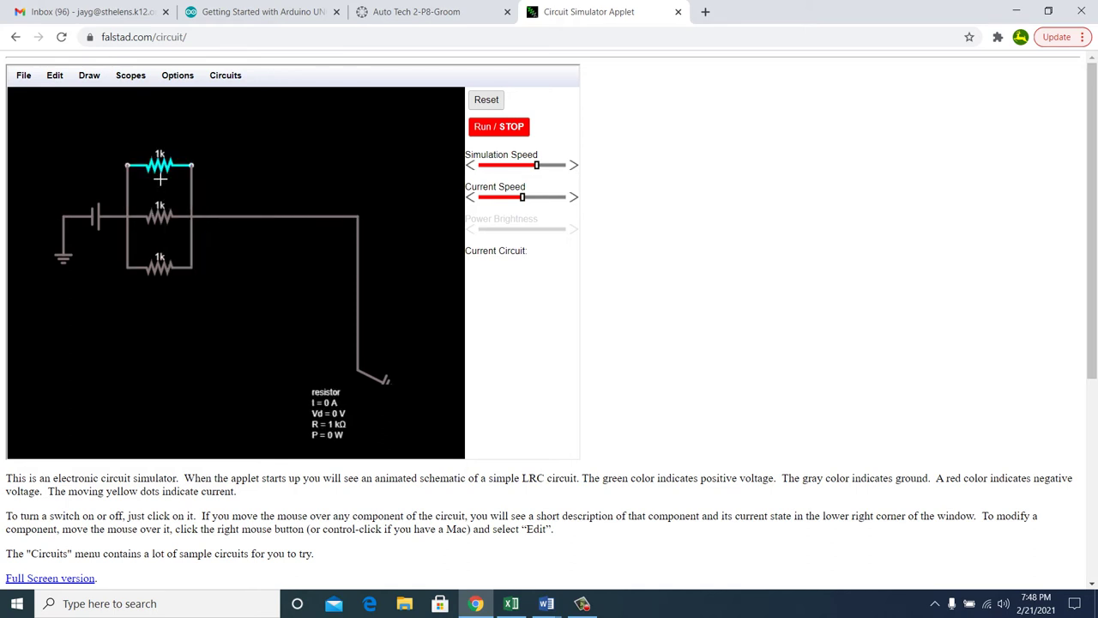
{"action": "right_click", "coordinate": [159, 163]}
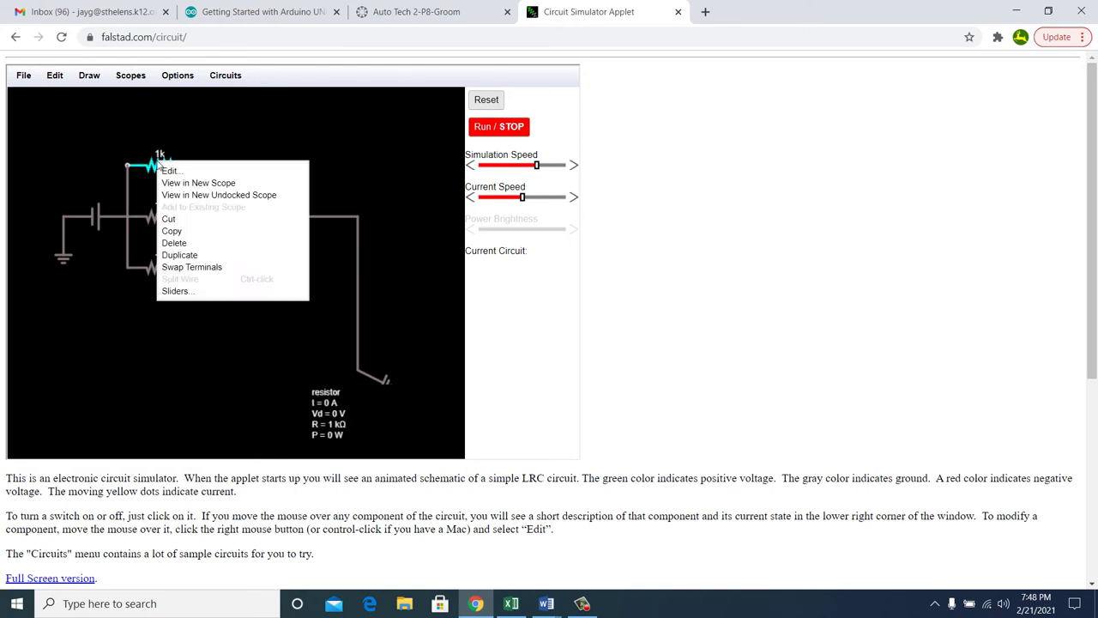
{"action": "left_click", "coordinate": [170, 172]}
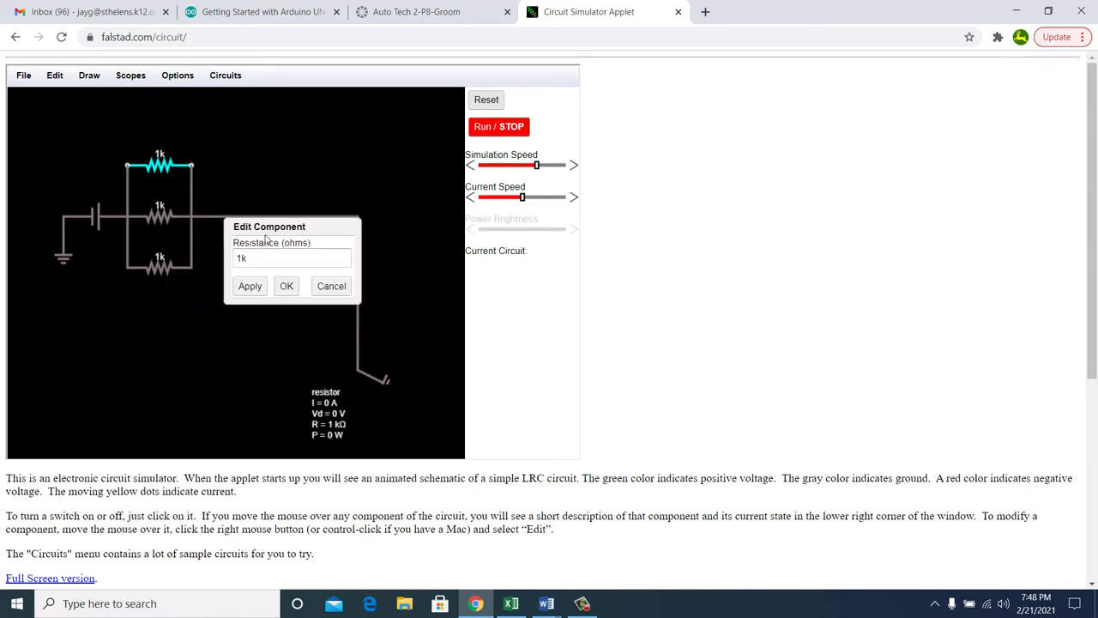
{"action": "left_click_drag", "start_coordinate": [257, 263], "coordinate": [221, 267]}
{"action": "type", "text": "30"}
{"action": "left_click", "coordinate": [287, 286]}
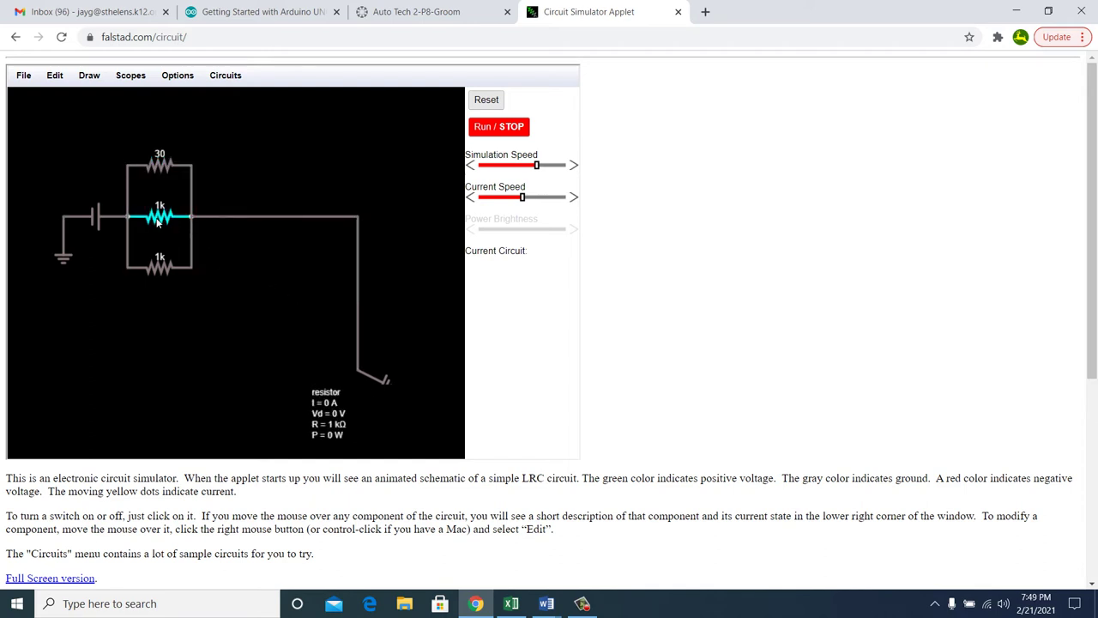
Change the middle and bottom resistors to 30 Ω as well.
{"action": "right_click", "coordinate": [158, 221]}
{"action": "left_click", "coordinate": [168, 228]}
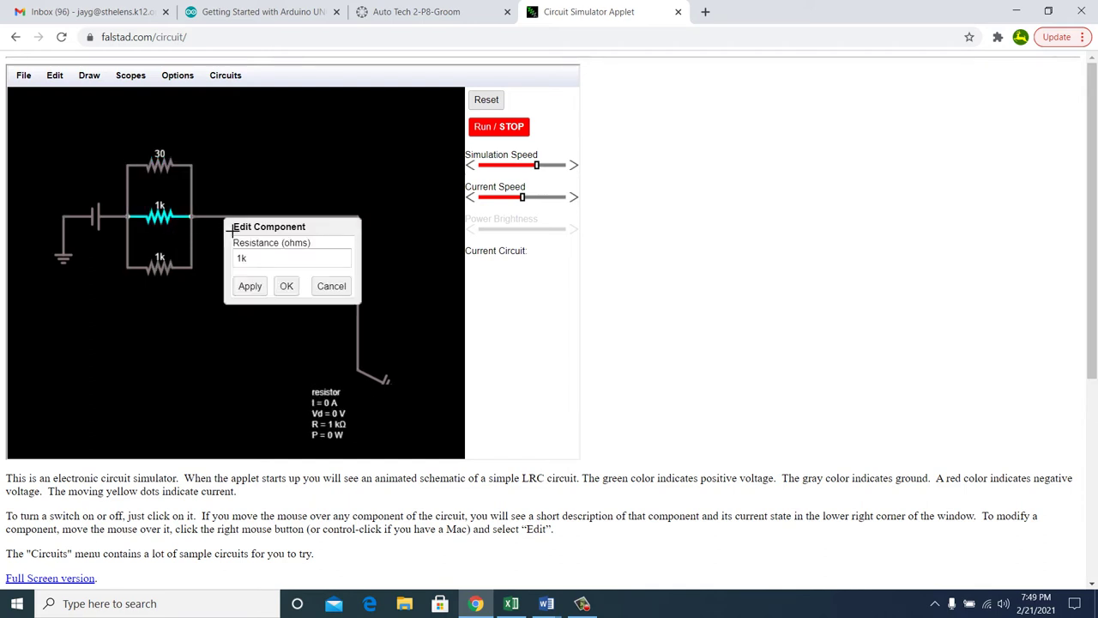
{"action": "type", "text": "30"}
{"action": "left_click", "coordinate": [287, 286]}
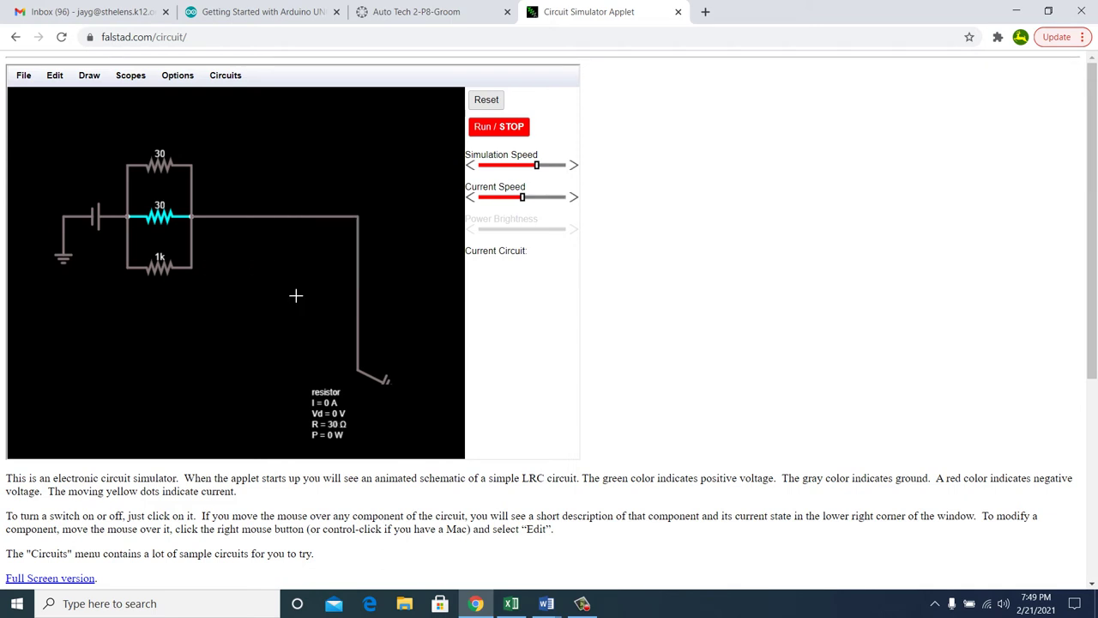
{"action": "right_click", "coordinate": [166, 282]}
{"action": "left_click", "coordinate": [166, 281]}
{"action": "right_click", "coordinate": [169, 280]}
{"action": "left_click", "coordinate": [166, 275]}
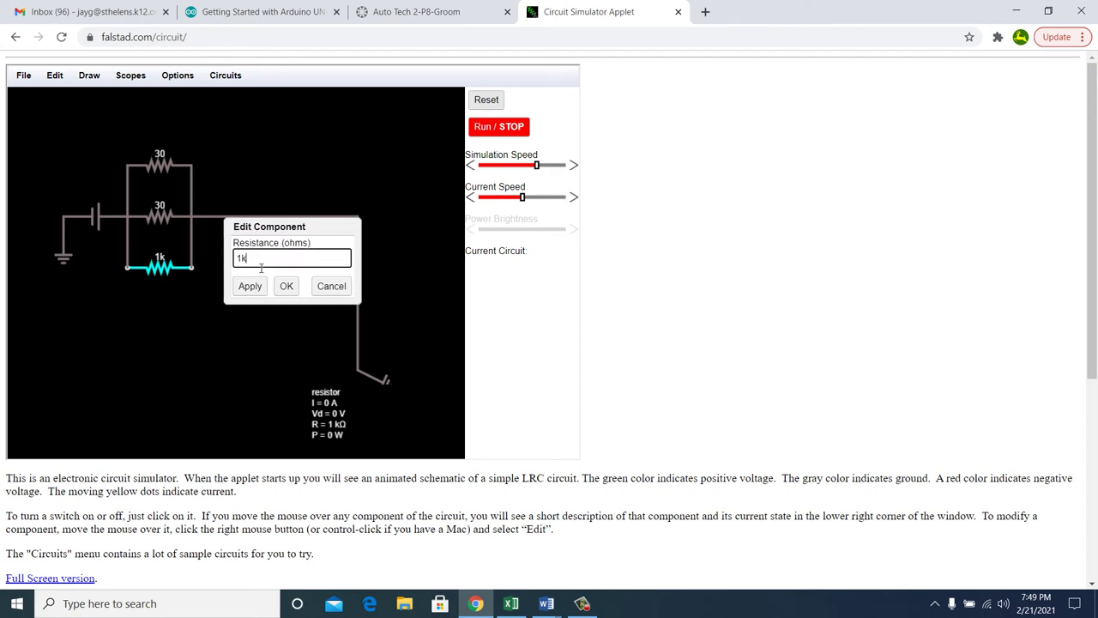
{"action": "left_click_drag", "start_coordinate": [252, 259], "coordinate": [230, 267]}
{"action": "type", "text": "03"}
{"action": "left_click", "coordinate": [287, 286]}
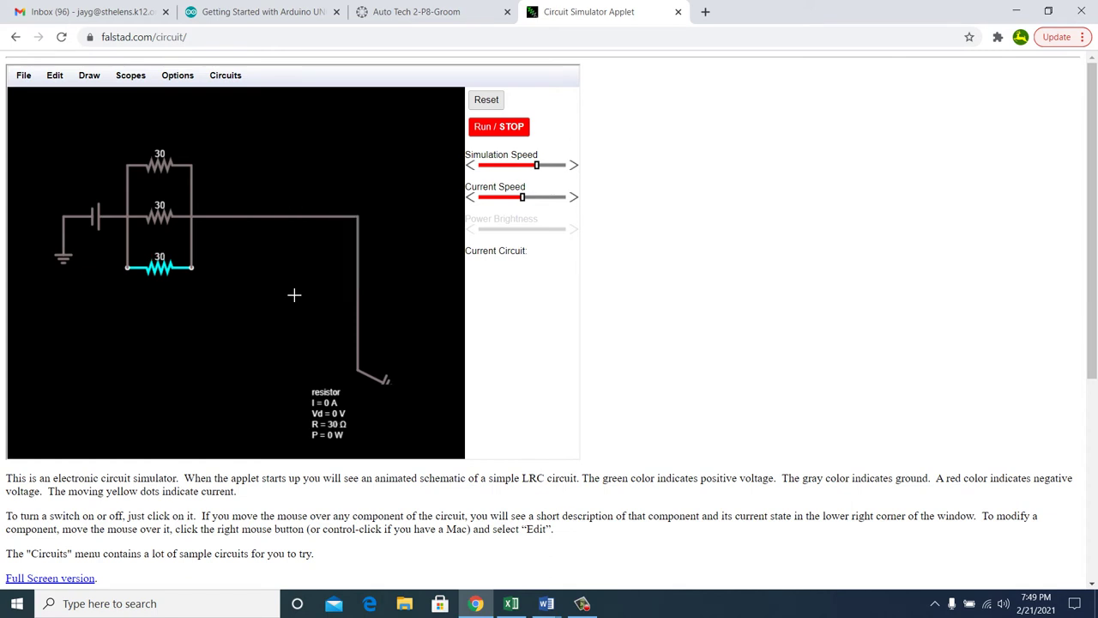
Run the simulation and check the middle resistor's readings.
{"action": "left_click", "coordinate": [497, 134]}
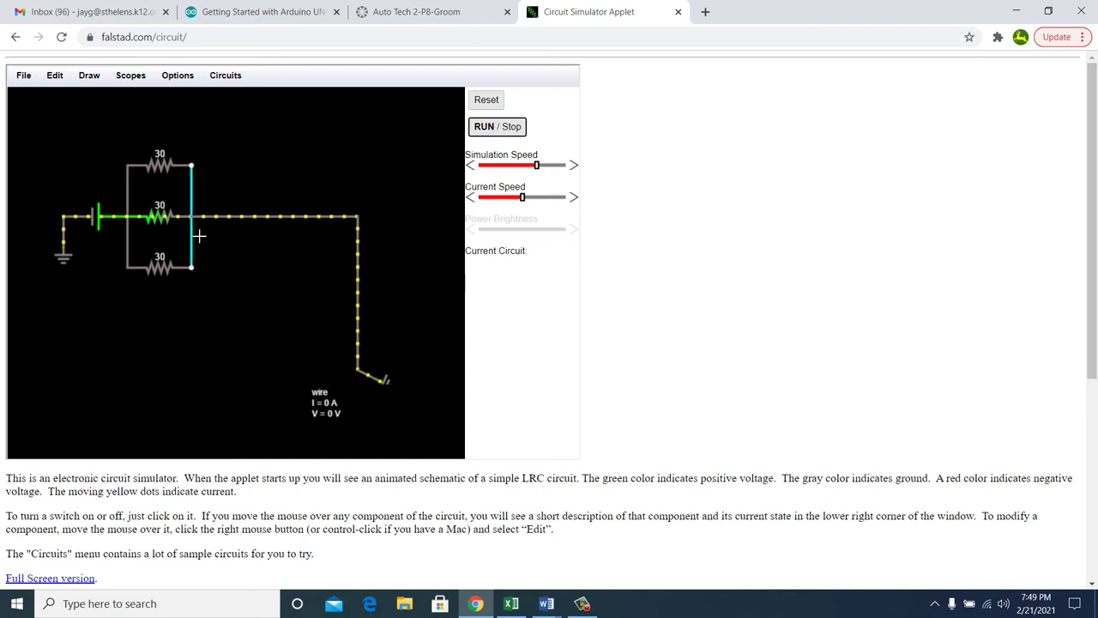
{"action": "mouse_move", "coordinate": [199, 230]}
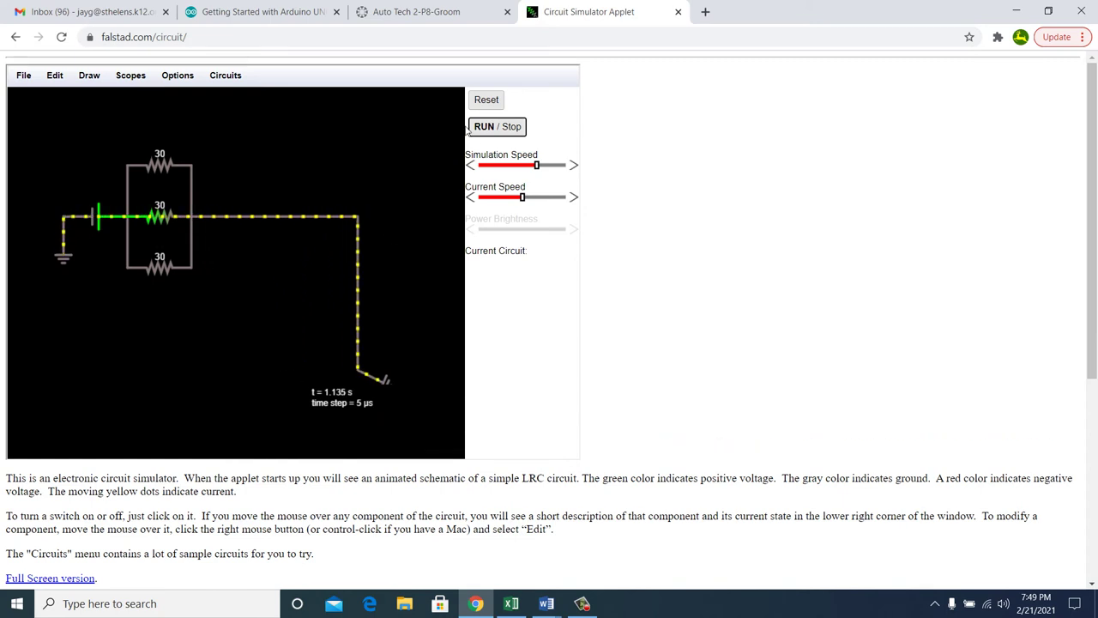
Stop the simulation and delete the three wires joining the resistor ends.
{"action": "left_click", "coordinate": [502, 129]}
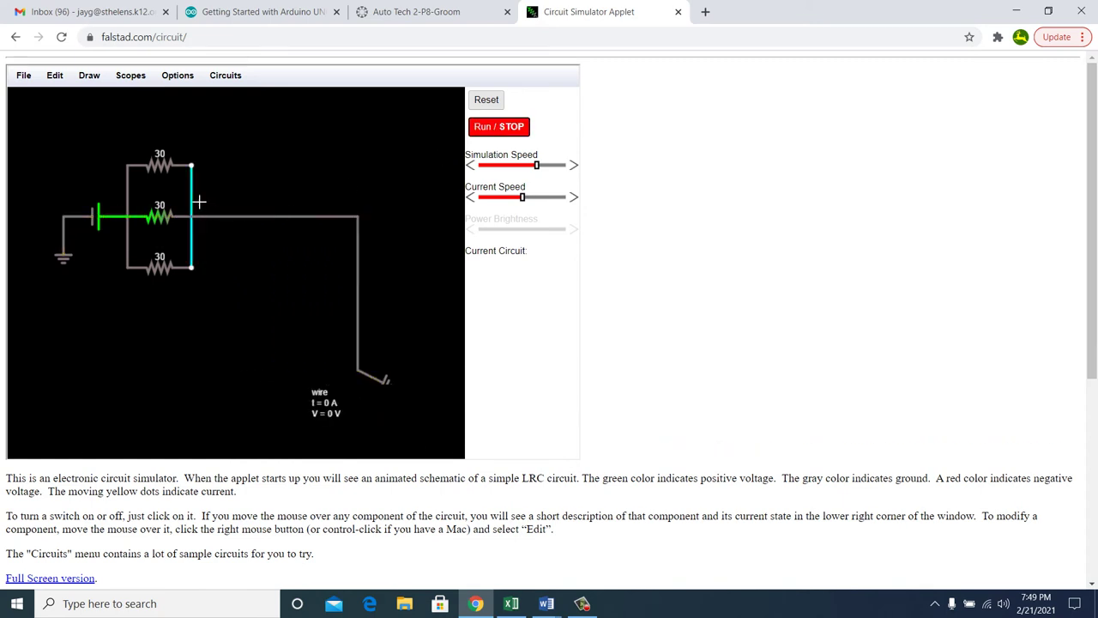
{"action": "mouse_move", "coordinate": [199, 202]}
{"action": "left_mouse_down"}
{"action": "mouse_move", "coordinate": [261, 179]}
{"action": "mouse_move", "coordinate": [230, 212]}
{"action": "mouse_move", "coordinate": [208, 218]}
{"action": "mouse_move", "coordinate": [198, 207]}
{"action": "left_mouse_up"}
{"action": "key", "text": "Delete"}
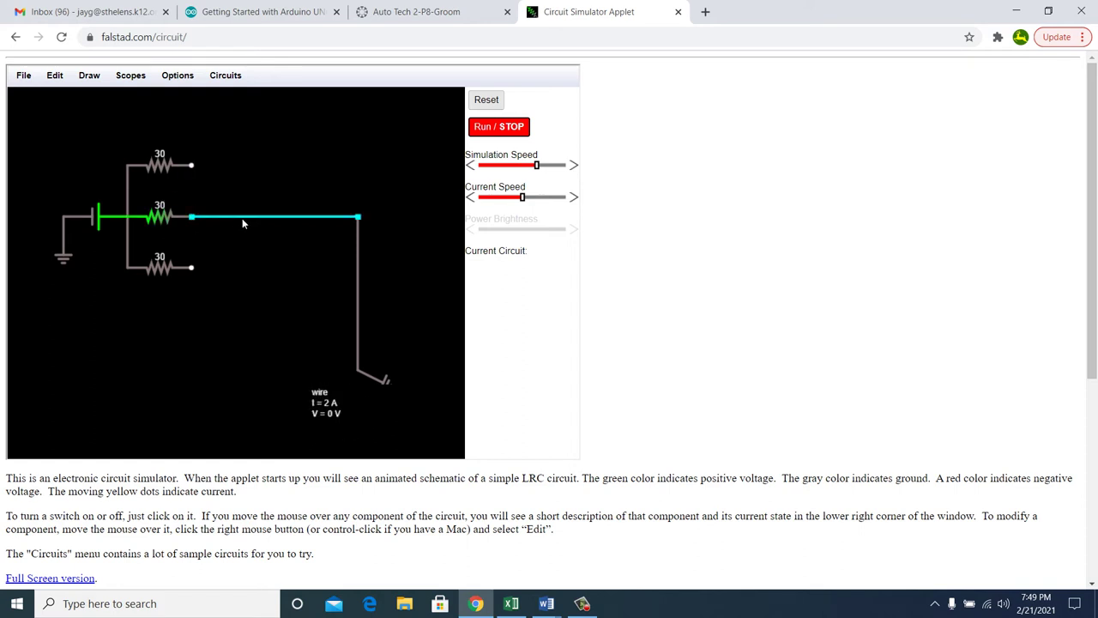
{"action": "key", "text": "Delete"}
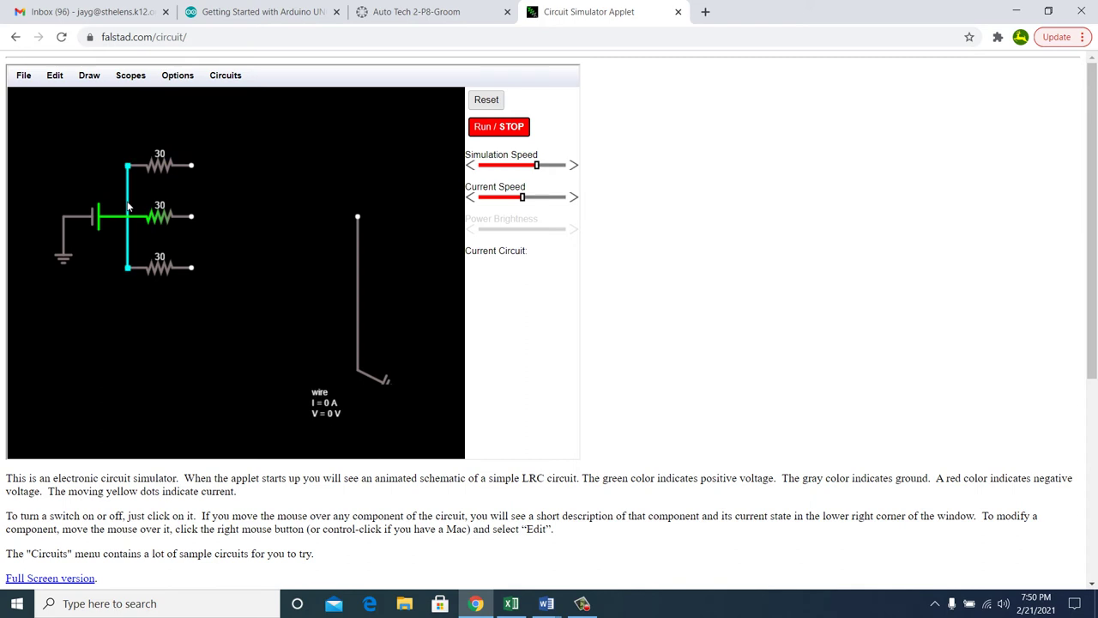
{"action": "key", "text": "Delete"}
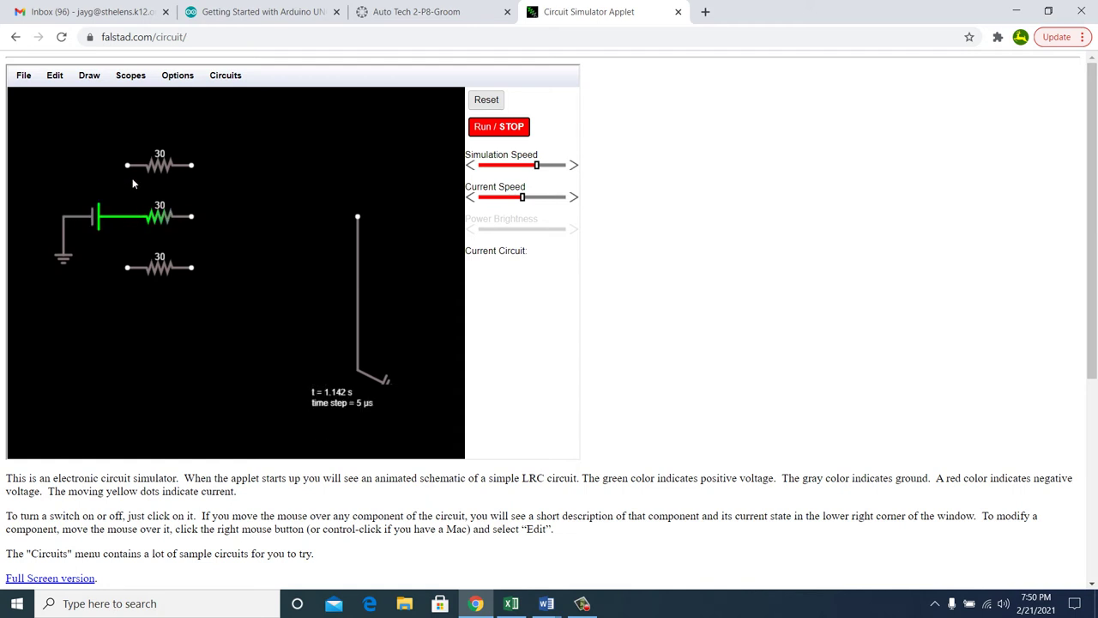
Redraw wires connecting all resistors to the battery junction and long lead, then rerun.
{"action": "left_click", "coordinate": [90, 76]}
{"action": "left_click", "coordinate": [108, 96]}
{"action": "left_click_drag", "start_coordinate": [127, 217], "coordinate": [138, 182]}
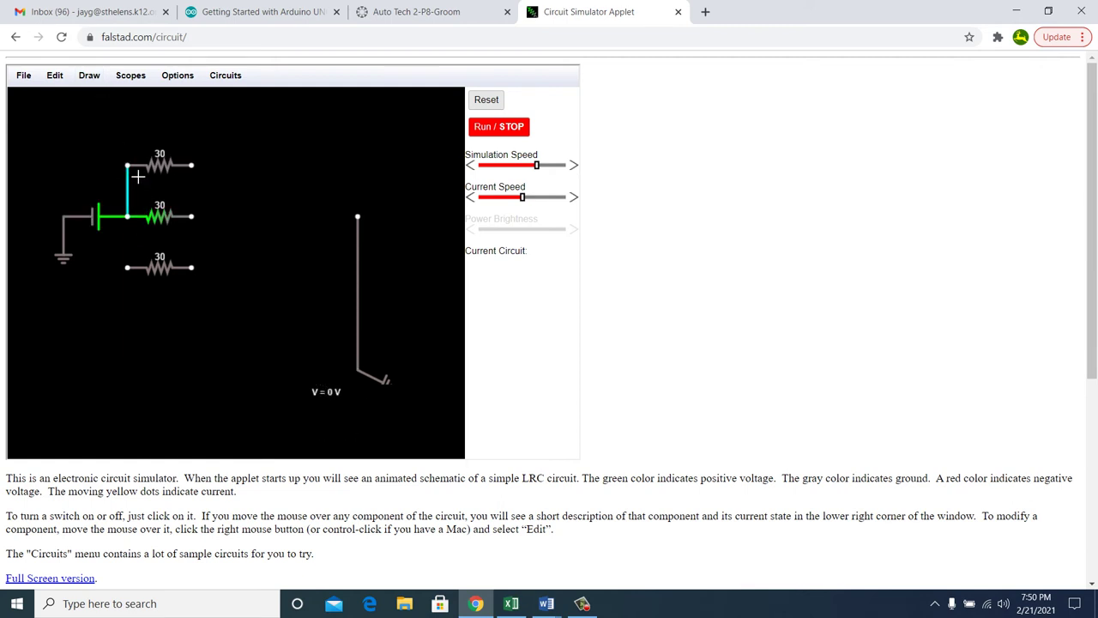
{"action": "left_click_drag", "start_coordinate": [135, 225], "coordinate": [128, 269]}
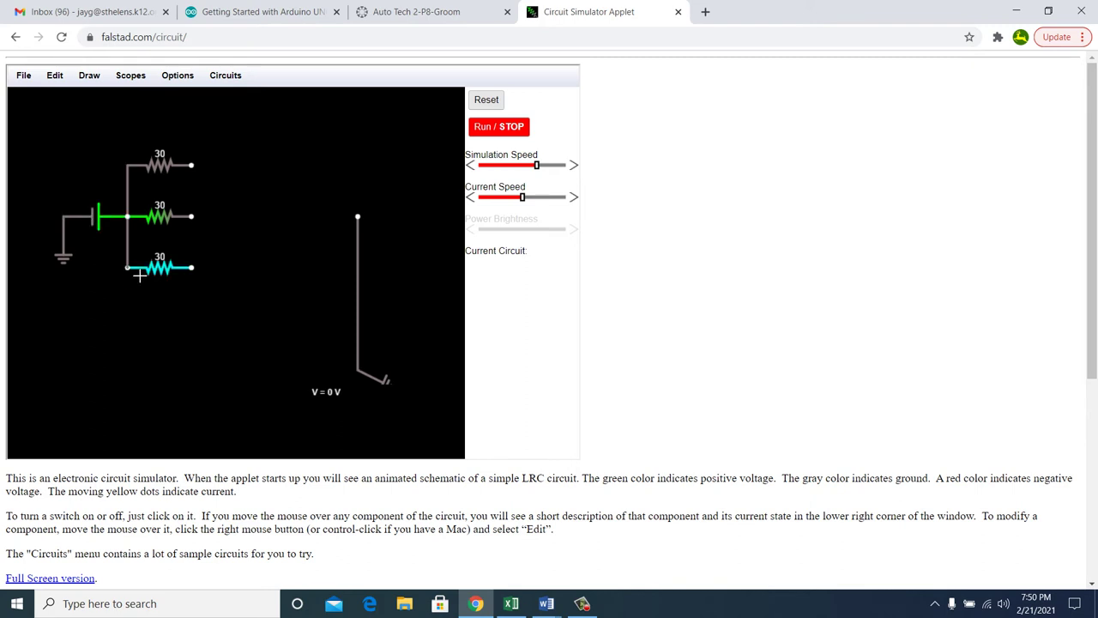
{"action": "left_click_drag", "start_coordinate": [190, 268], "coordinate": [204, 163]}
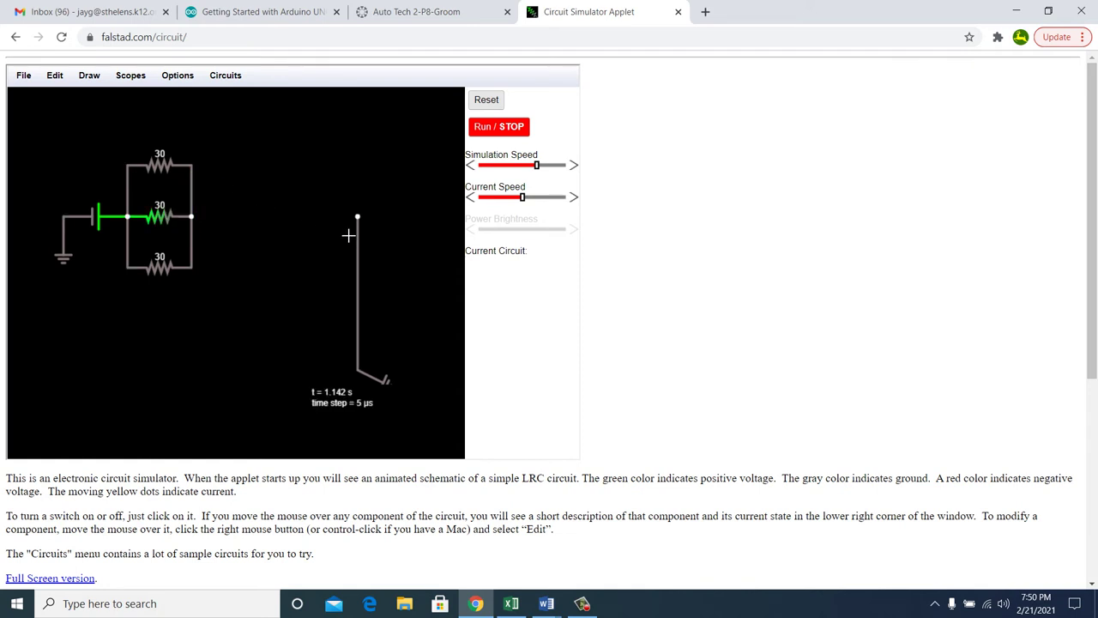
{"action": "left_click_drag", "start_coordinate": [361, 222], "coordinate": [199, 228]}
{"action": "left_click", "coordinate": [501, 131]}
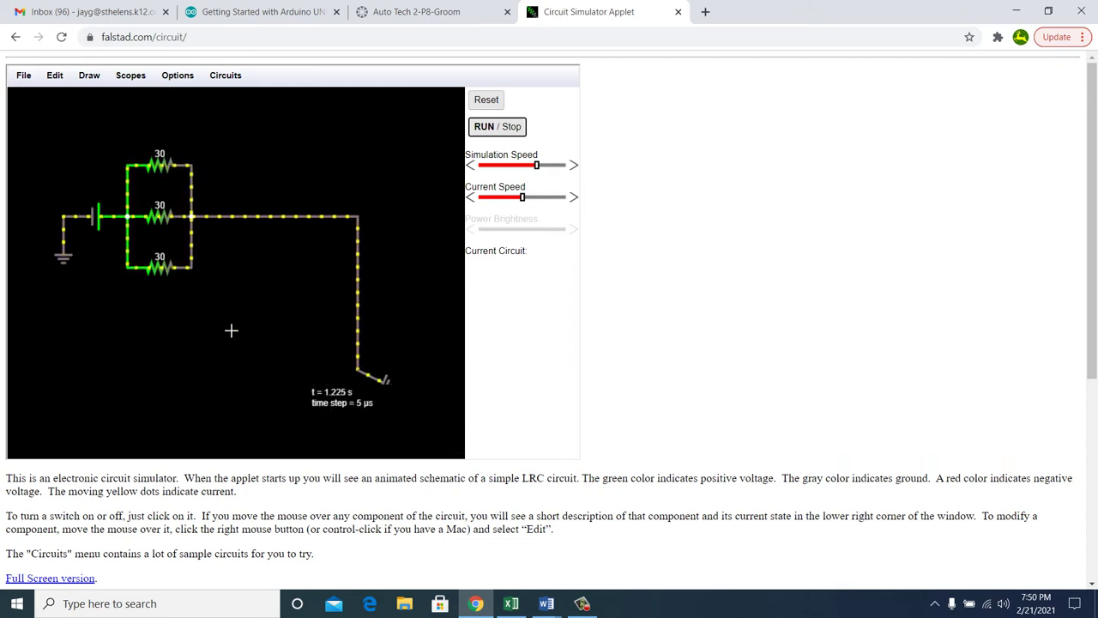
{"action": "mouse_move", "coordinate": [163, 278]}
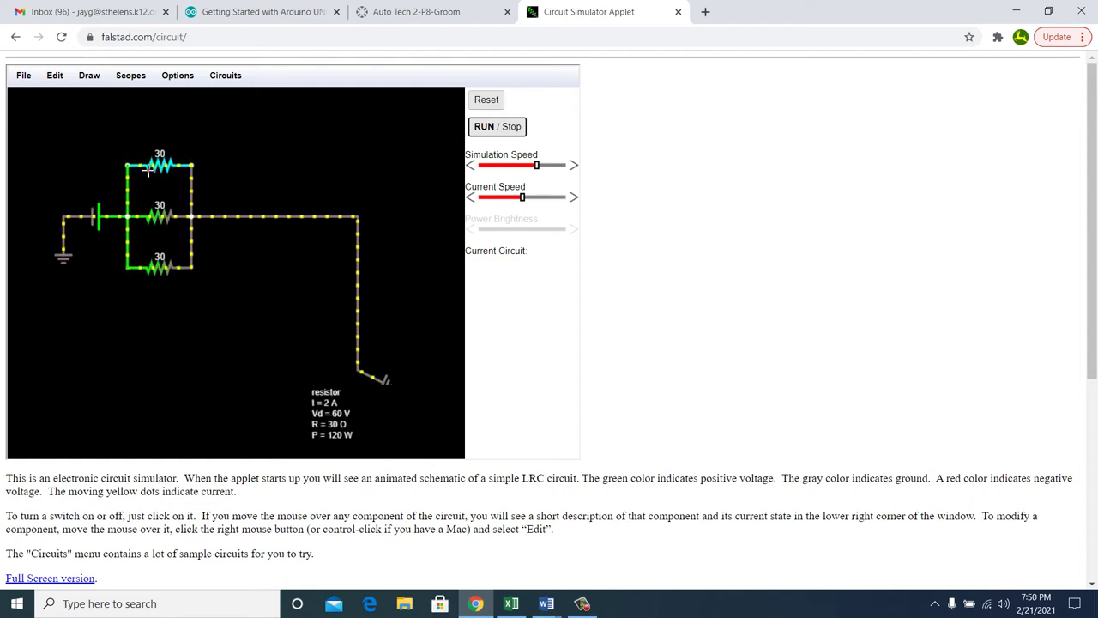
{"action": "mouse_move", "coordinate": [111, 225]}
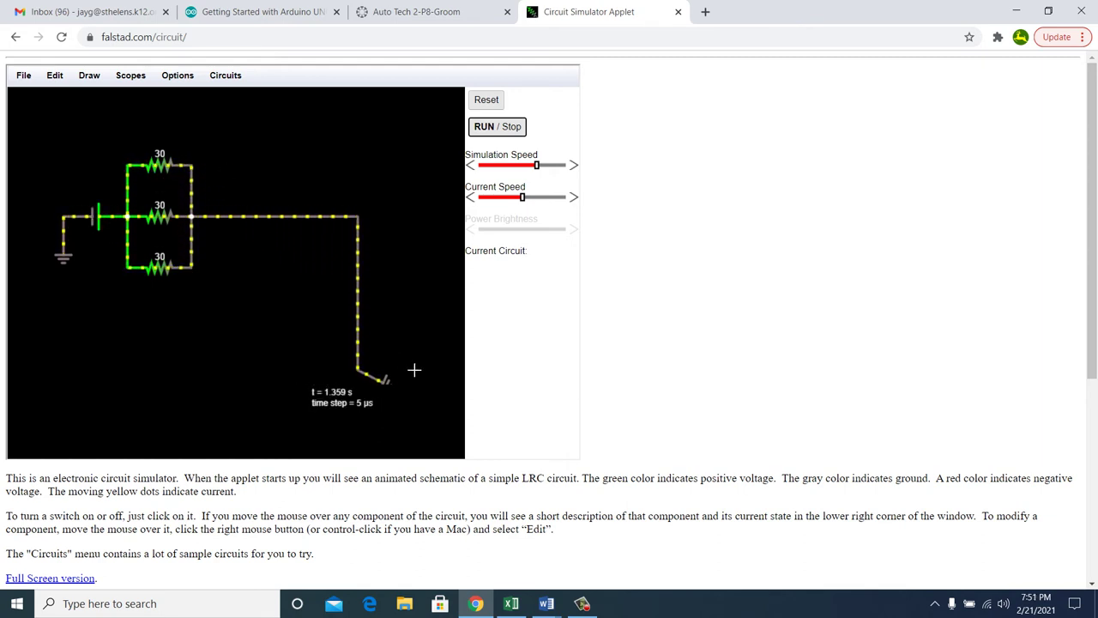
{"action": "mouse_move", "coordinate": [178, 239]}
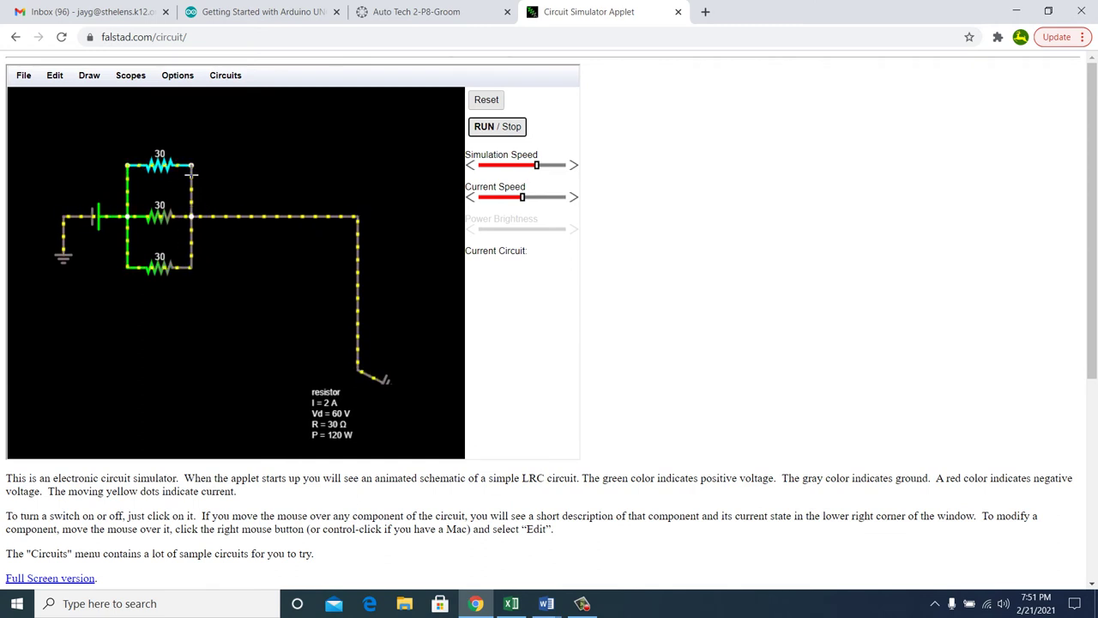
{"action": "mouse_move", "coordinate": [245, 227]}
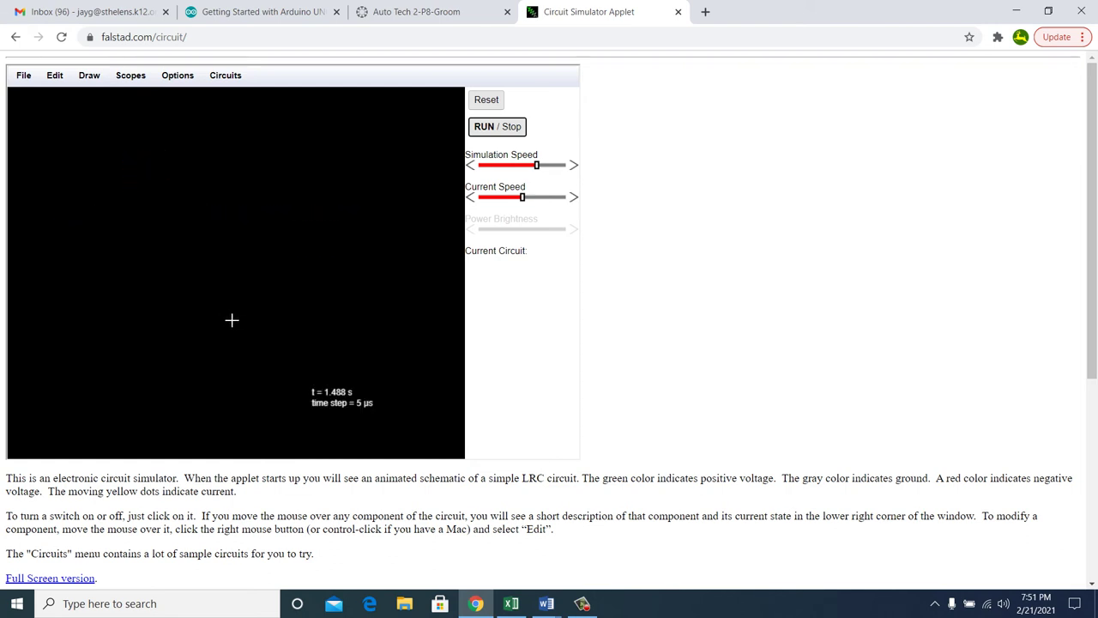
Draw a single switch horizontally in the middle of the empty canvas.
{"action": "left_click", "coordinate": [89, 75]}
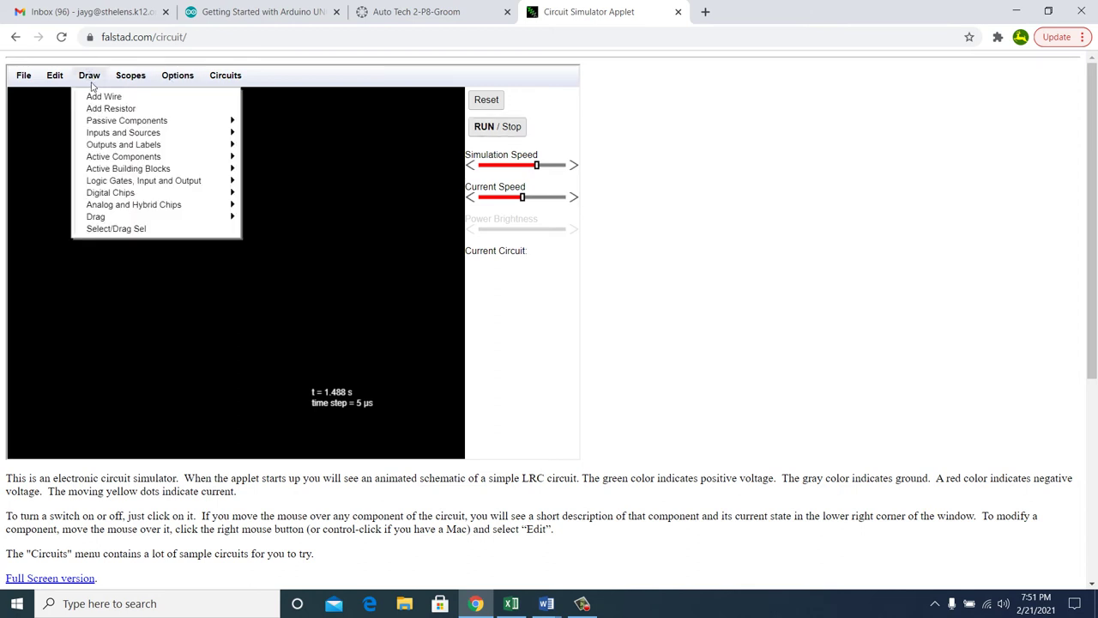
{"action": "mouse_move", "coordinate": [137, 123]}
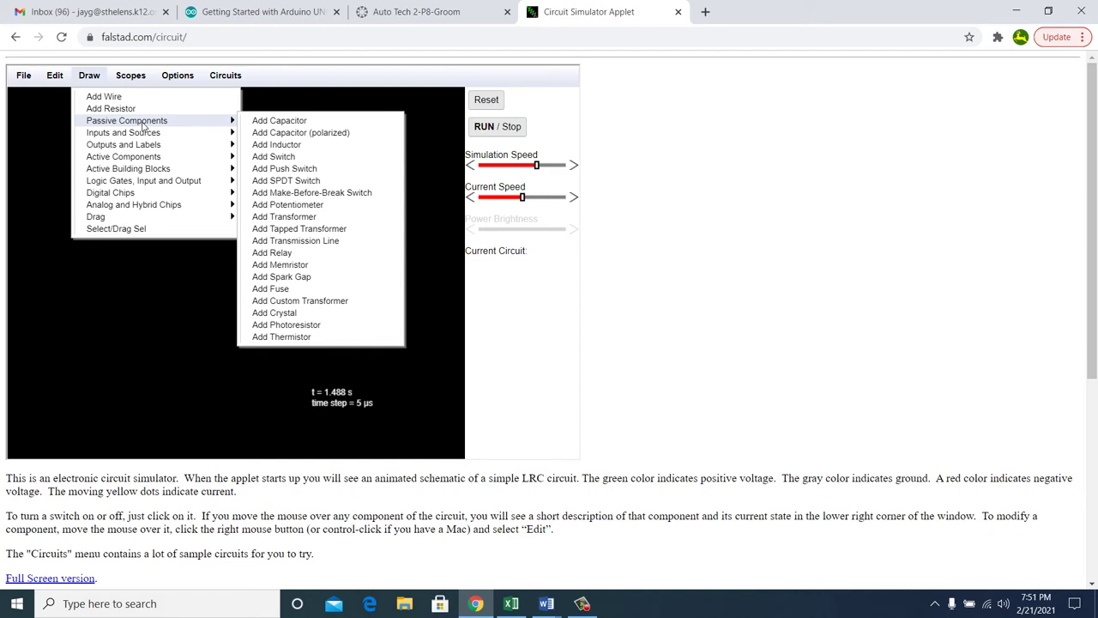
{"action": "left_click", "coordinate": [273, 160]}
{"action": "left_click_drag", "start_coordinate": [129, 230], "coordinate": [205, 241]}
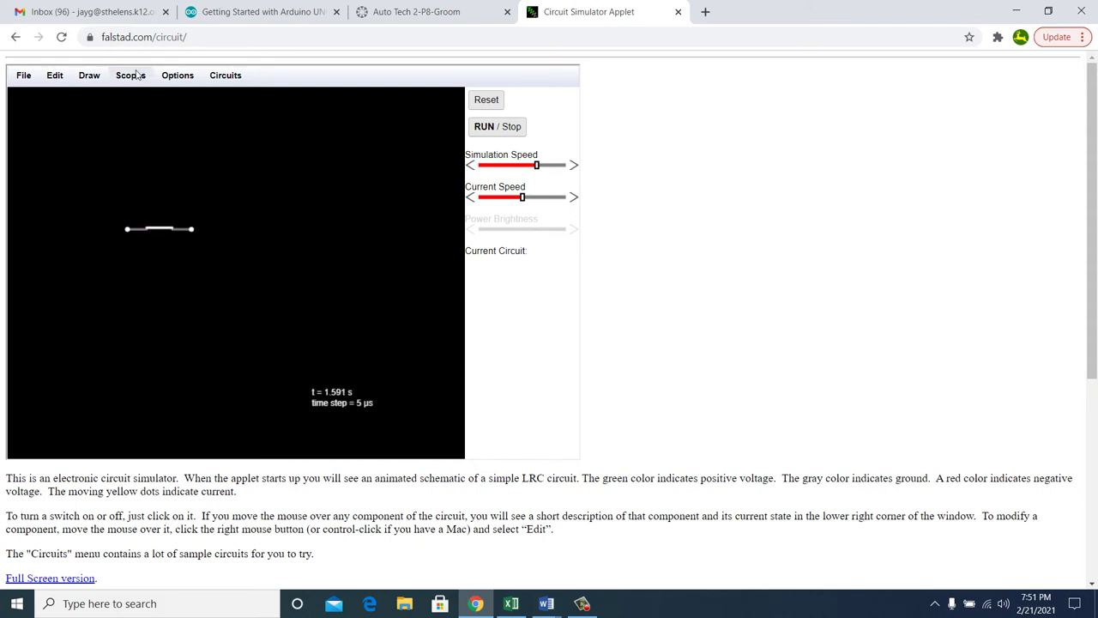
Replace a misplaced voltage source with a battery drawn just left of the switch.
{"action": "left_click", "coordinate": [89, 75]}
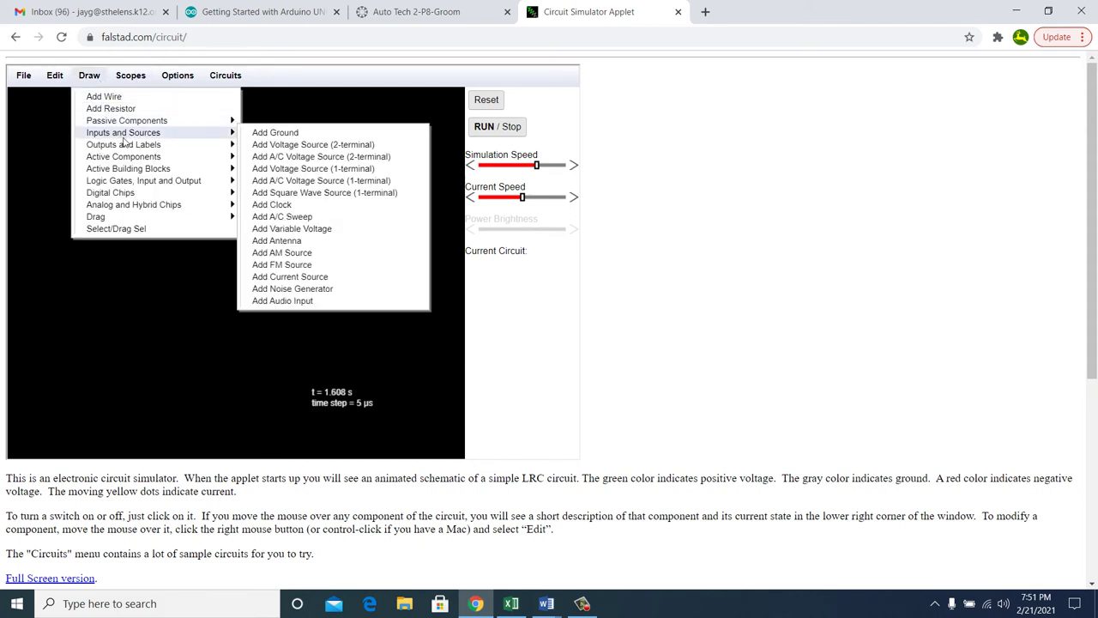
{"action": "mouse_move", "coordinate": [233, 144]}
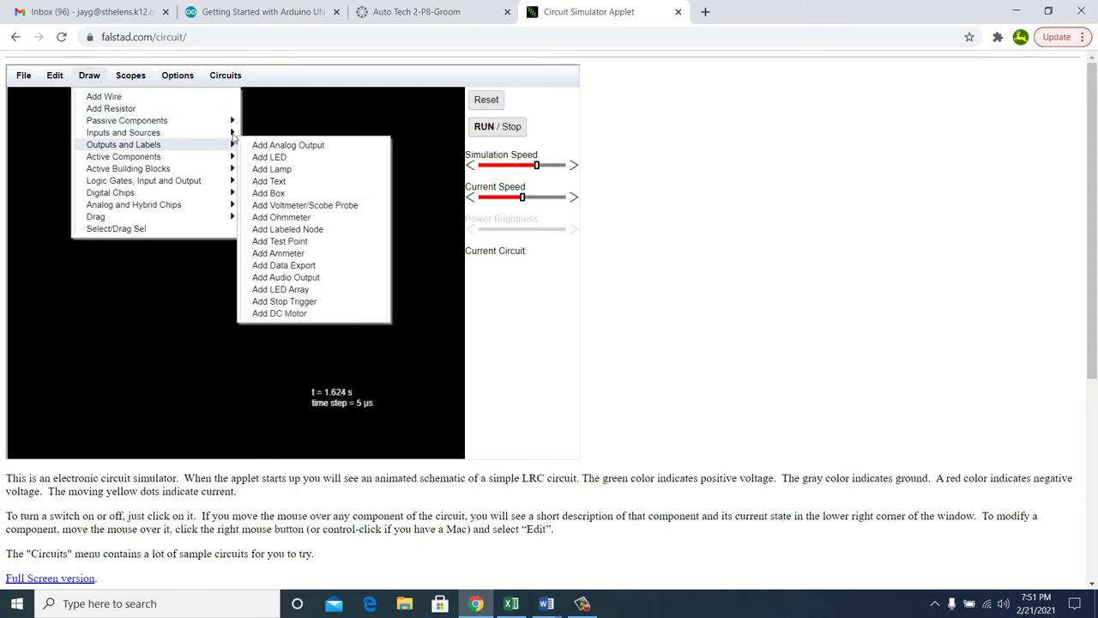
{"action": "left_click", "coordinate": [255, 148]}
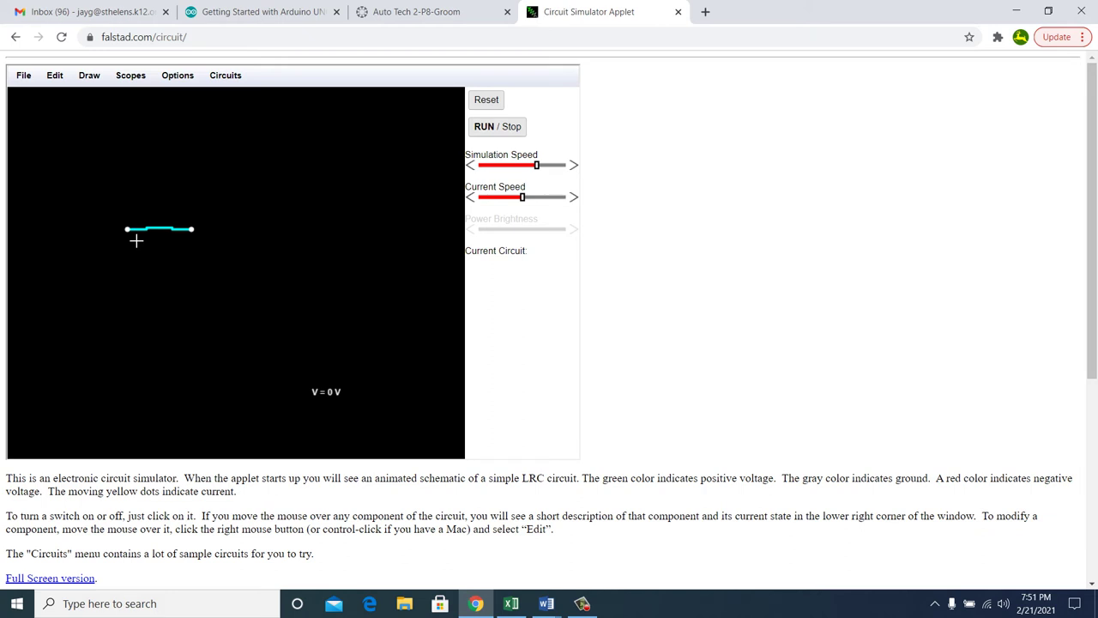
{"action": "left_click_drag", "start_coordinate": [136, 241], "coordinate": [85, 244]}
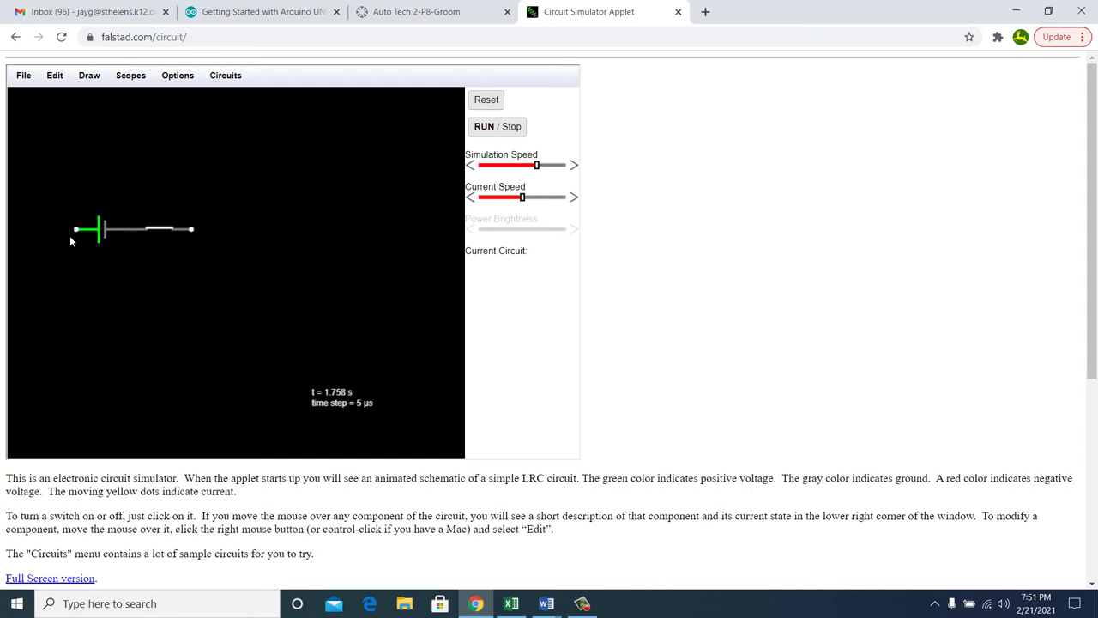
{"action": "key", "text": "Delete"}
{"action": "left_click", "coordinate": [94, 77]}
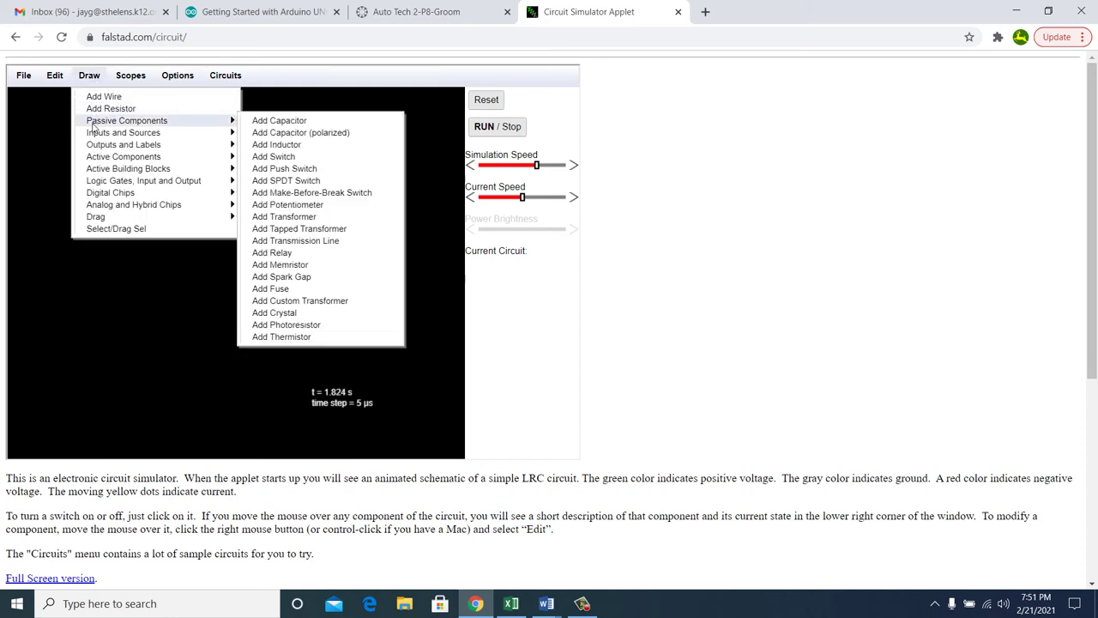
{"action": "mouse_move", "coordinate": [215, 133]}
{"action": "left_click", "coordinate": [267, 146]}
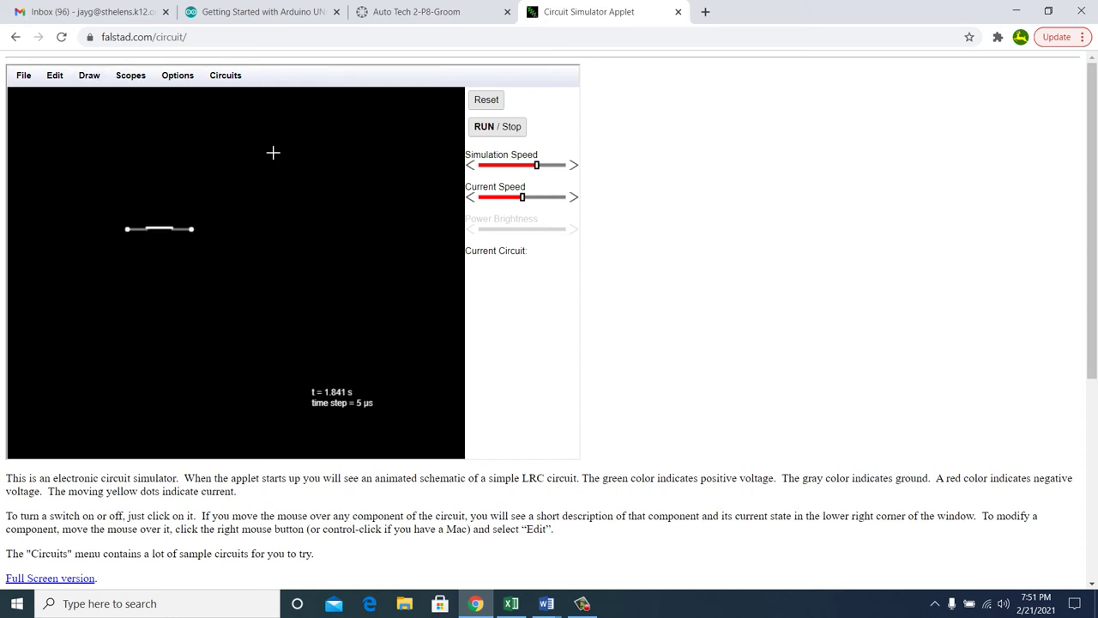
{"action": "mouse_move", "coordinate": [68, 235]}
{"action": "left_mouse_down"}
{"action": "mouse_move", "coordinate": [154, 238]}
{"action": "mouse_move", "coordinate": [137, 238]}
{"action": "left_mouse_up"}
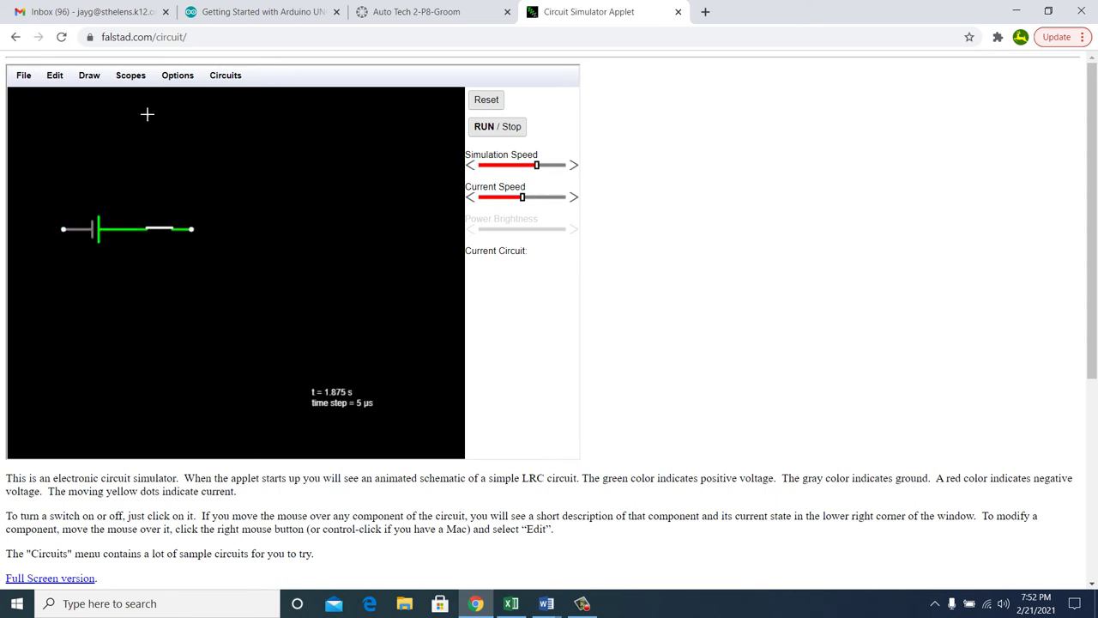
{"action": "left_click", "coordinate": [97, 78]}
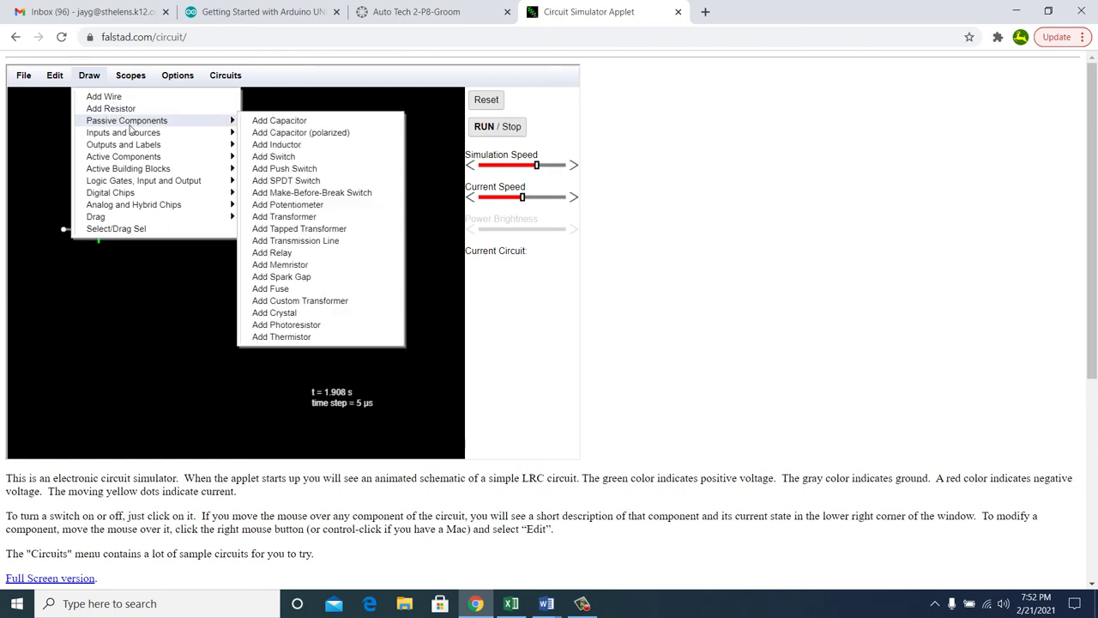
Browse the Draw menu down to the Passive Components list.
{"action": "mouse_move", "coordinate": [170, 132]}
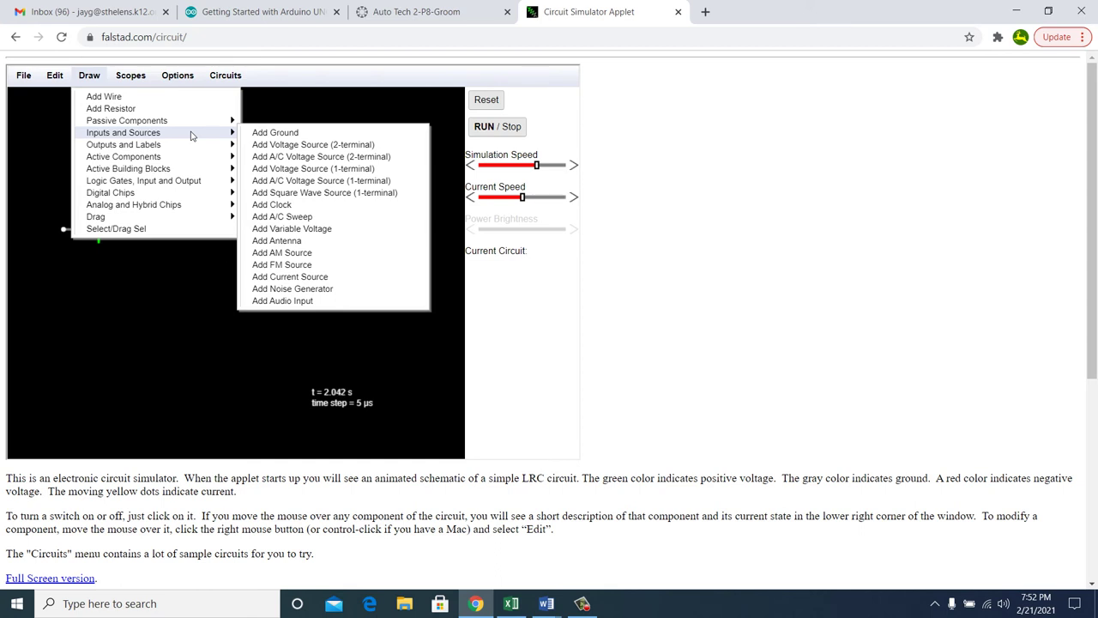
{"action": "mouse_move", "coordinate": [192, 157]}
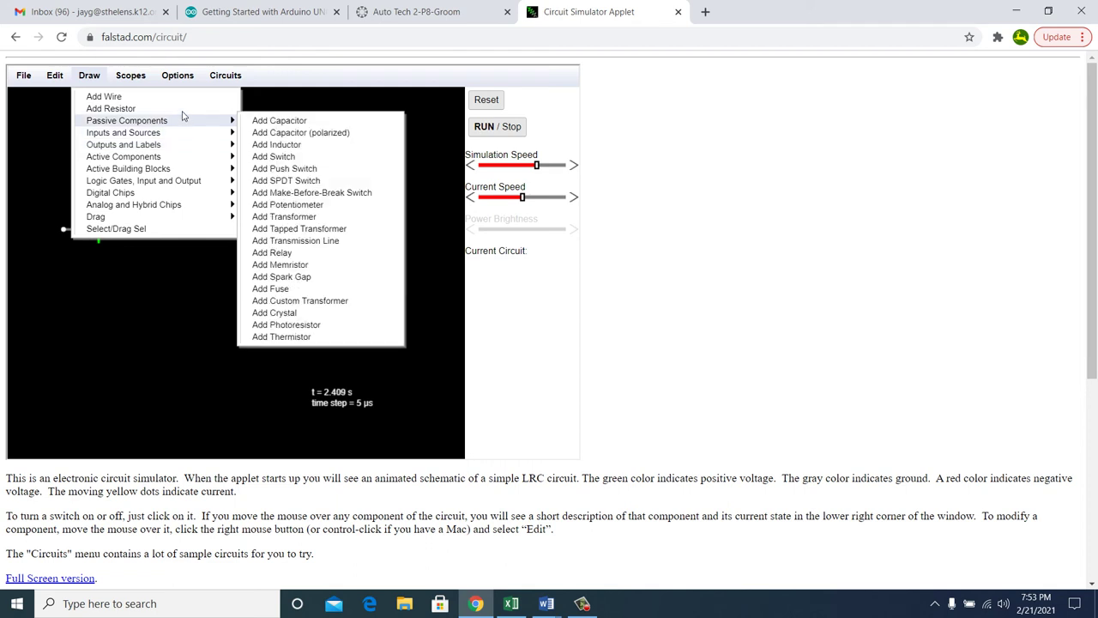
Add a 1k resistor off the switch, ground its end, pause, and ground the battery's left terminal.
{"action": "left_click", "coordinate": [107, 109]}
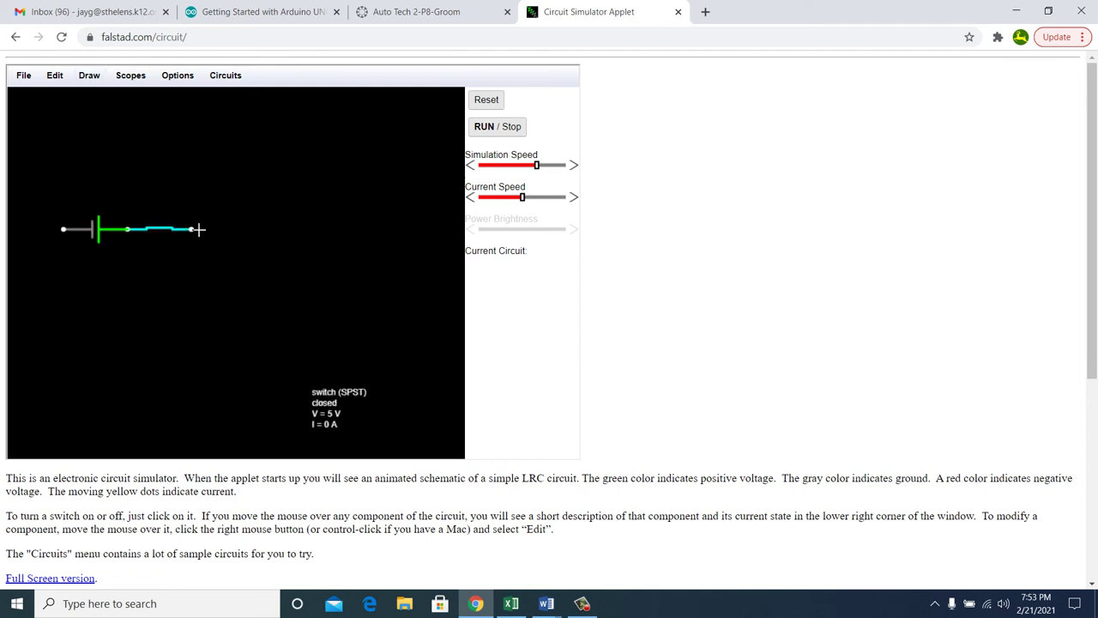
{"action": "left_click_drag", "start_coordinate": [192, 229], "coordinate": [252, 378]}
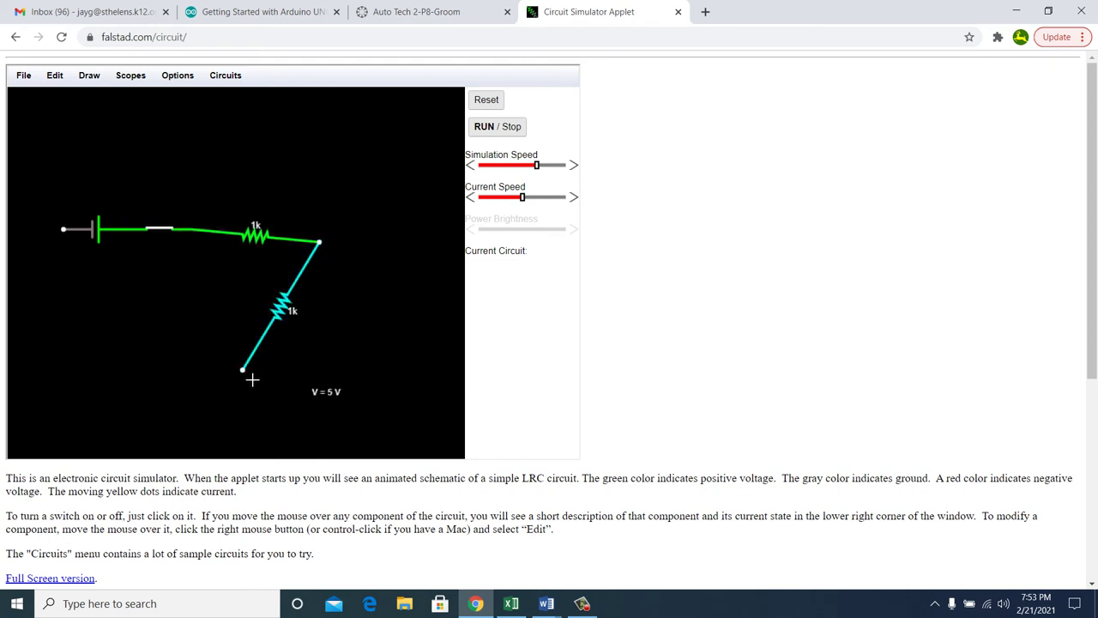
{"action": "left_click", "coordinate": [90, 75]}
{"action": "mouse_move", "coordinate": [107, 146]}
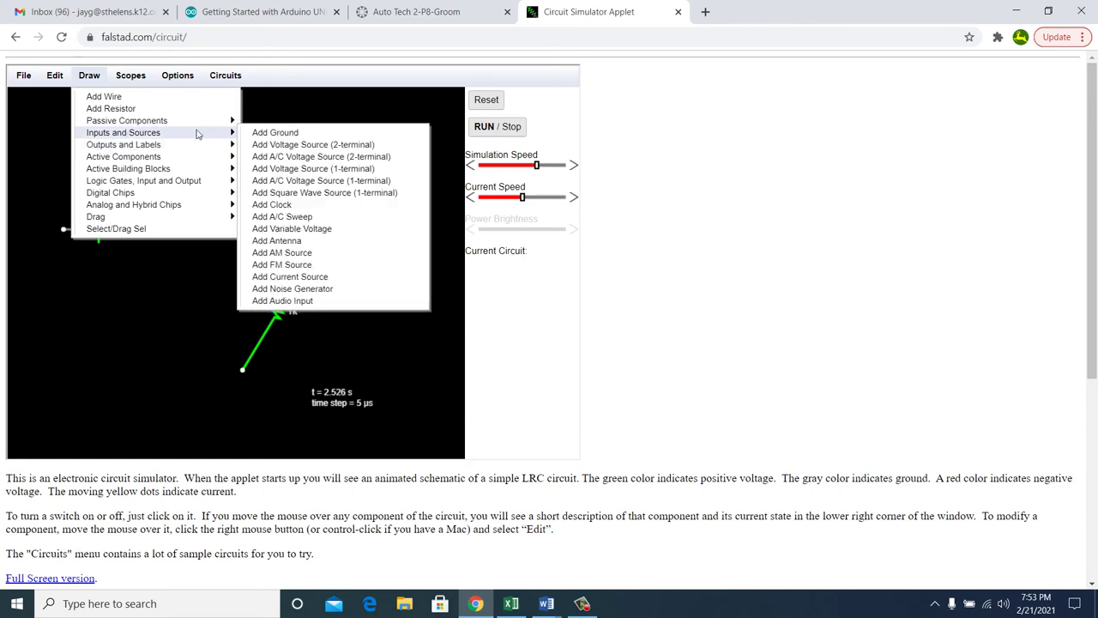
{"action": "left_click", "coordinate": [257, 130]}
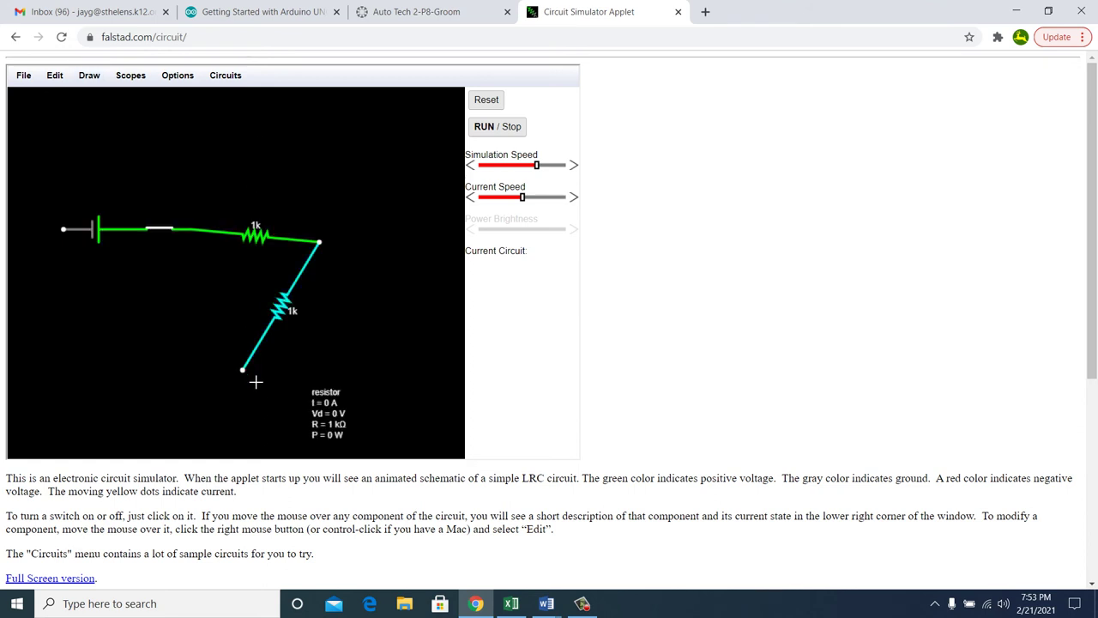
{"action": "left_click_drag", "start_coordinate": [252, 379], "coordinate": [257, 385]}
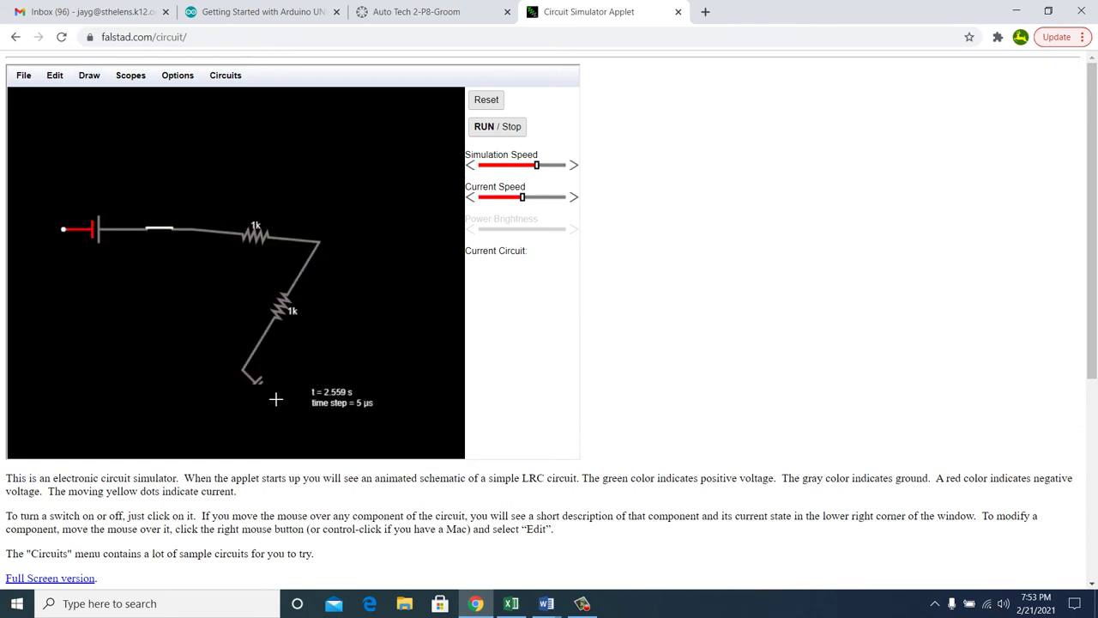
{"action": "left_click", "coordinate": [511, 126]}
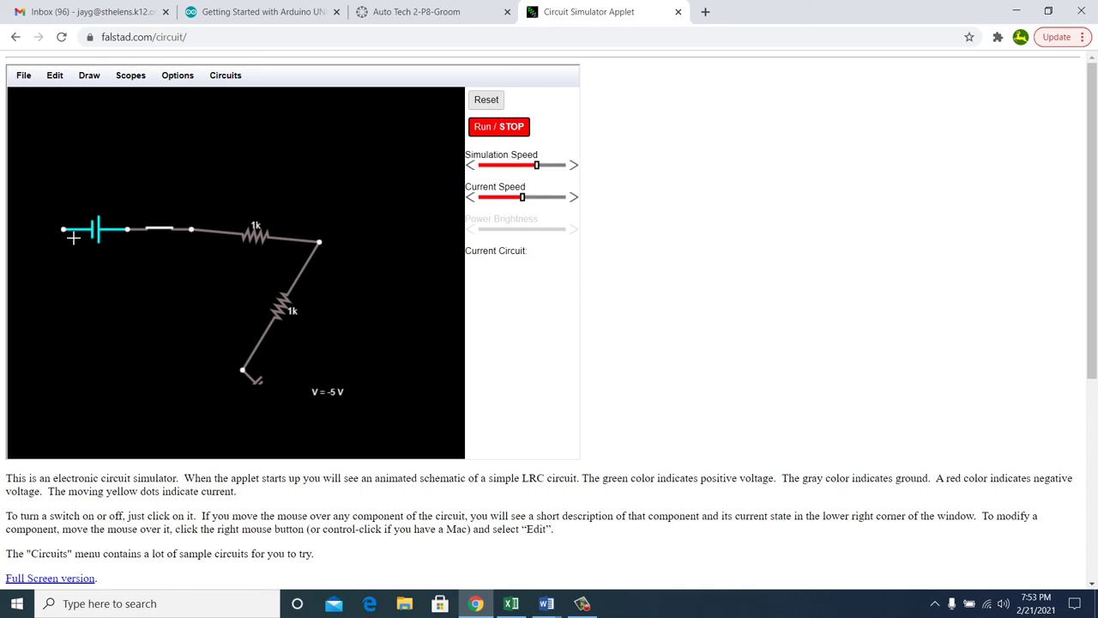
{"action": "left_click_drag", "start_coordinate": [64, 230], "coordinate": [48, 274]}
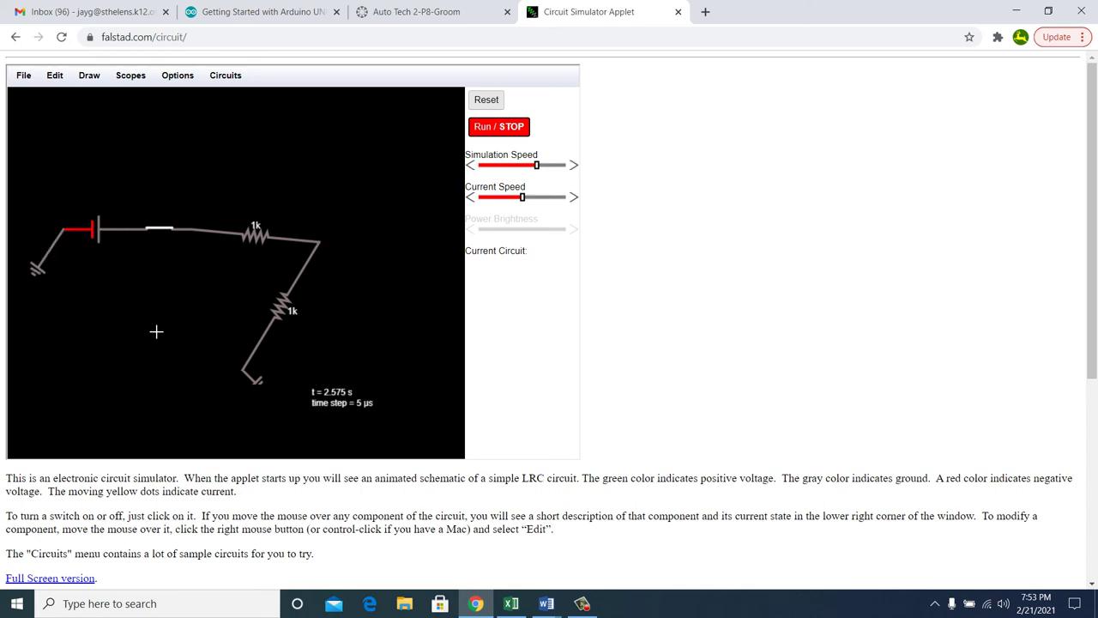
Resume the simulation and set both upper and lower resistors to 10 Ω.
{"action": "left_click", "coordinate": [493, 130]}
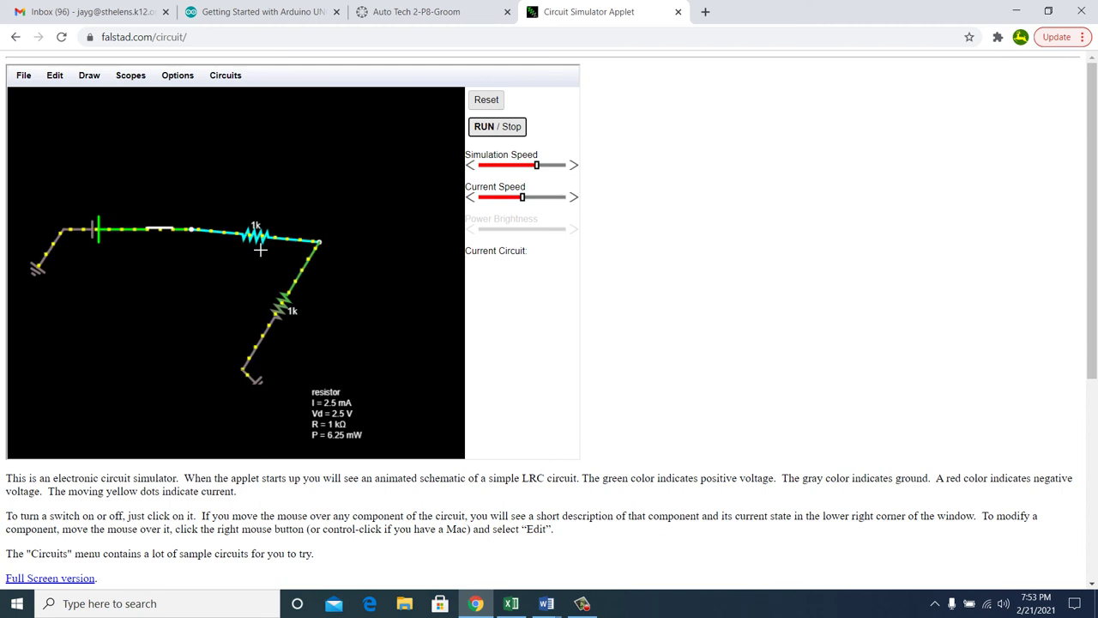
{"action": "right_click", "coordinate": [243, 244]}
{"action": "left_click", "coordinate": [252, 248]}
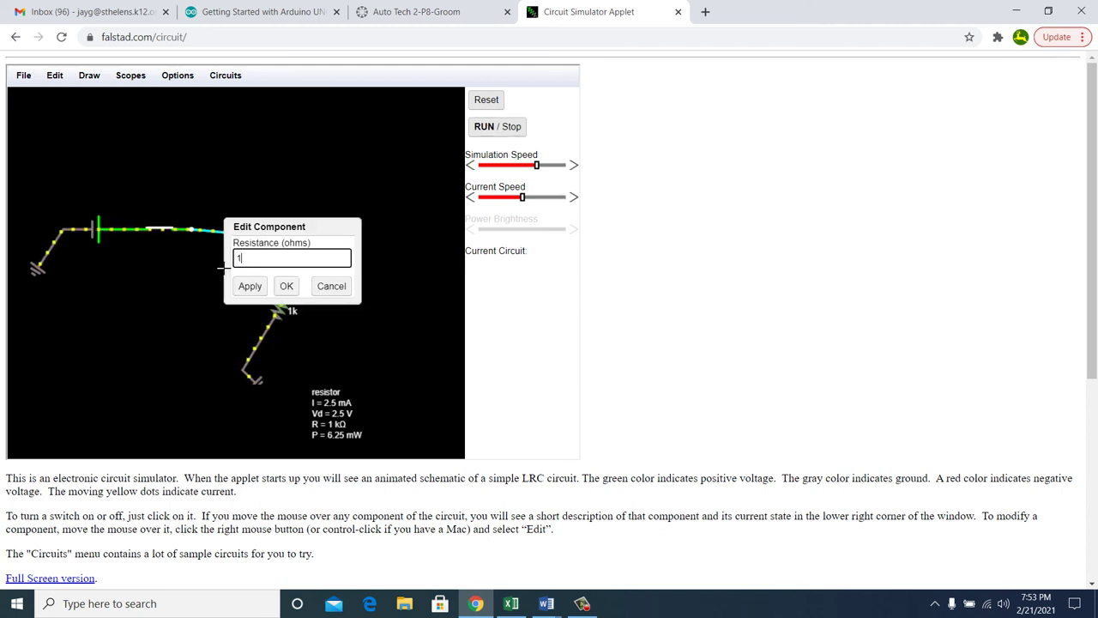
{"action": "left_click", "coordinate": [287, 287]}
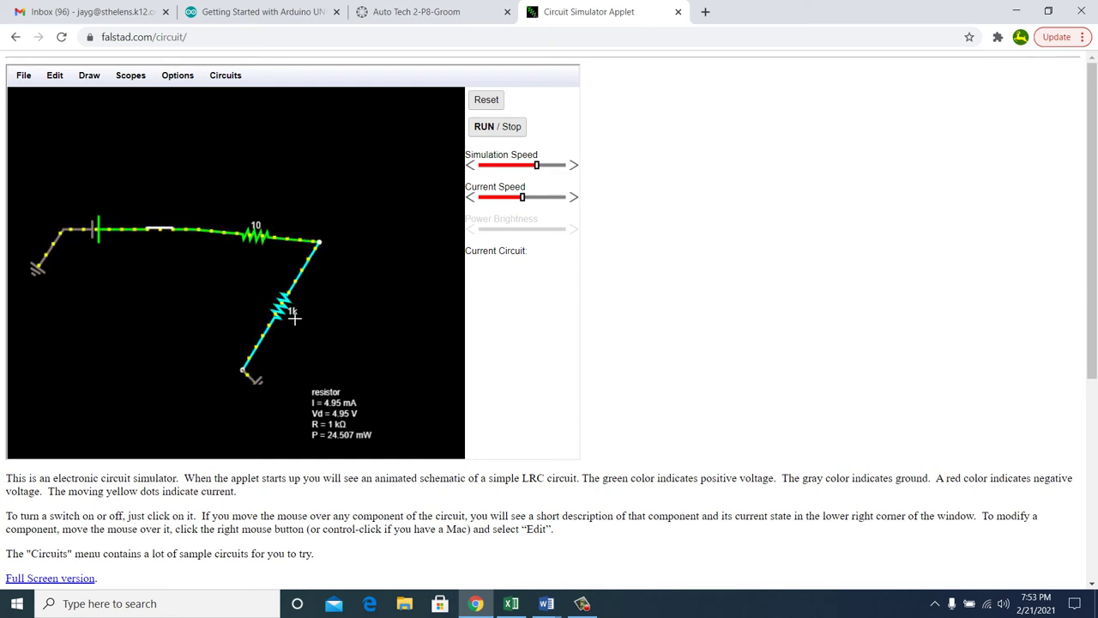
{"action": "right_click", "coordinate": [290, 313]}
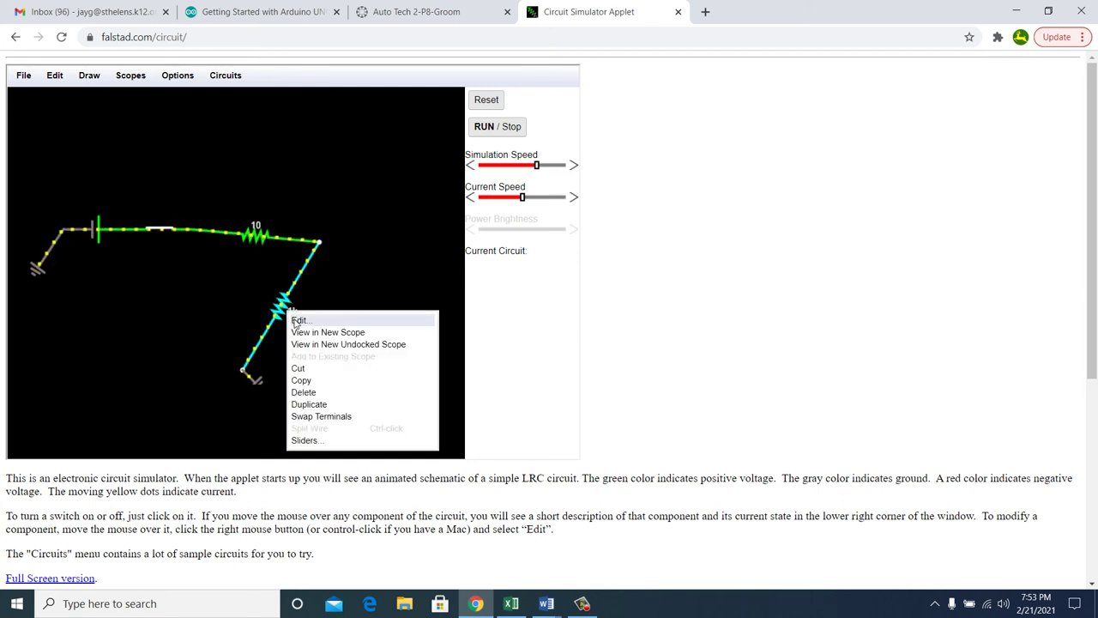
{"action": "left_click", "coordinate": [297, 321]}
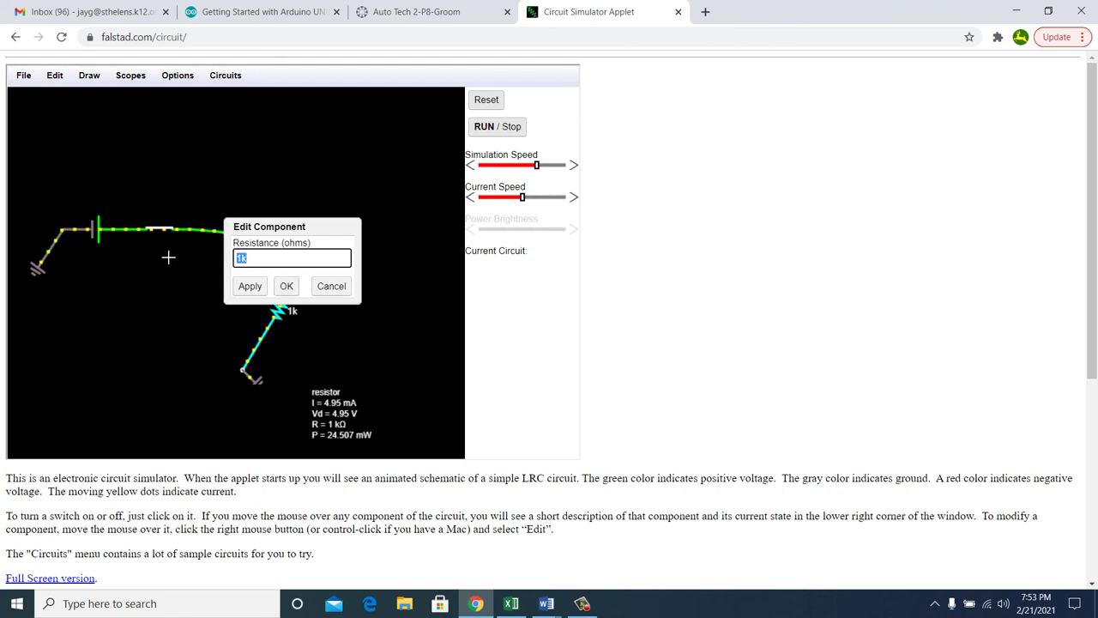
{"action": "key", "text": "Return"}
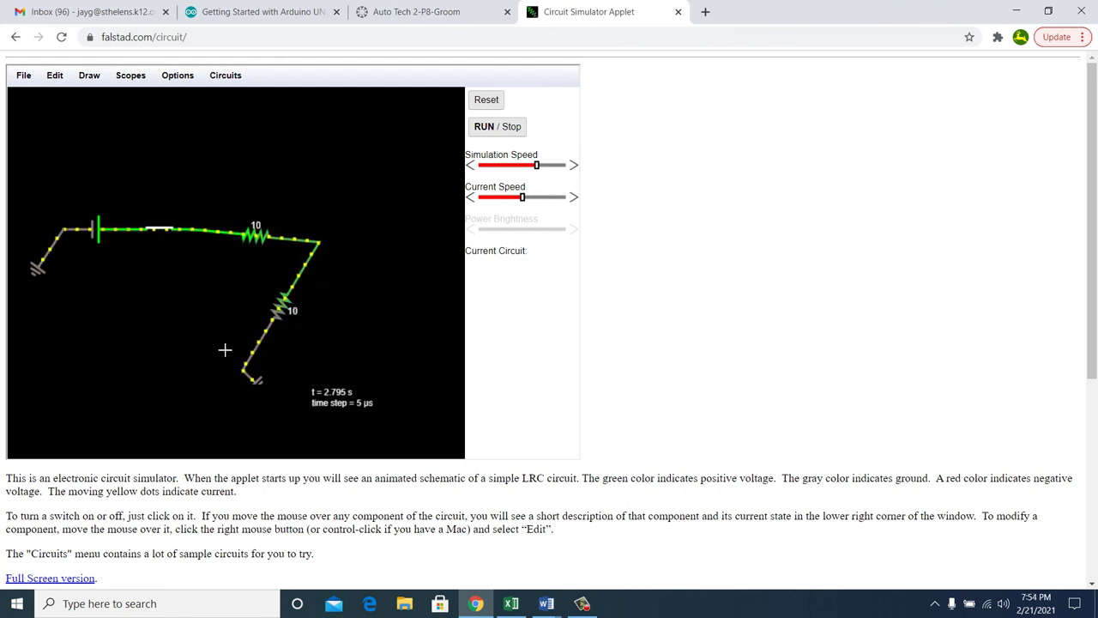
Toggle the switch, delete a stray ground placed near it, and leave the switch open.
{"action": "left_click", "coordinate": [168, 236]}
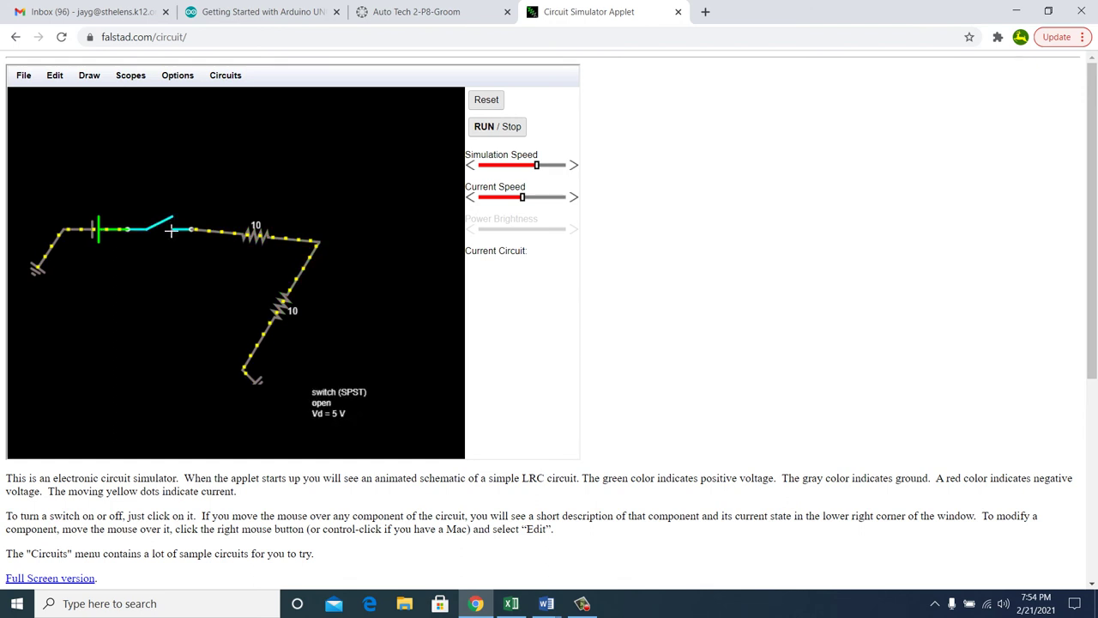
{"action": "left_click", "coordinate": [170, 230]}
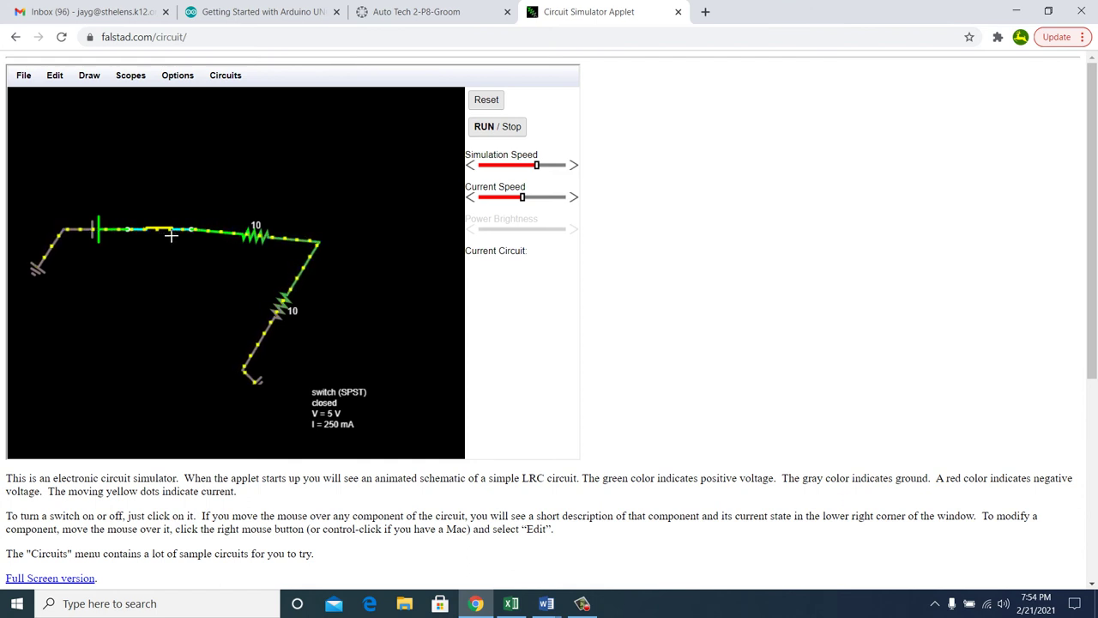
{"action": "left_click_drag", "start_coordinate": [171, 239], "coordinate": [152, 215]}
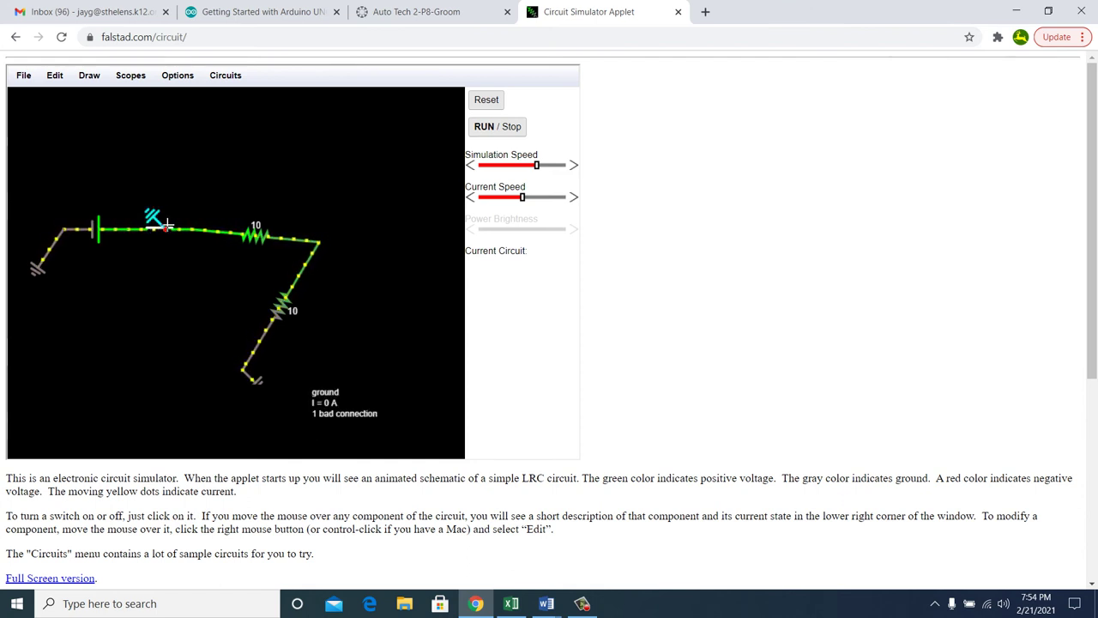
{"action": "key", "text": "Delete"}
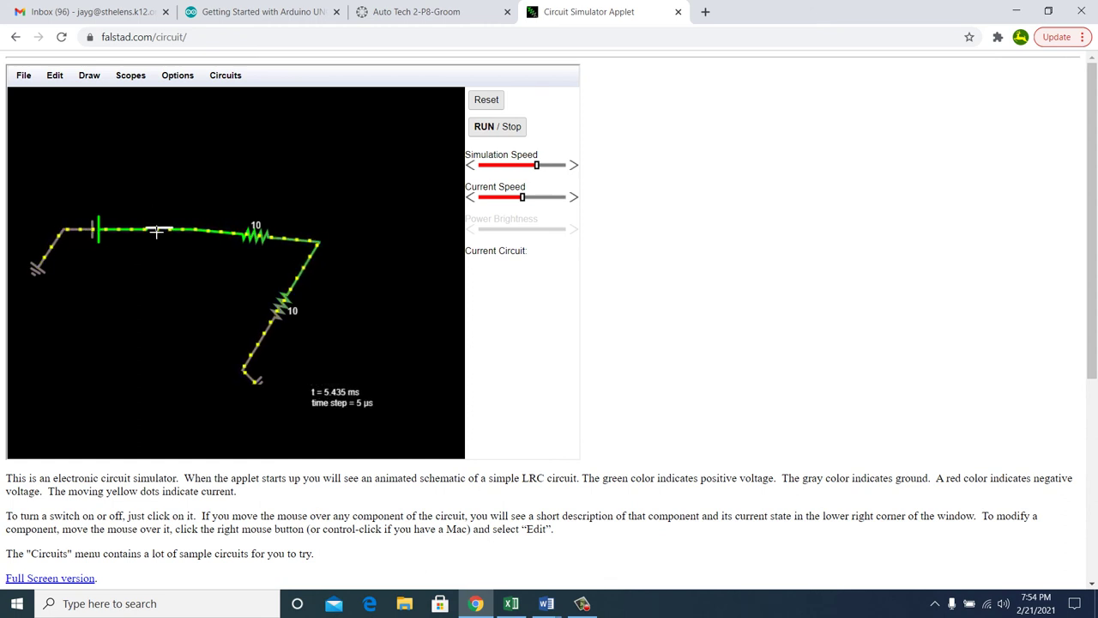
{"action": "left_click", "coordinate": [169, 235]}
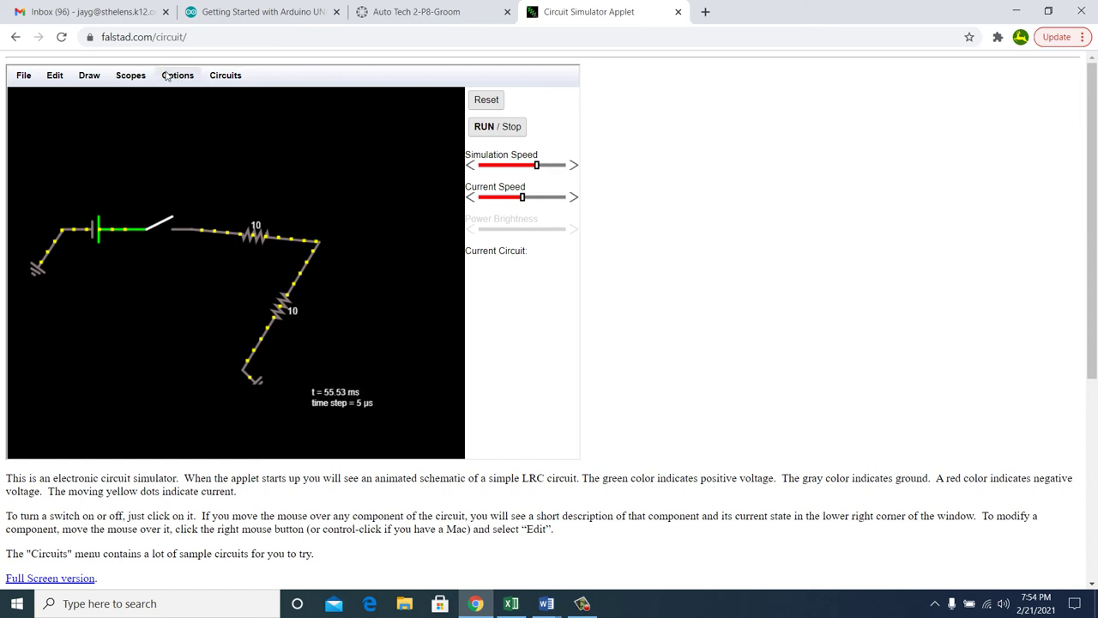
Place two trial voltmeters above the first resistor, undo them, and reopen the Draw menu.
{"action": "left_click", "coordinate": [130, 77]}
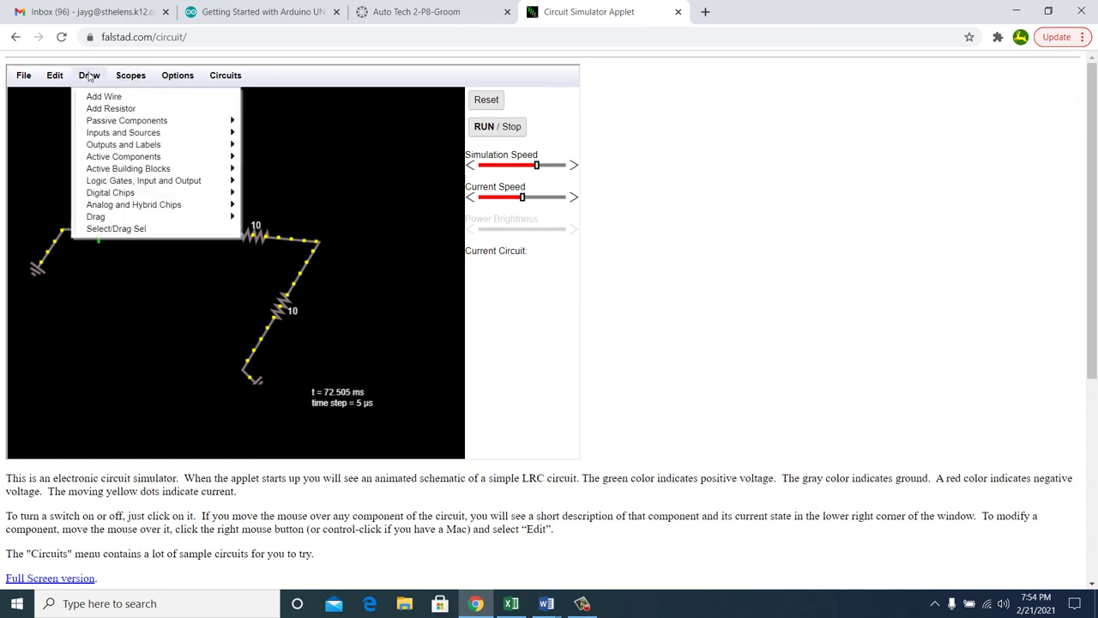
{"action": "mouse_move", "coordinate": [128, 148]}
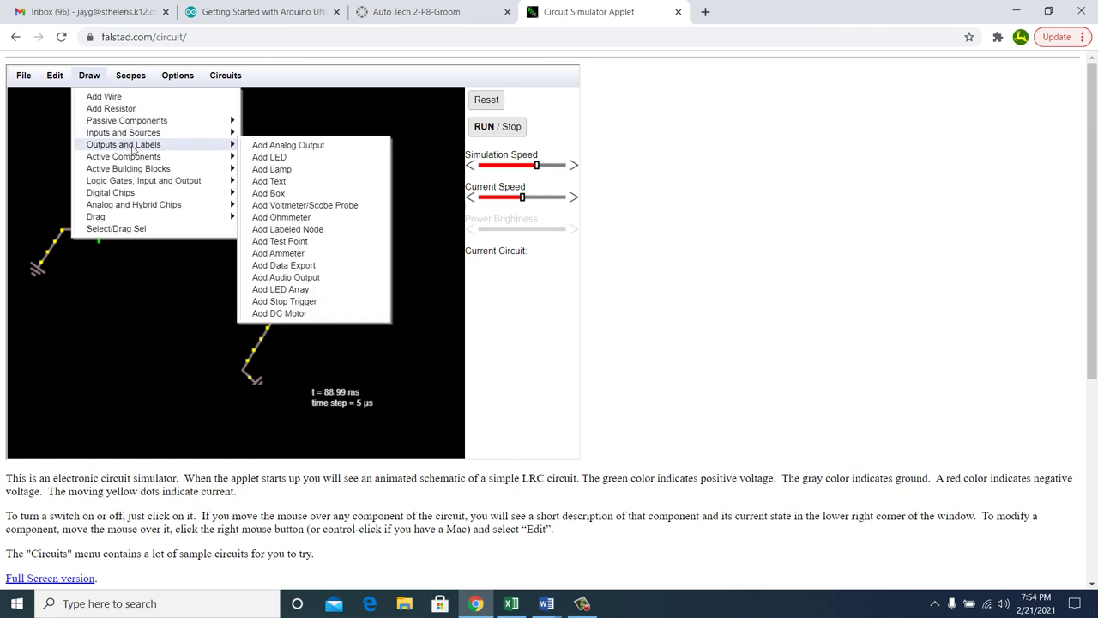
{"action": "mouse_move", "coordinate": [225, 156]}
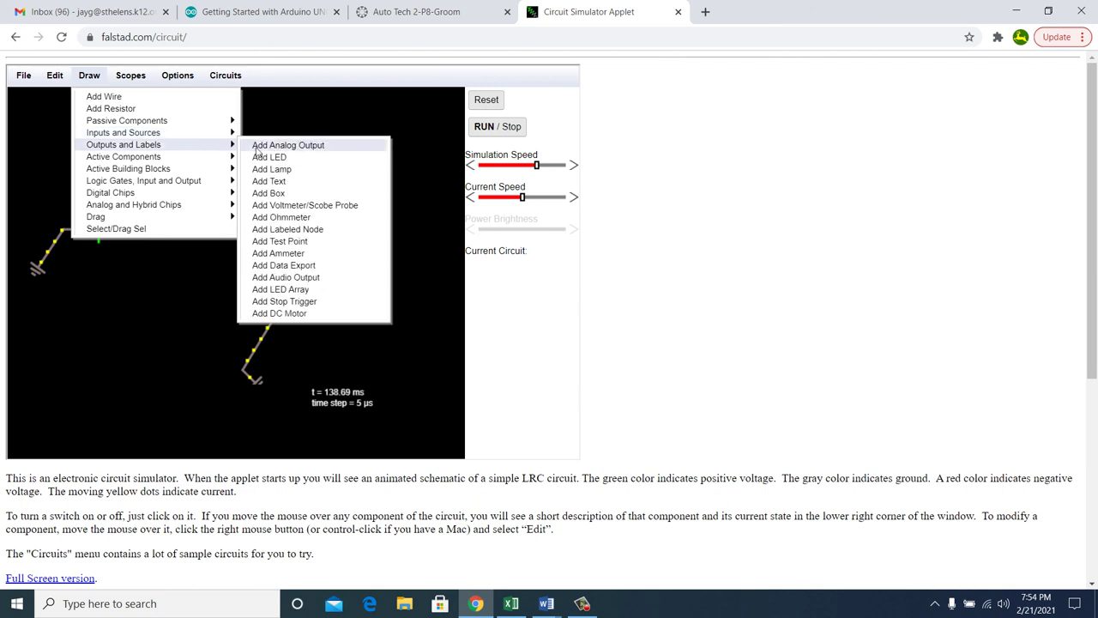
{"action": "left_click", "coordinate": [280, 208]}
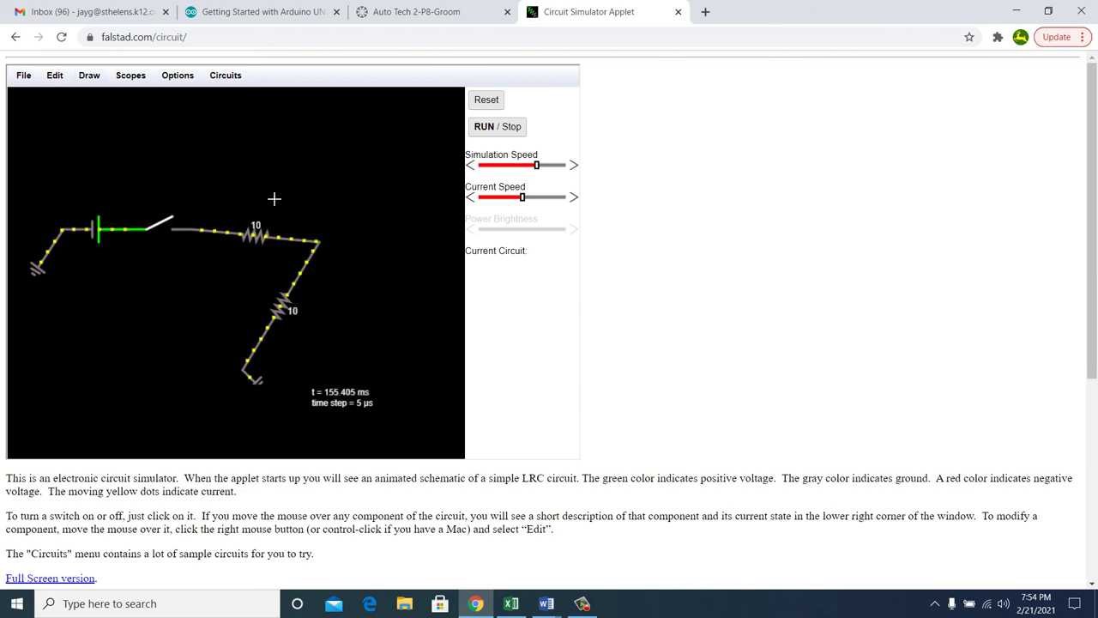
{"action": "left_click_drag", "start_coordinate": [299, 177], "coordinate": [350, 192]}
{"action": "mouse_move", "coordinate": [307, 182]}
{"action": "left_mouse_down"}
{"action": "mouse_move", "coordinate": [262, 225]}
{"action": "mouse_move", "coordinate": [309, 182]}
{"action": "mouse_move", "coordinate": [324, 185]}
{"action": "mouse_move", "coordinate": [307, 191]}
{"action": "left_mouse_up"}
{"action": "key", "text": "ctrl+z"}
{"action": "key", "text": "ctrl+z"}
{"action": "left_click", "coordinate": [97, 74]}
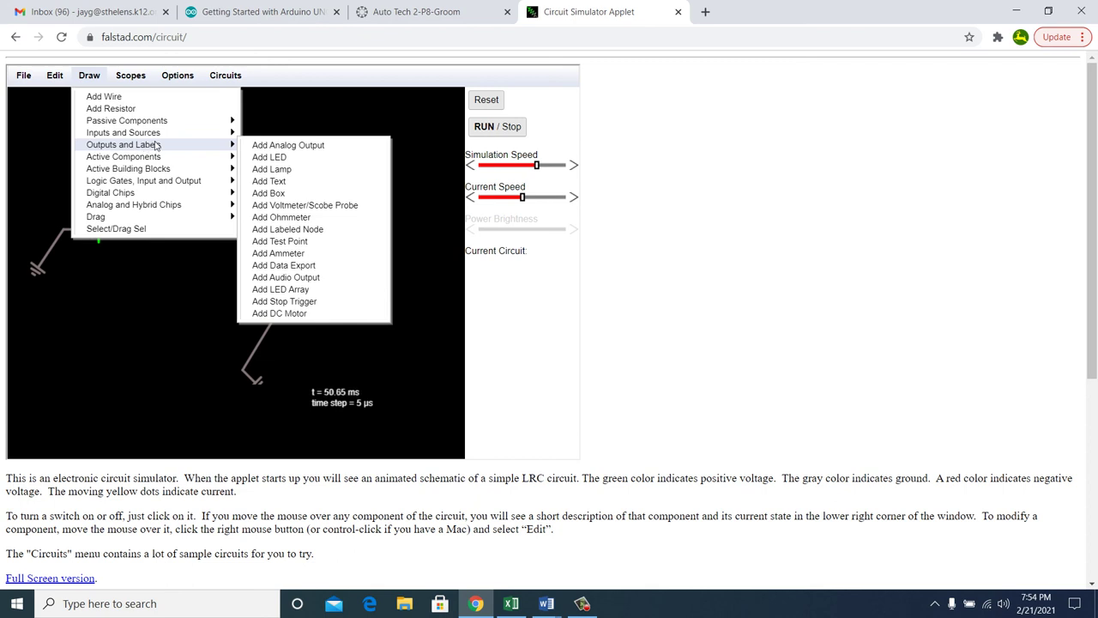
Drag four trial ohmmeters around the lower resistor, then undo them all.
{"action": "left_click", "coordinate": [288, 219]}
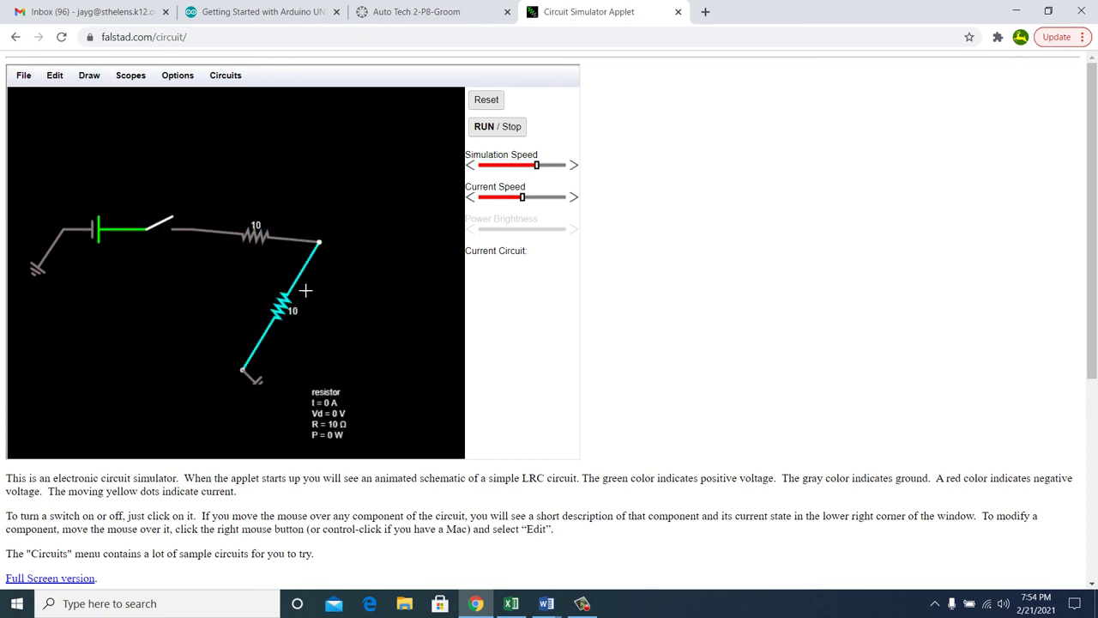
{"action": "left_click_drag", "start_coordinate": [358, 320], "coordinate": [420, 351]}
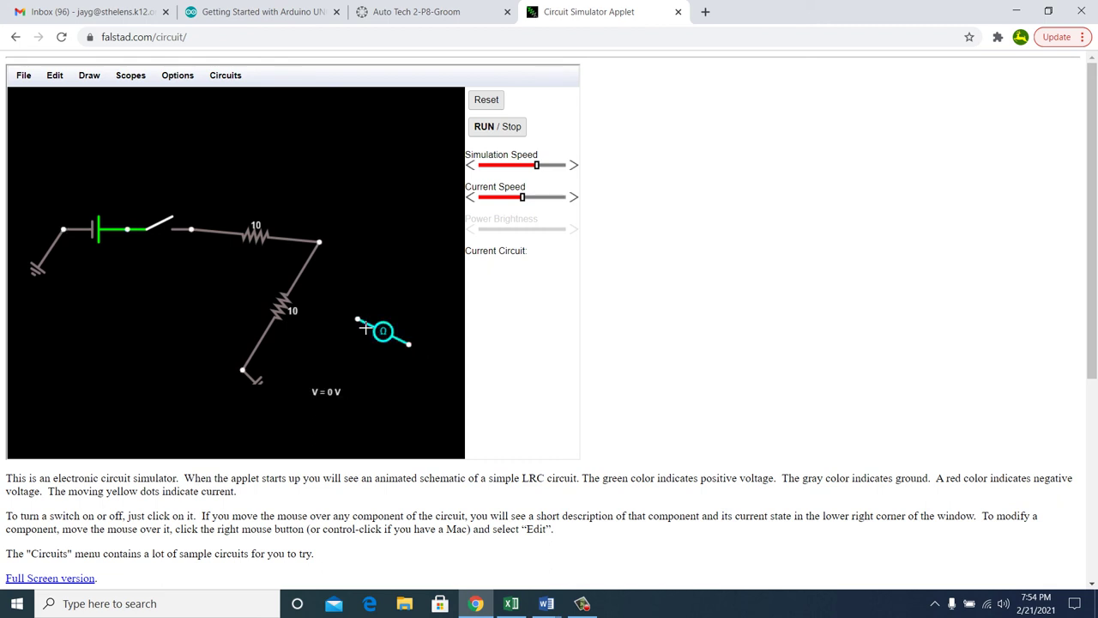
{"action": "left_click_drag", "start_coordinate": [362, 323], "coordinate": [299, 294]}
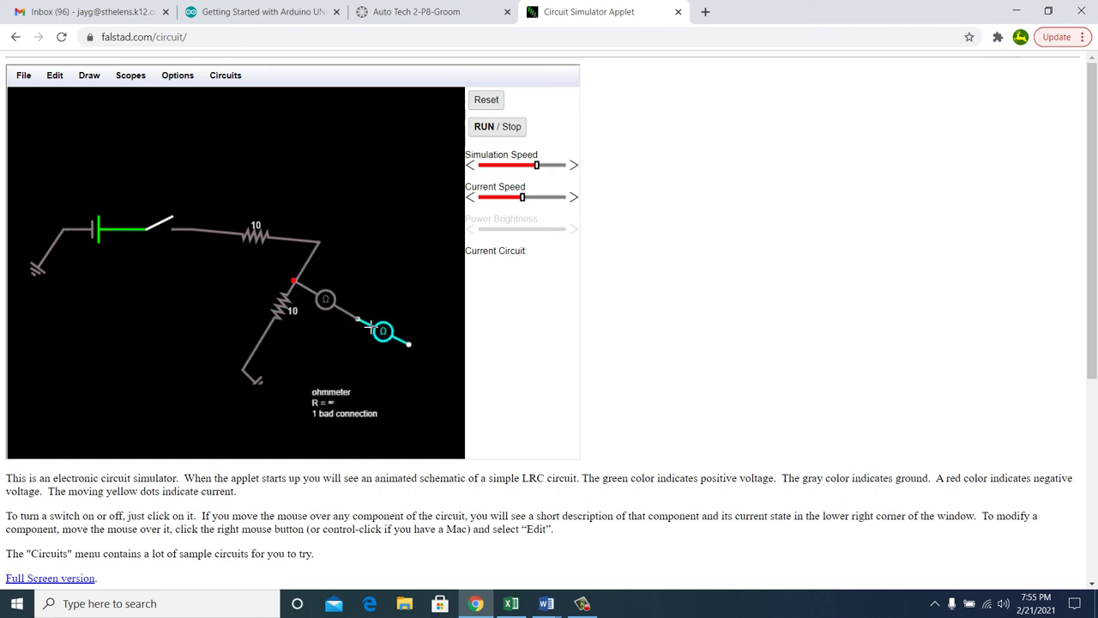
{"action": "left_click_drag", "start_coordinate": [360, 323], "coordinate": [275, 326]}
{"action": "left_click_drag", "start_coordinate": [383, 332], "coordinate": [393, 353]}
{"action": "key", "text": "ctrl+z"}
{"action": "key", "text": "ctrl+z"}
{"action": "key", "text": "ctrl+z"}
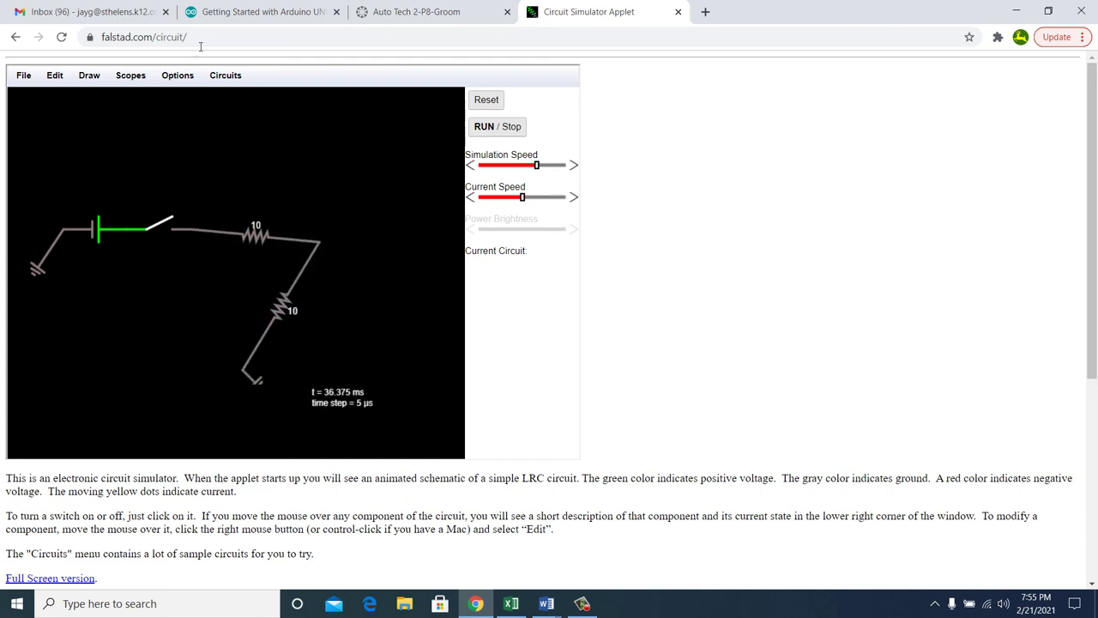
{"action": "left_click", "coordinate": [90, 75]}
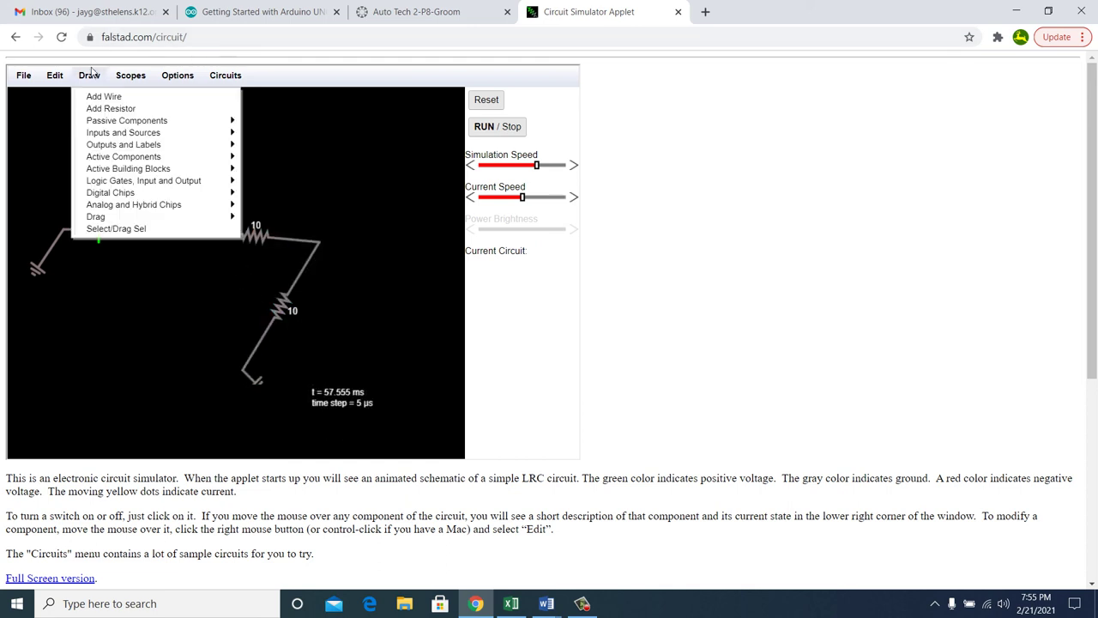
{"action": "left_click", "coordinate": [119, 109]}
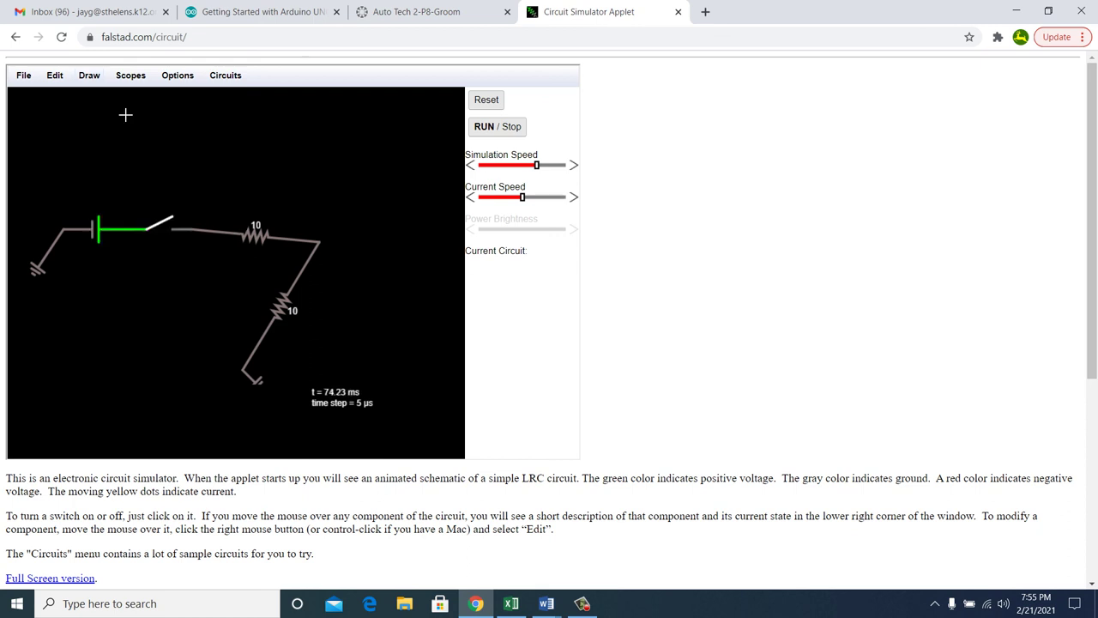
{"action": "left_click", "coordinate": [92, 78]}
{"action": "mouse_move", "coordinate": [168, 141]}
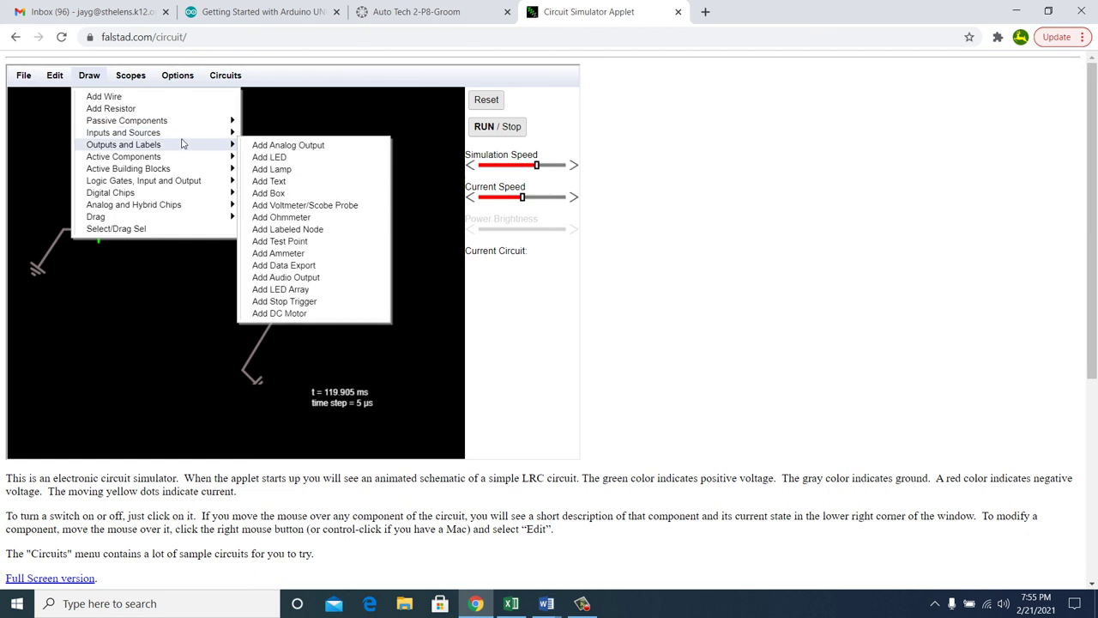
{"action": "right_click", "coordinate": [269, 218]}
{"action": "left_click", "coordinate": [262, 221]}
{"action": "left_click", "coordinate": [268, 220]}
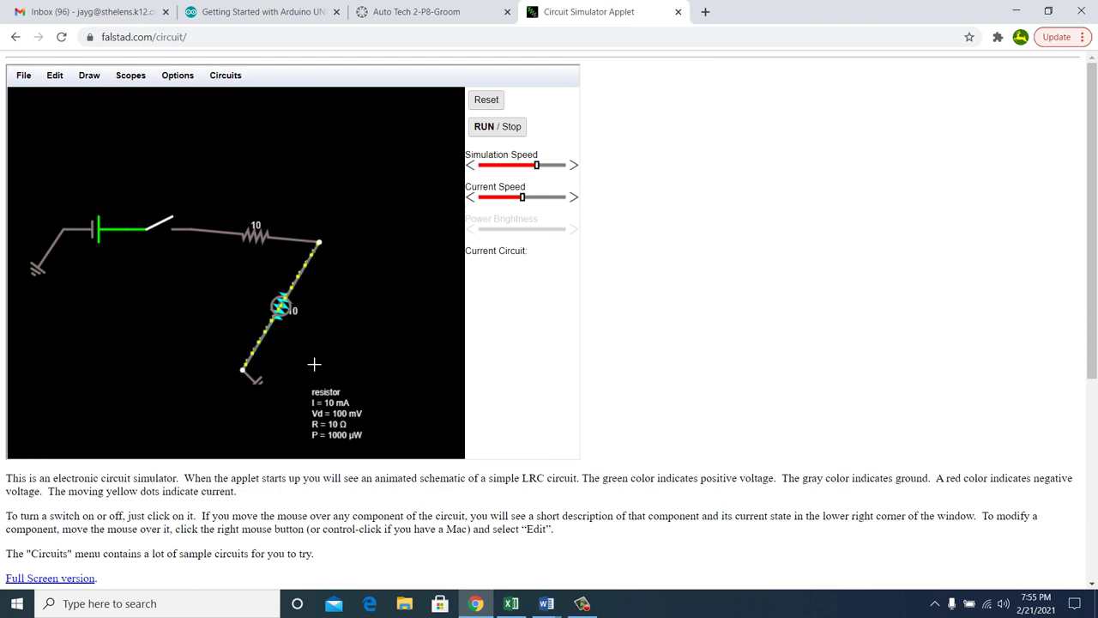
{"action": "left_click", "coordinate": [314, 365]}
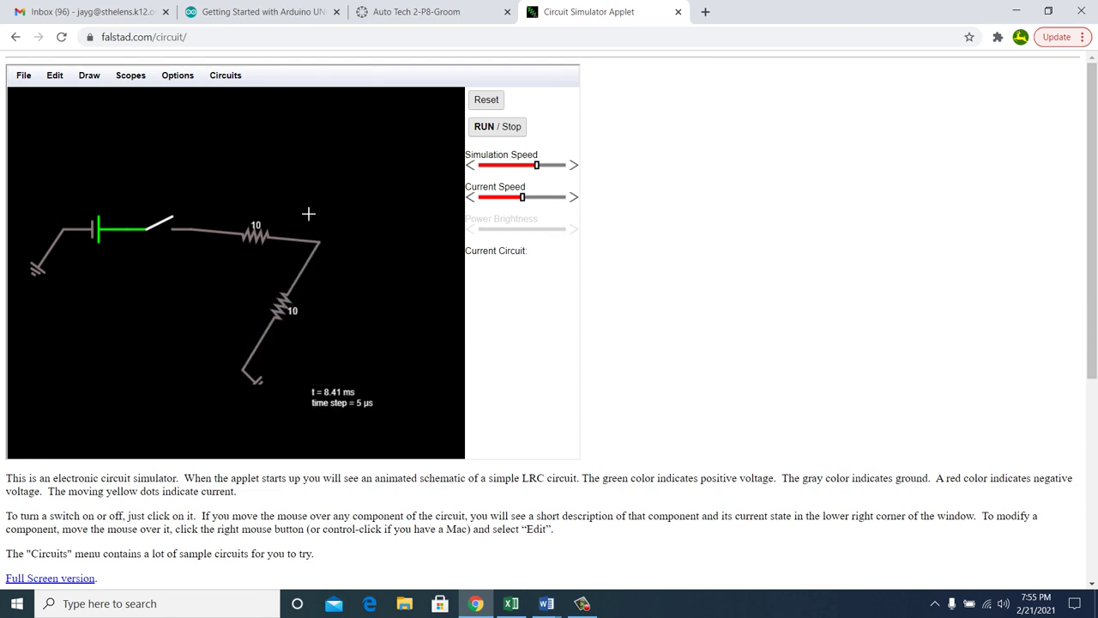
{"action": "left_click", "coordinate": [129, 82]}
{"action": "left_click", "coordinate": [89, 75]}
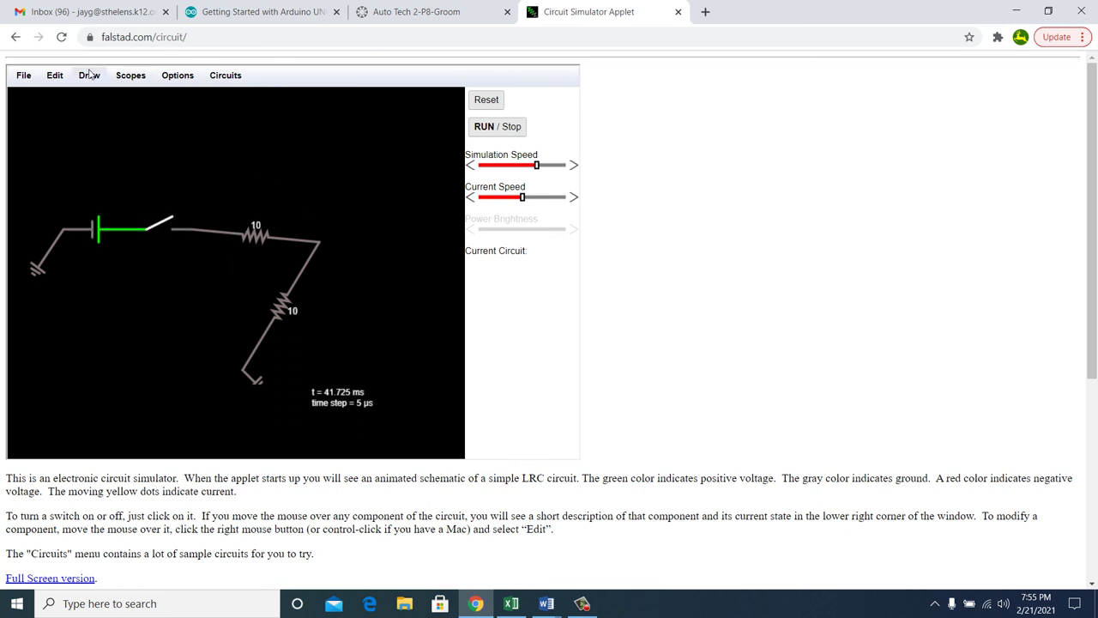
{"action": "left_click", "coordinate": [89, 74]}
{"action": "mouse_move", "coordinate": [129, 154]}
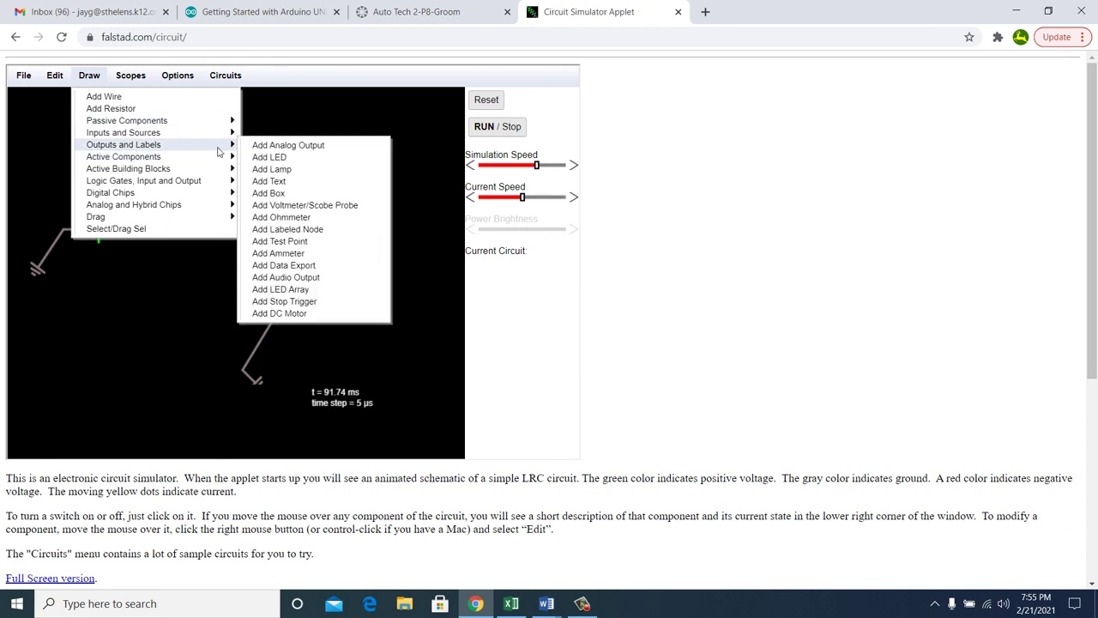
{"action": "left_click", "coordinate": [290, 209]}
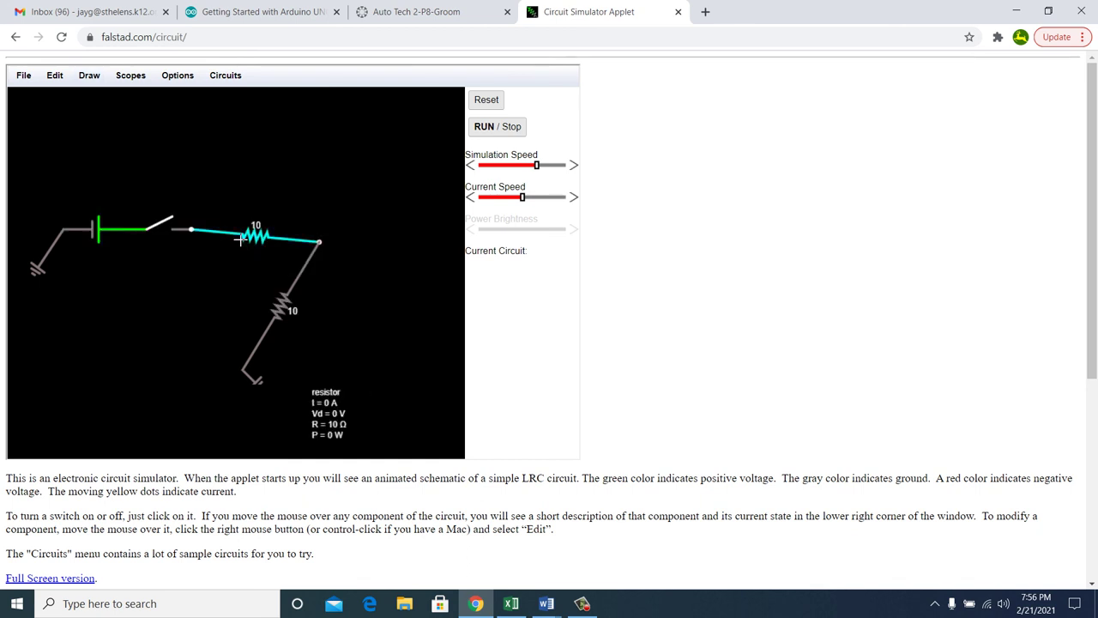
{"action": "left_click_drag", "start_coordinate": [197, 237], "coordinate": [275, 170]}
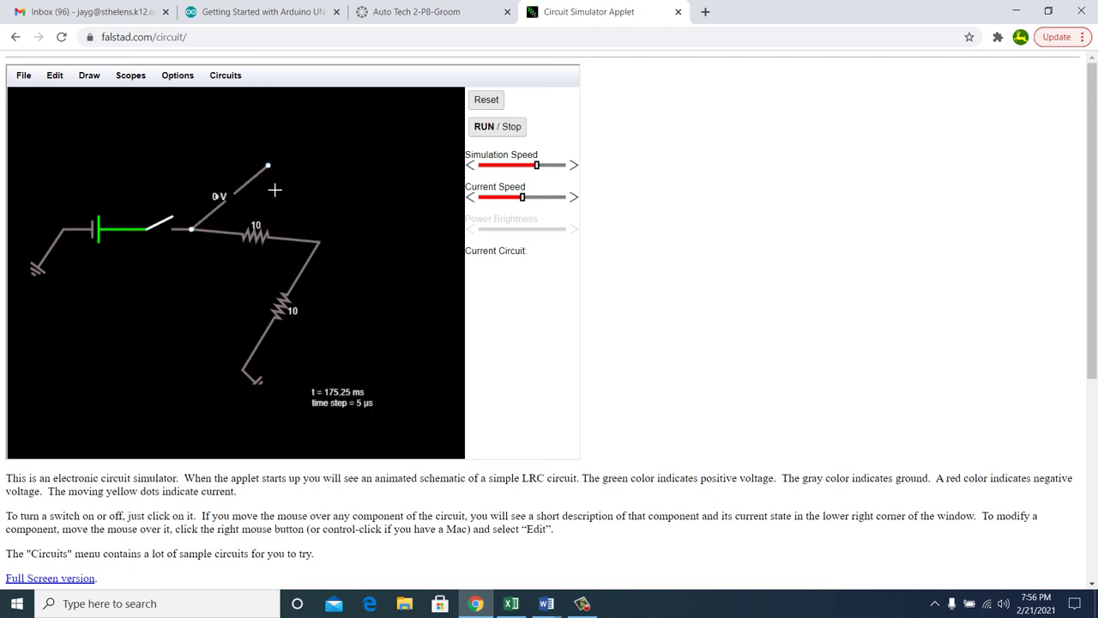
{"action": "left_click", "coordinate": [173, 229]}
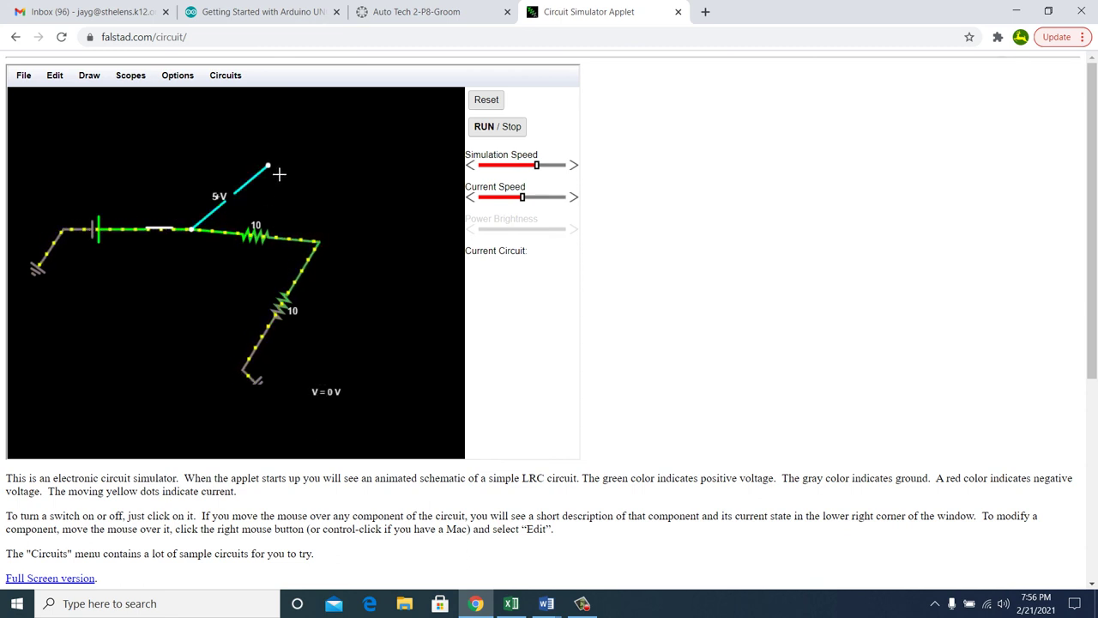
{"action": "left_click_drag", "start_coordinate": [279, 174], "coordinate": [295, 241]}
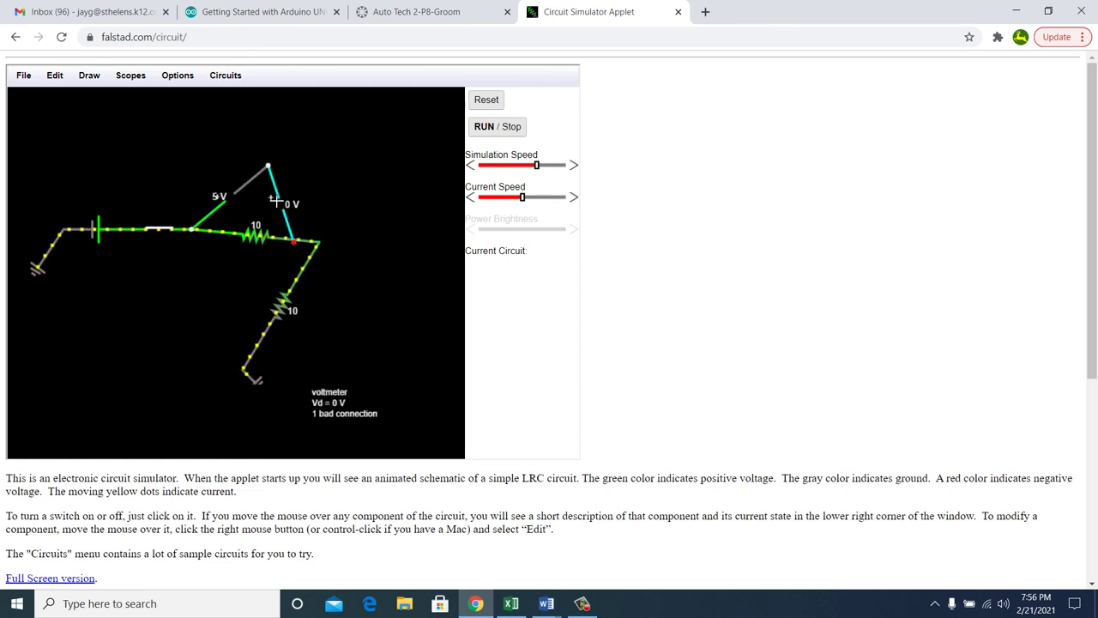
{"action": "key", "text": "ctrl+z"}
{"action": "key", "text": "ctrl+z"}
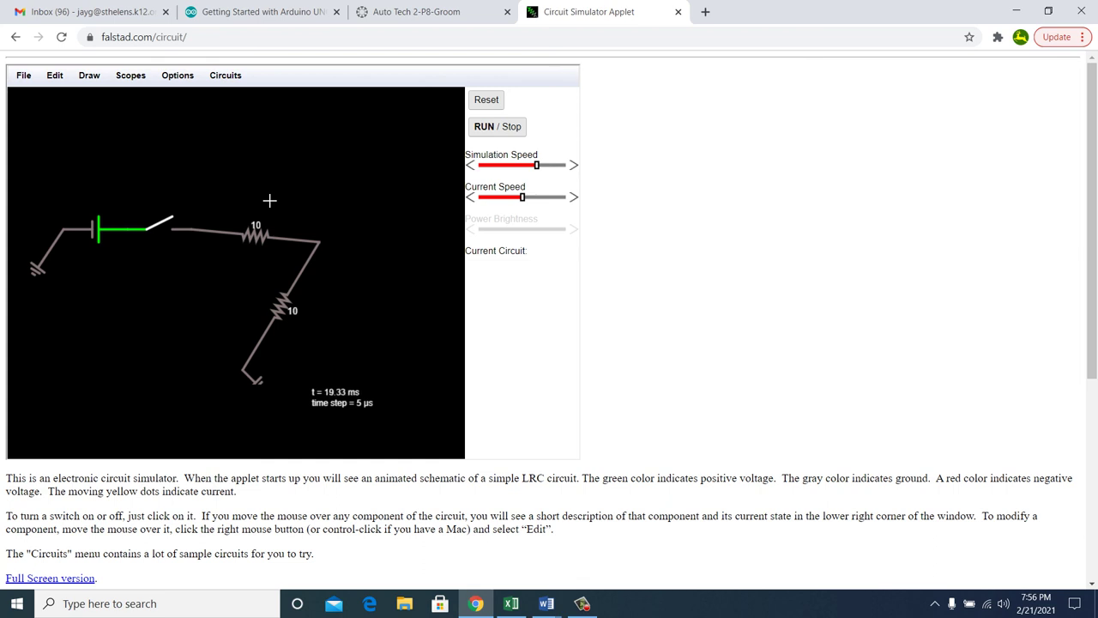
{"action": "left_click", "coordinate": [89, 76]}
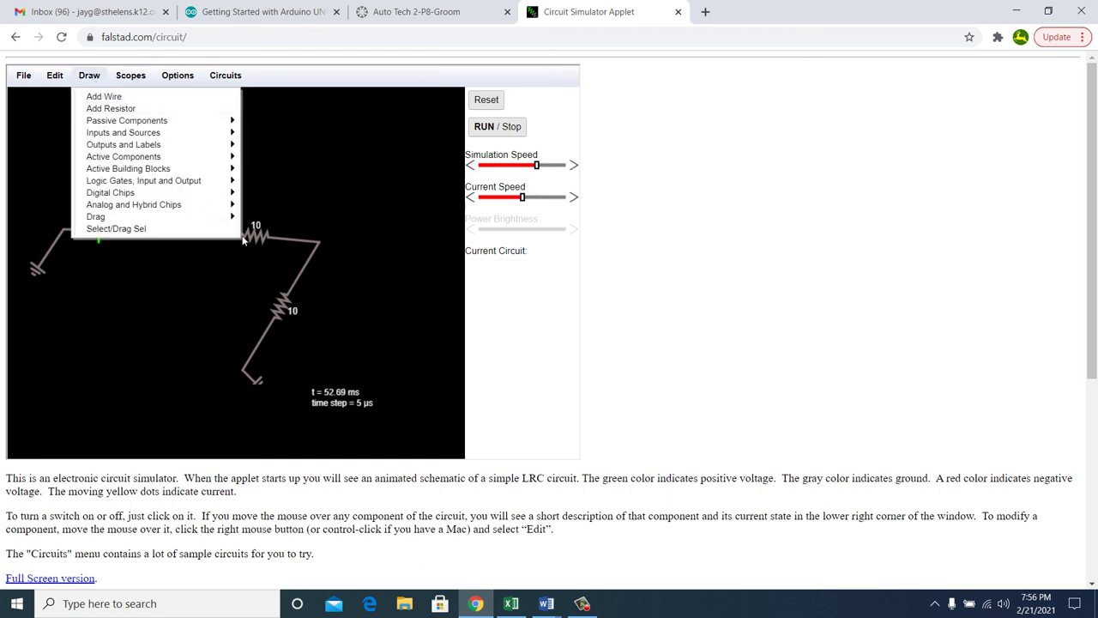
{"action": "left_click", "coordinate": [340, 179]}
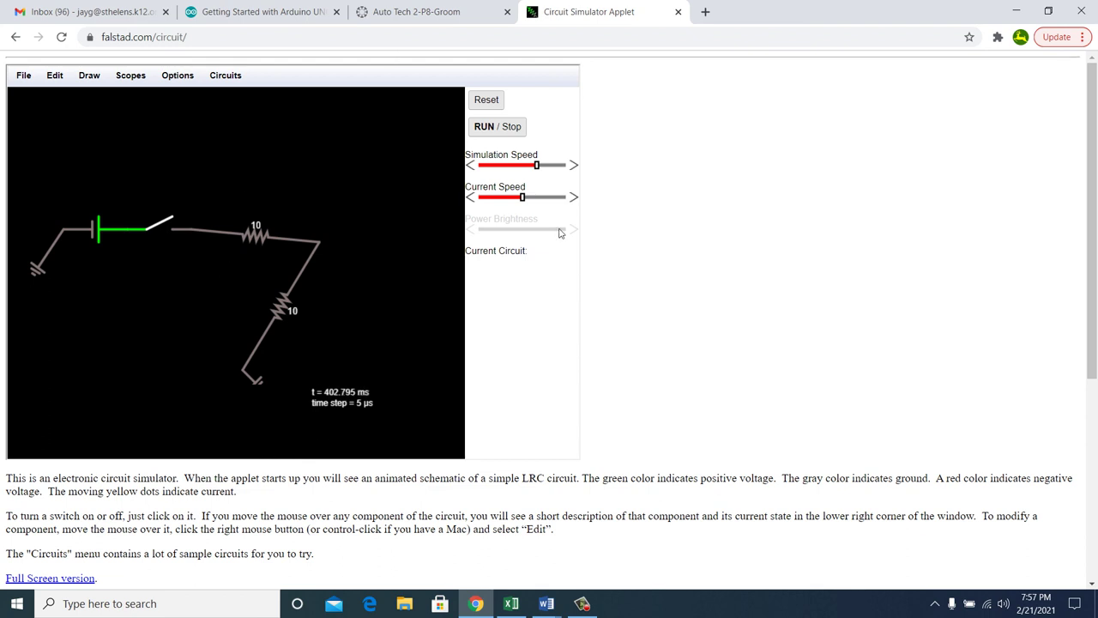
{"action": "left_click", "coordinate": [581, 604]}
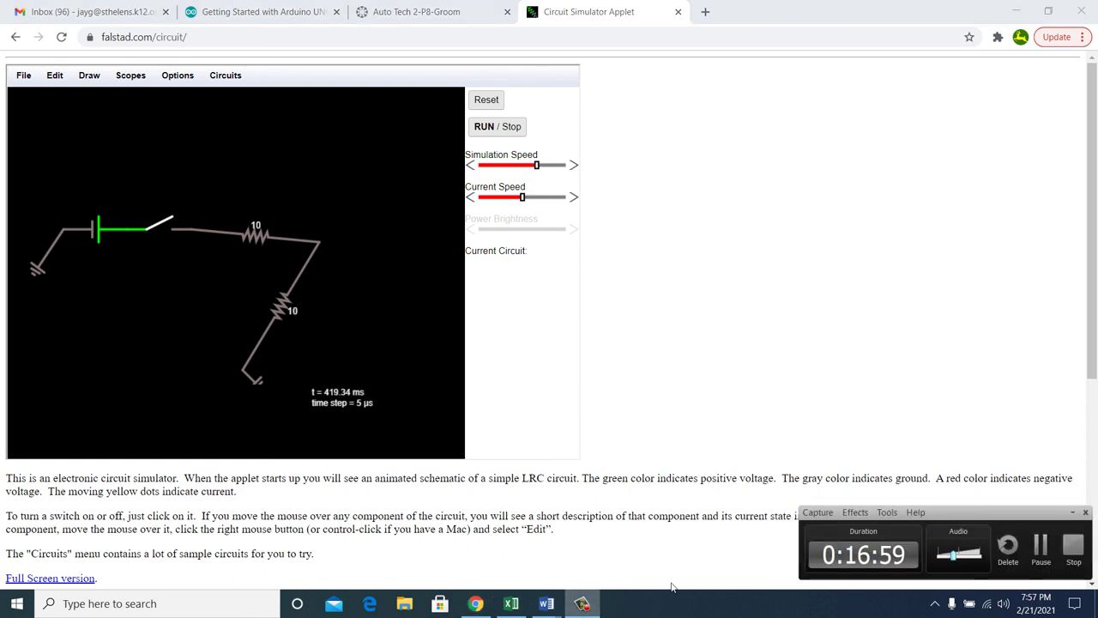